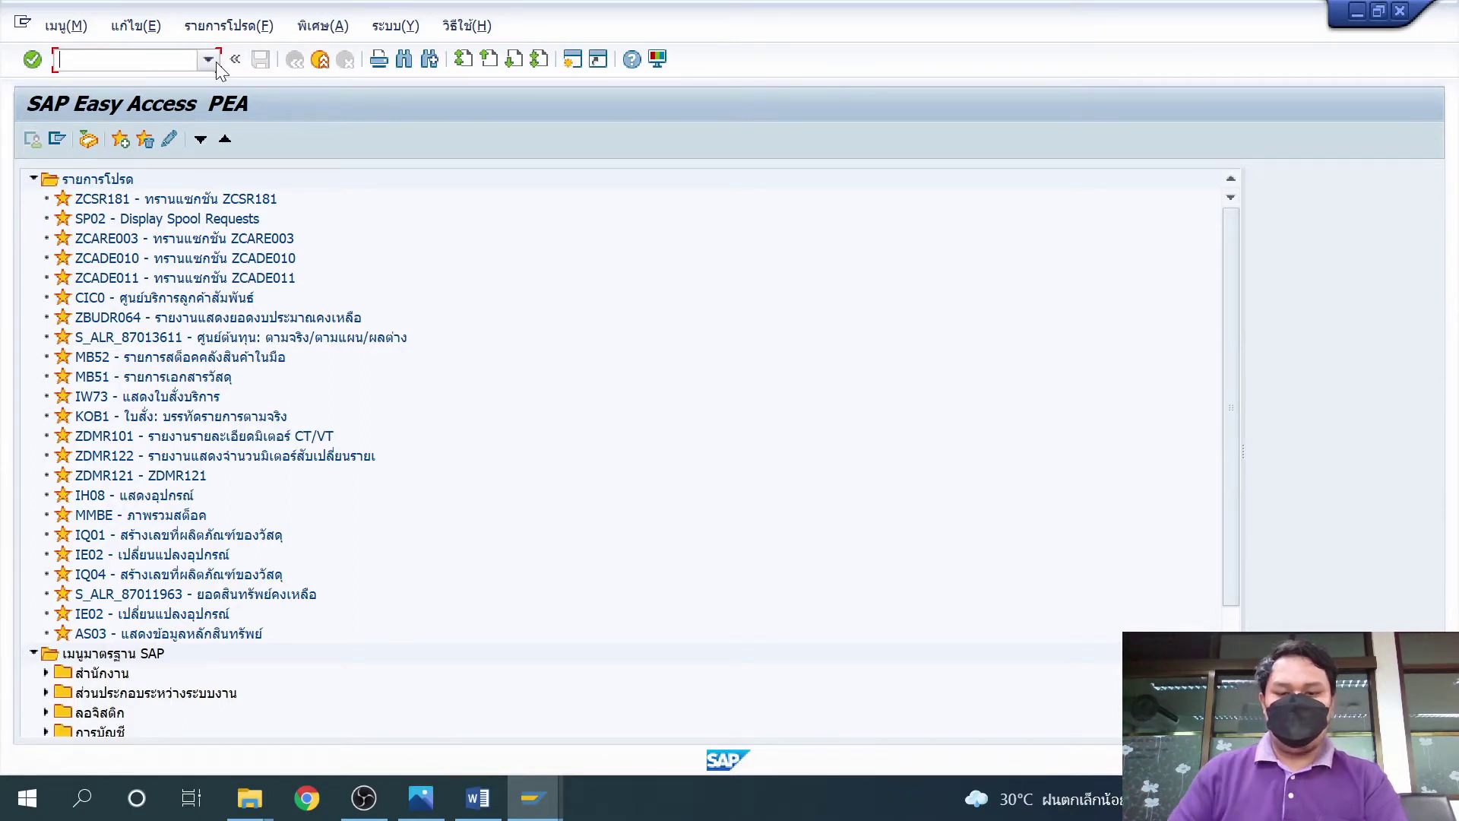
Step: Start transaction IW31 to create a new service order
type("i")
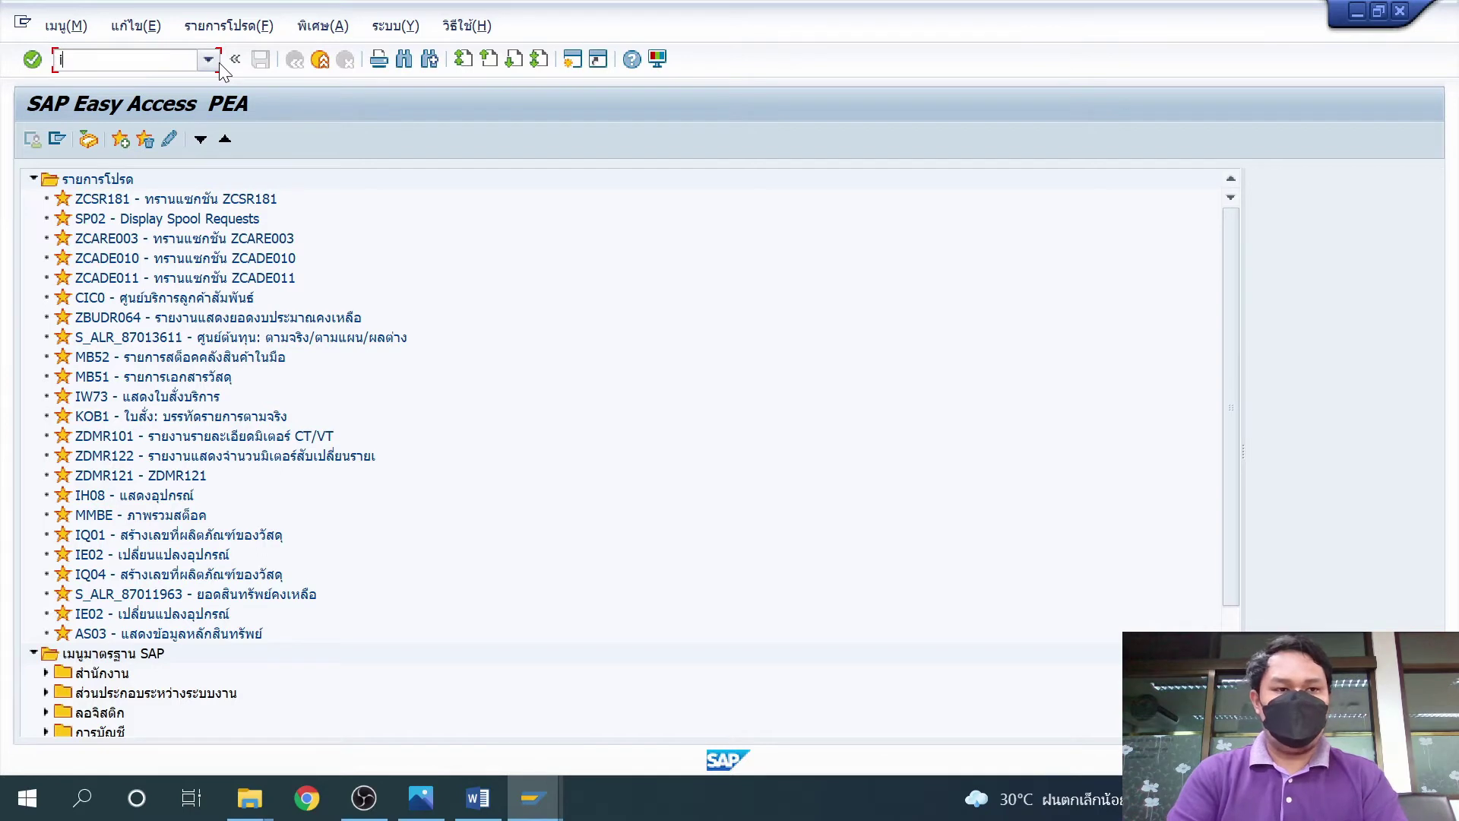
type("w31")
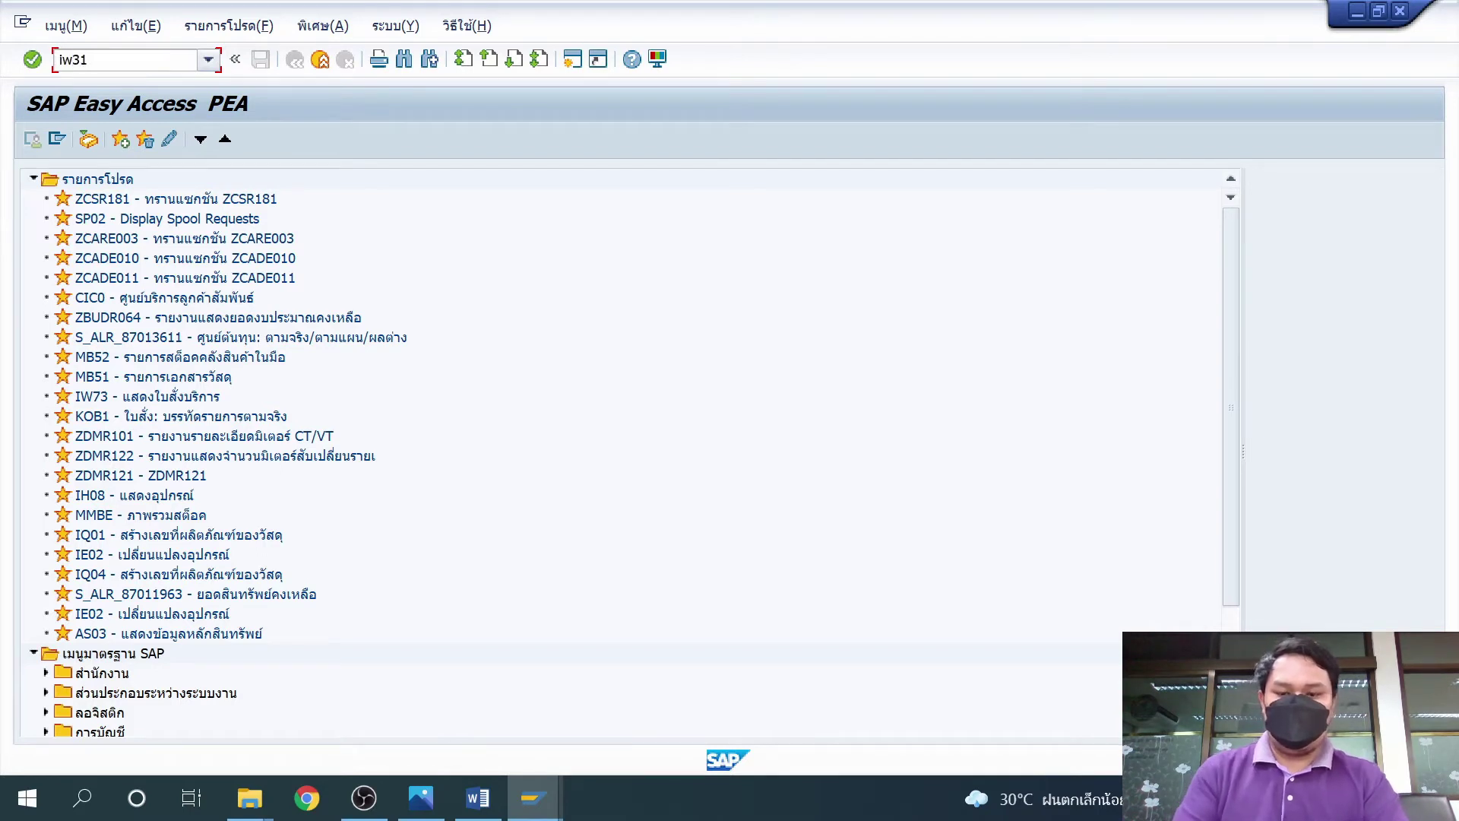
key("Return")
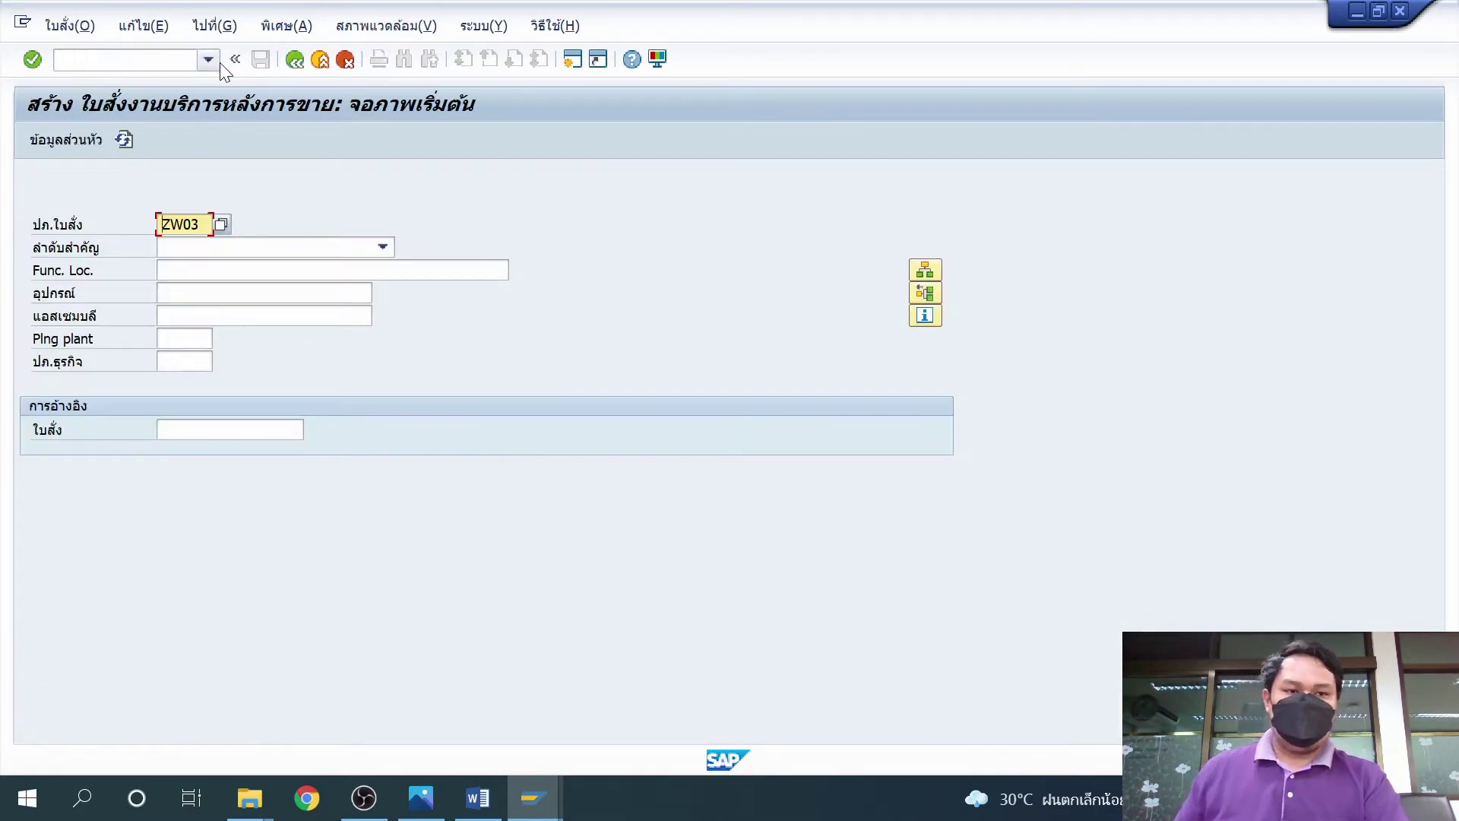
left_click(221, 224)
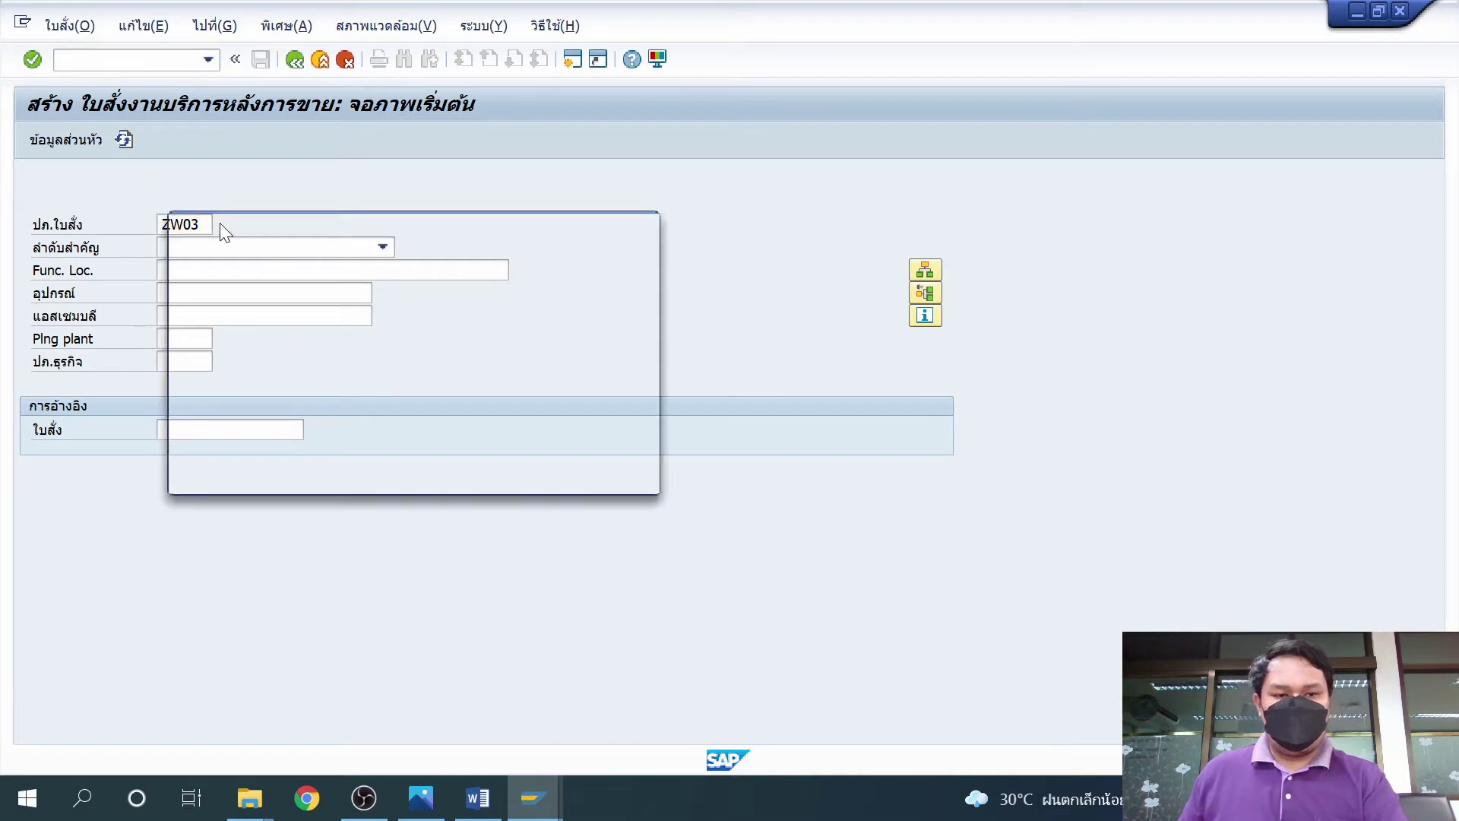
scroll(285, 466, "down", 2)
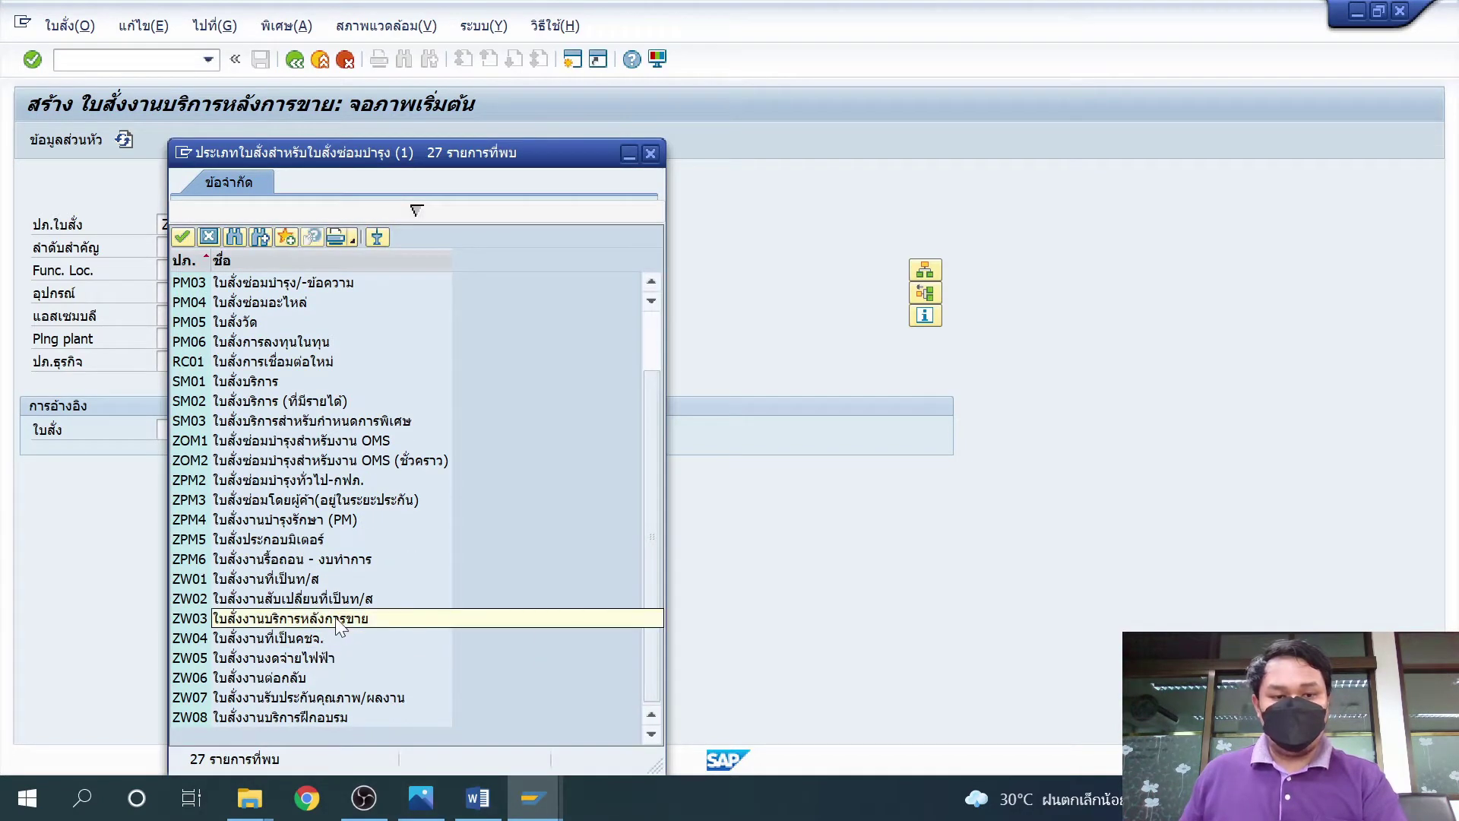
left_click(407, 618)
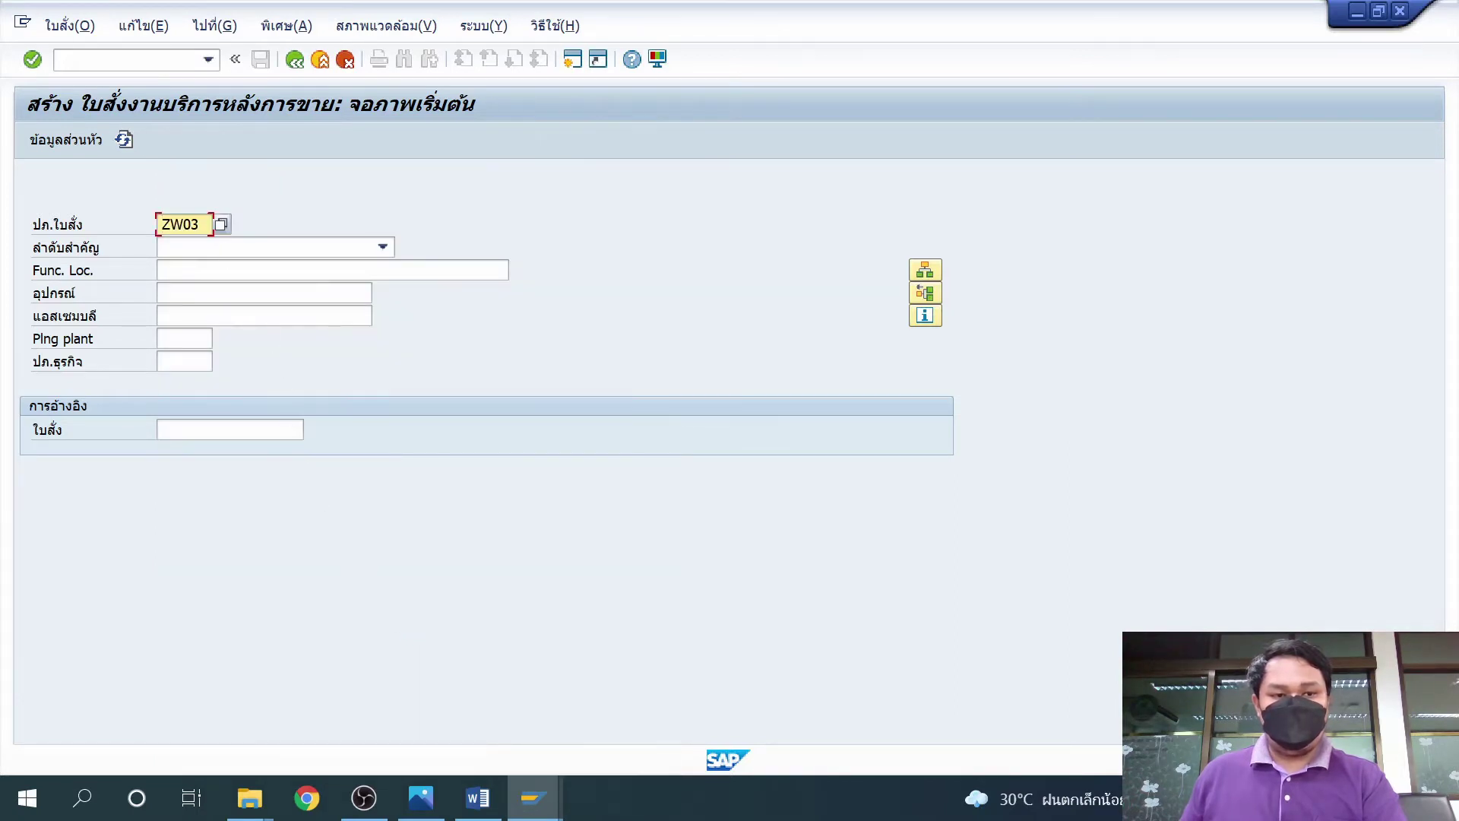
left_click(266, 270)
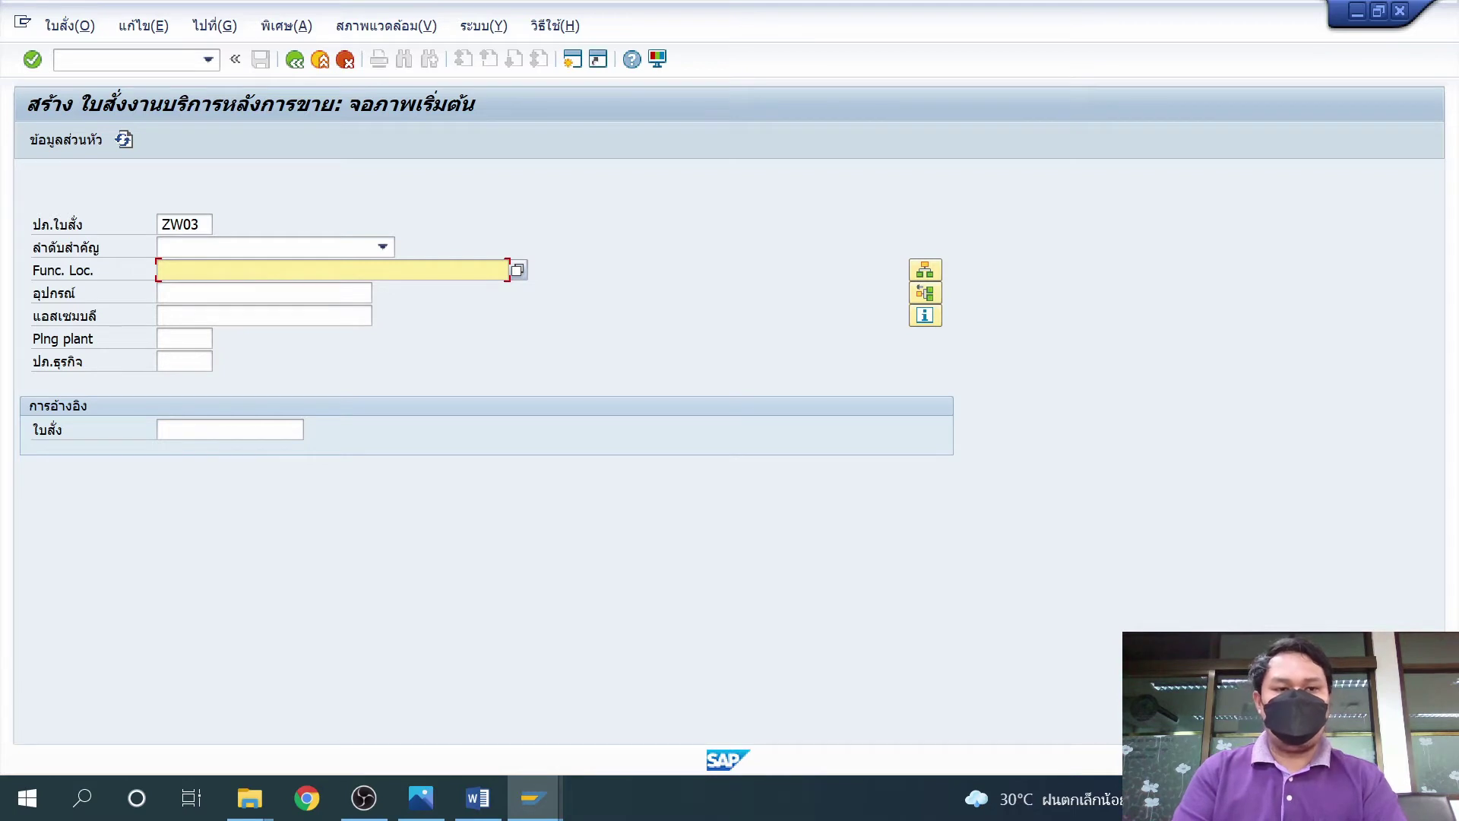
left_click(220, 271)
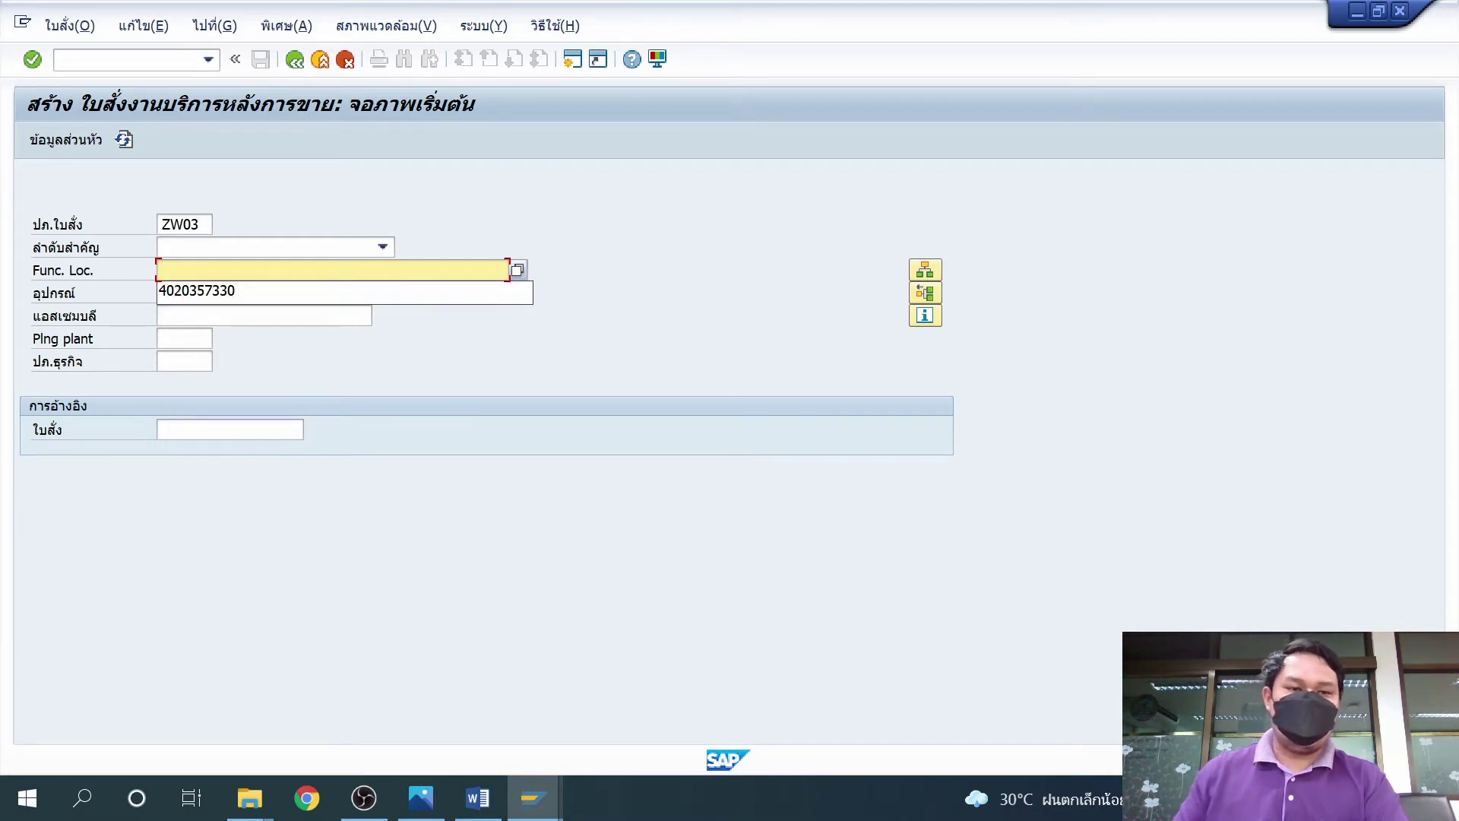
left_click(221, 292)
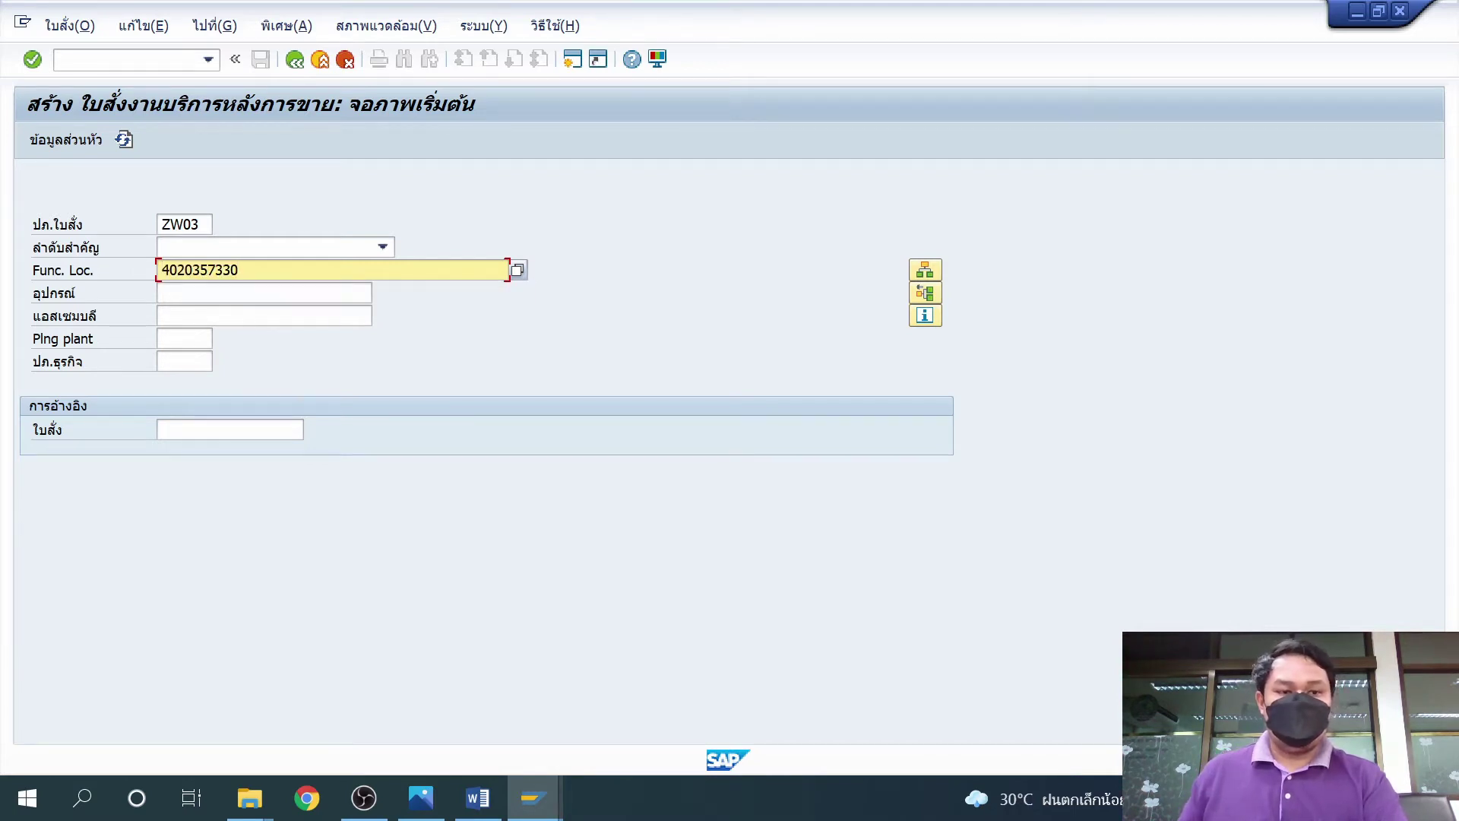
Step: Set the planning plant to G130 and the business area to G131, and continue to the order header
left_click(184, 339)
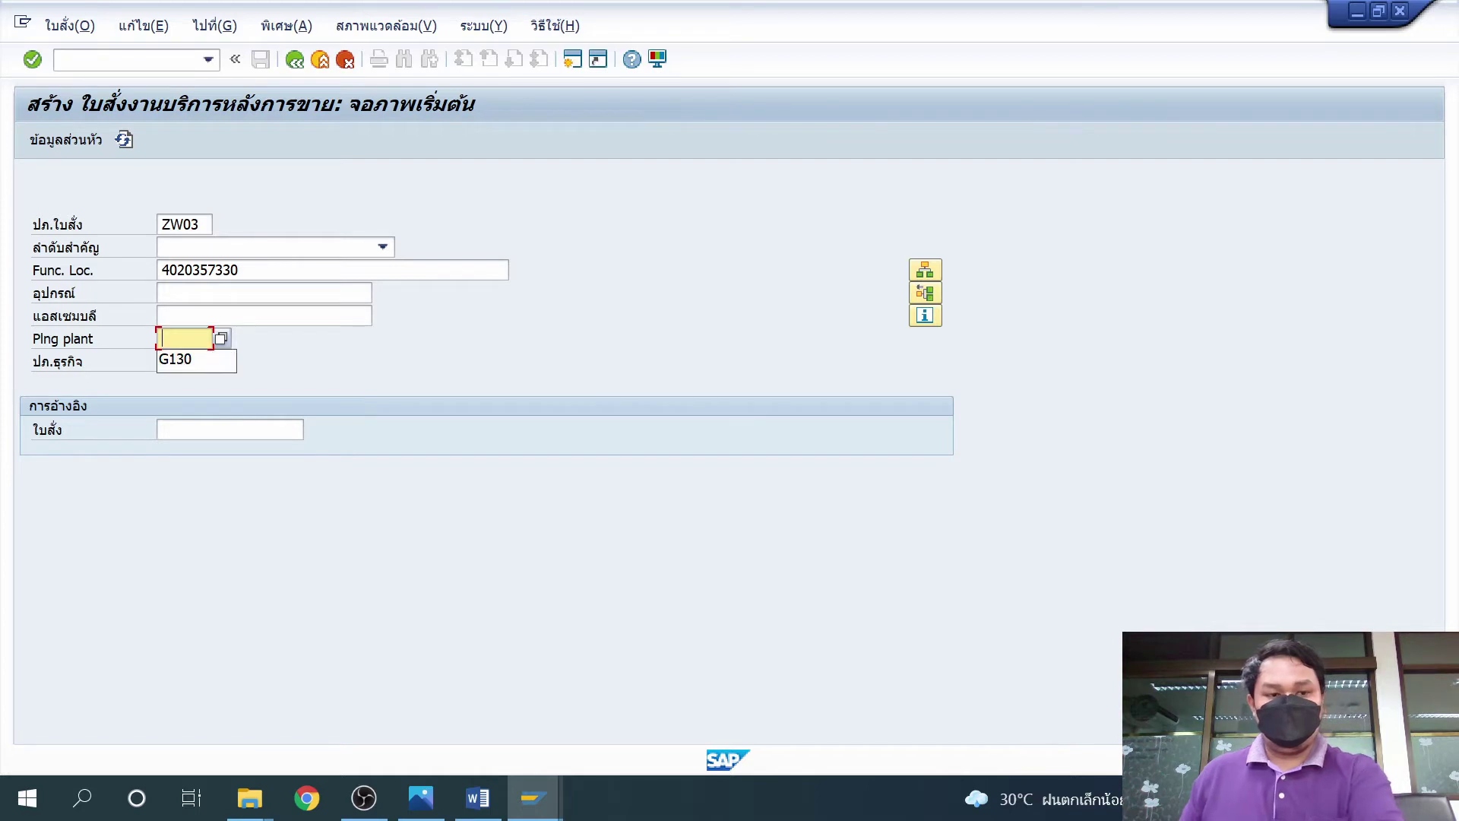
left_click(178, 358)
key("Tab")
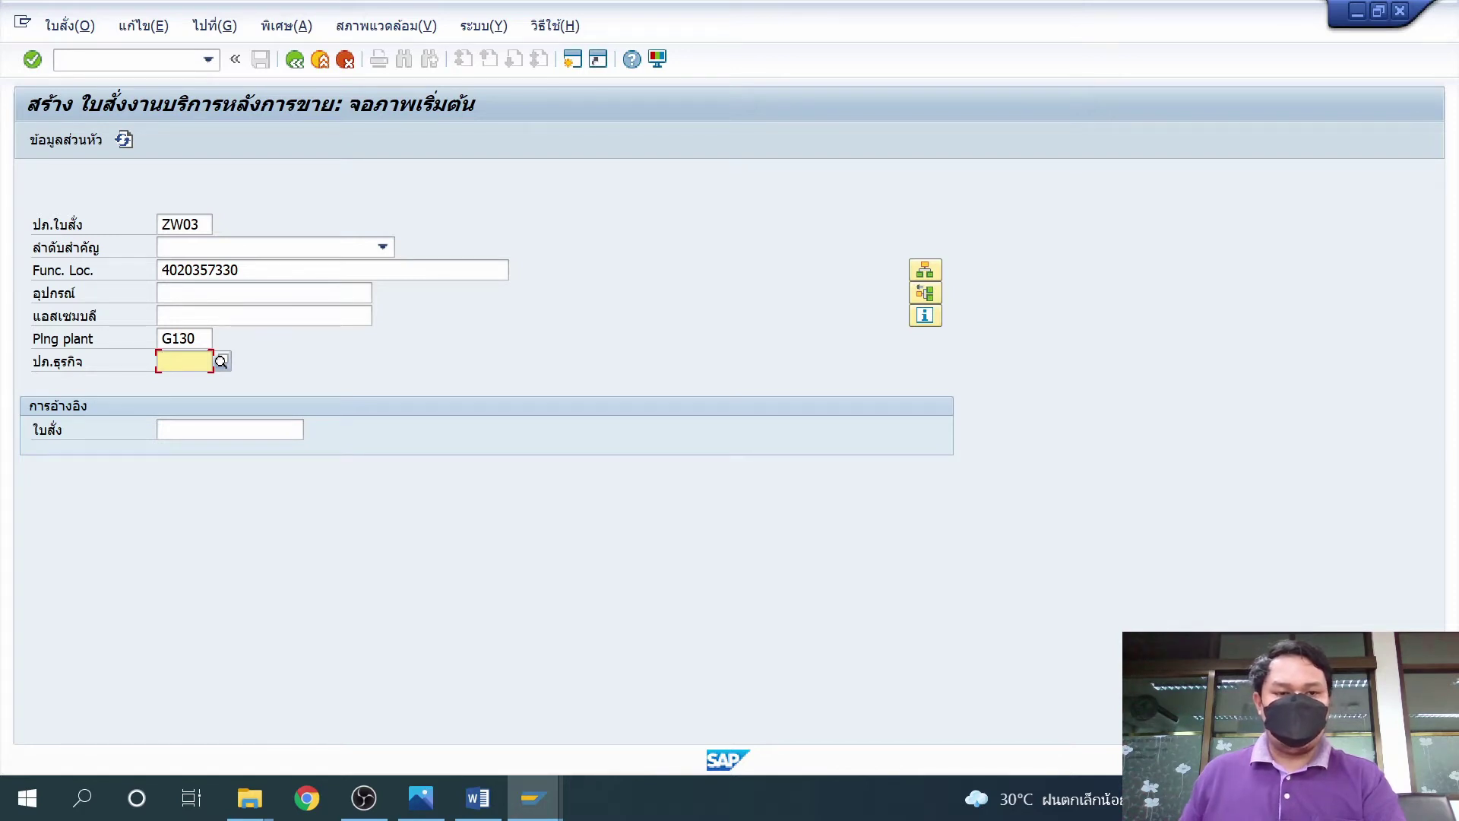
type("g")
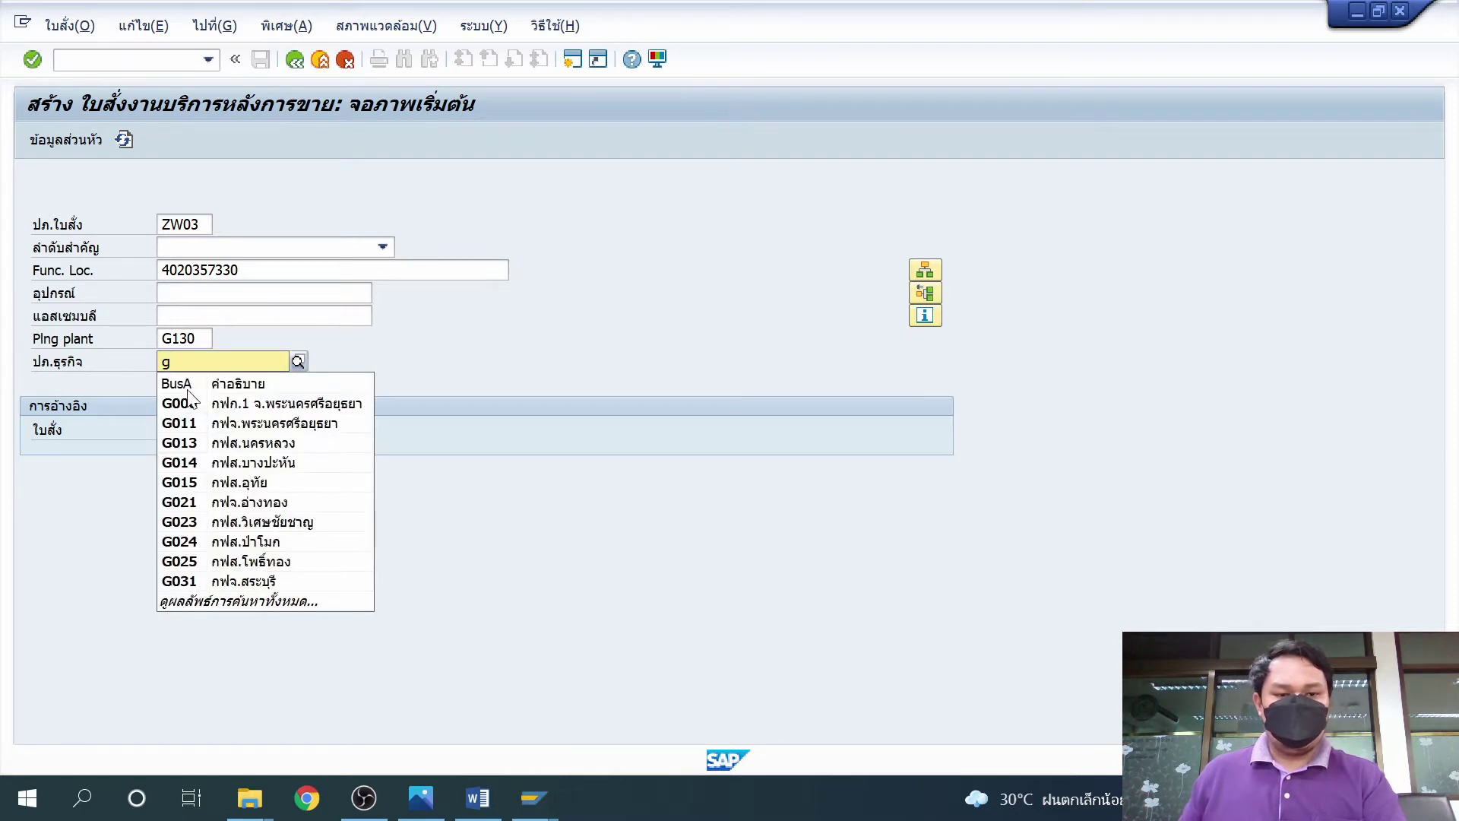
left_click(199, 603)
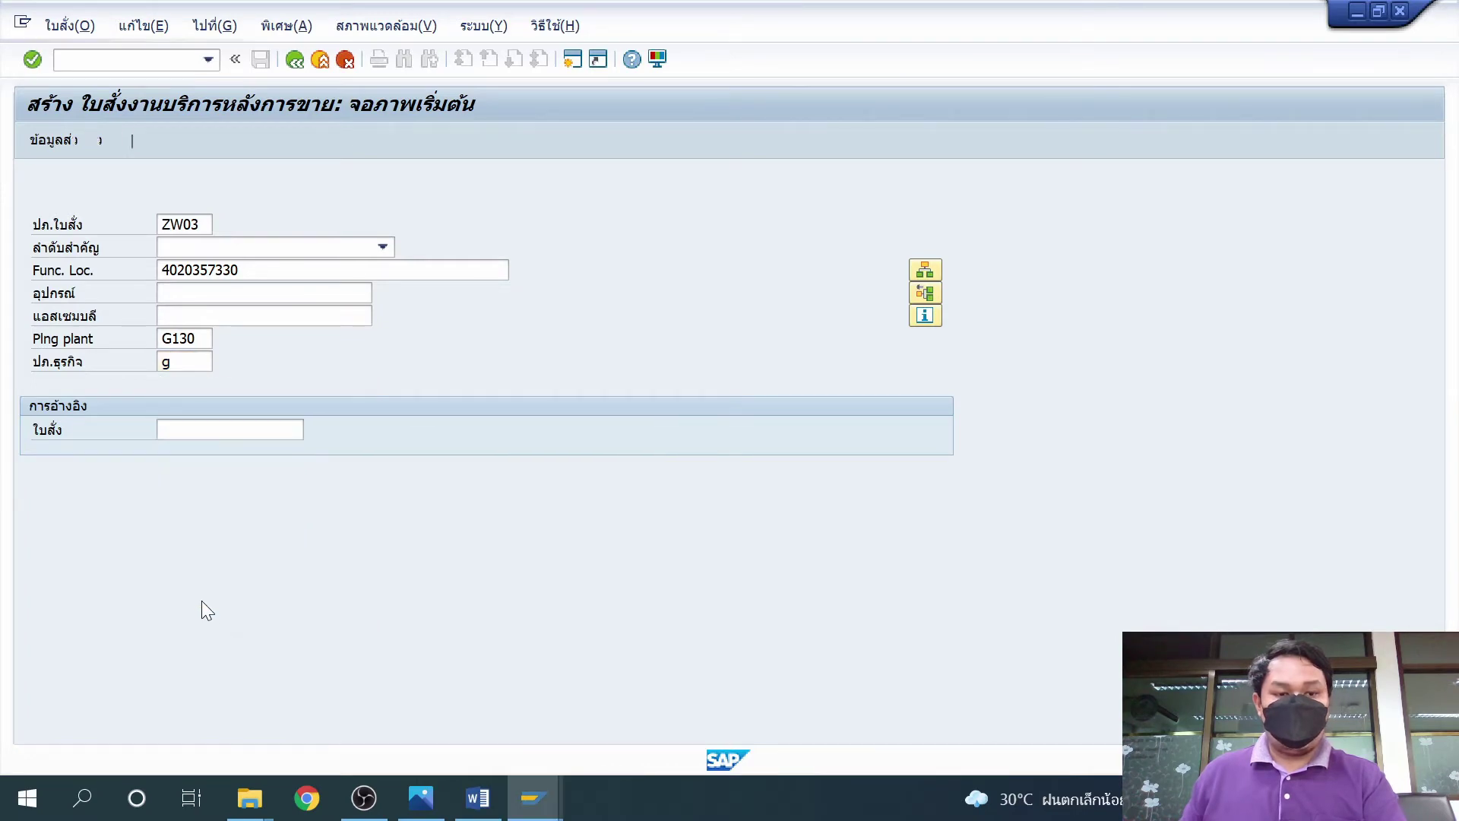
scroll(235, 532, "down", 8)
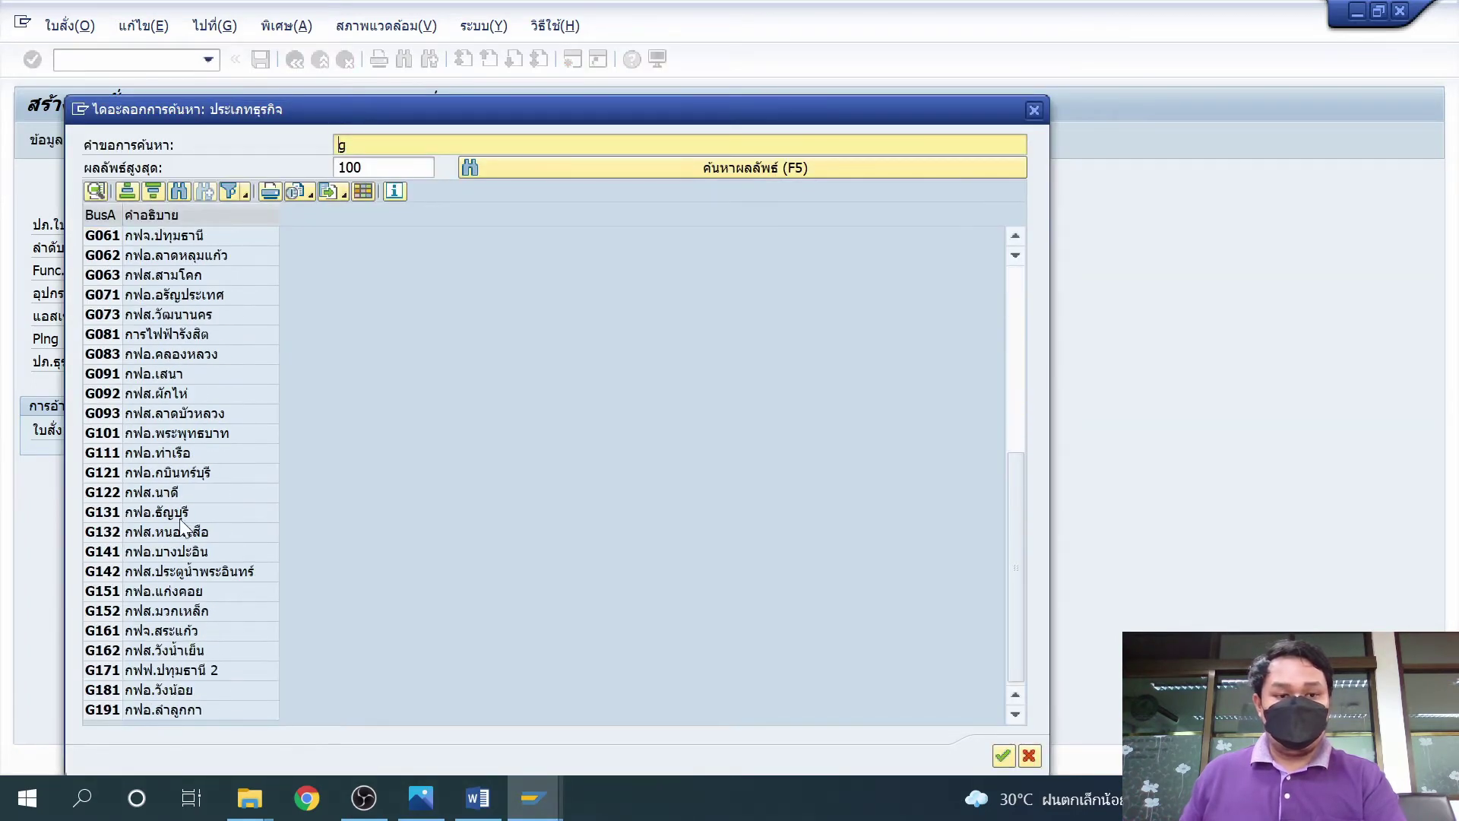
double_click(186, 513)
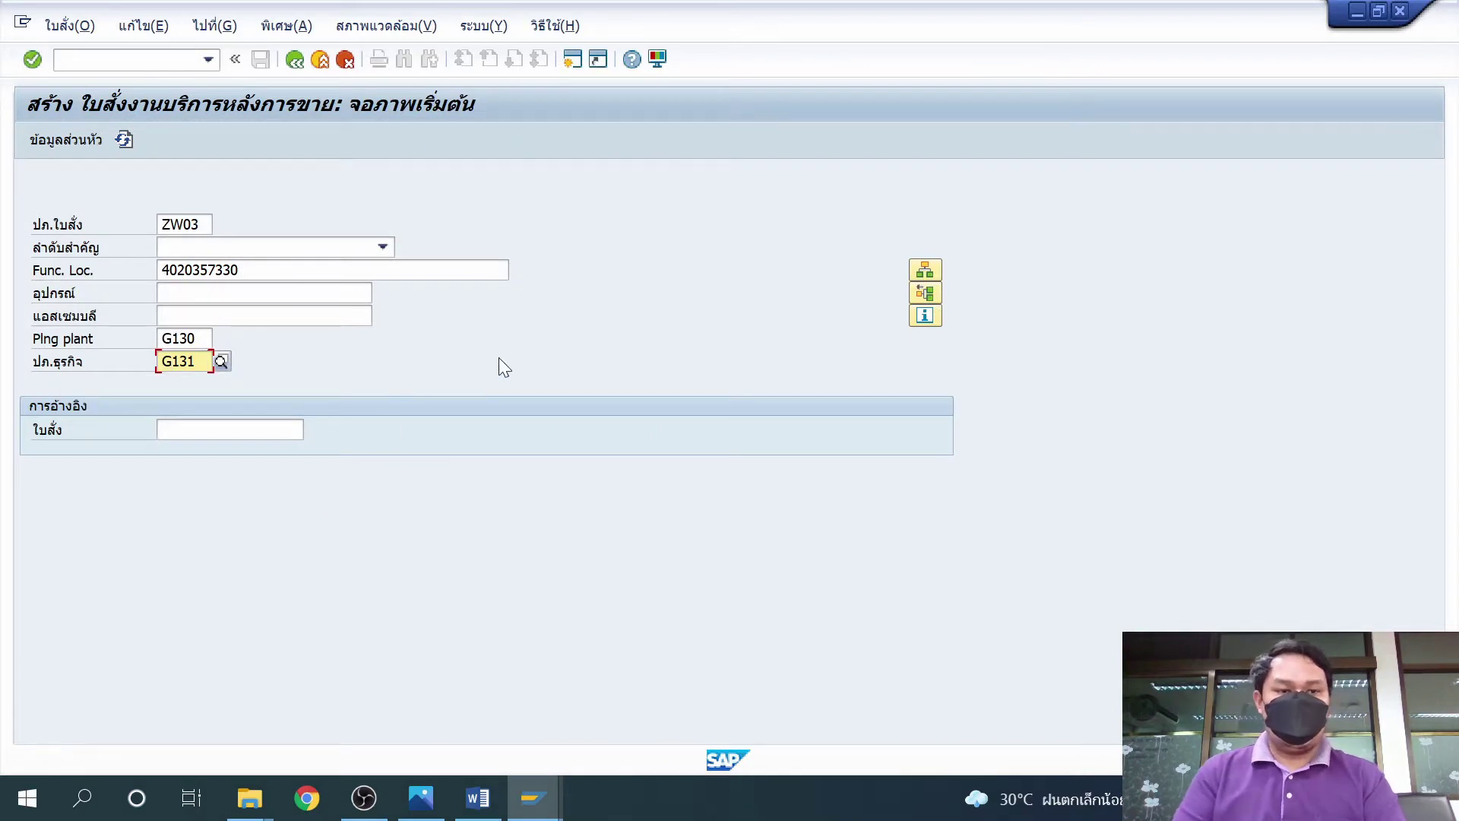
key("Return")
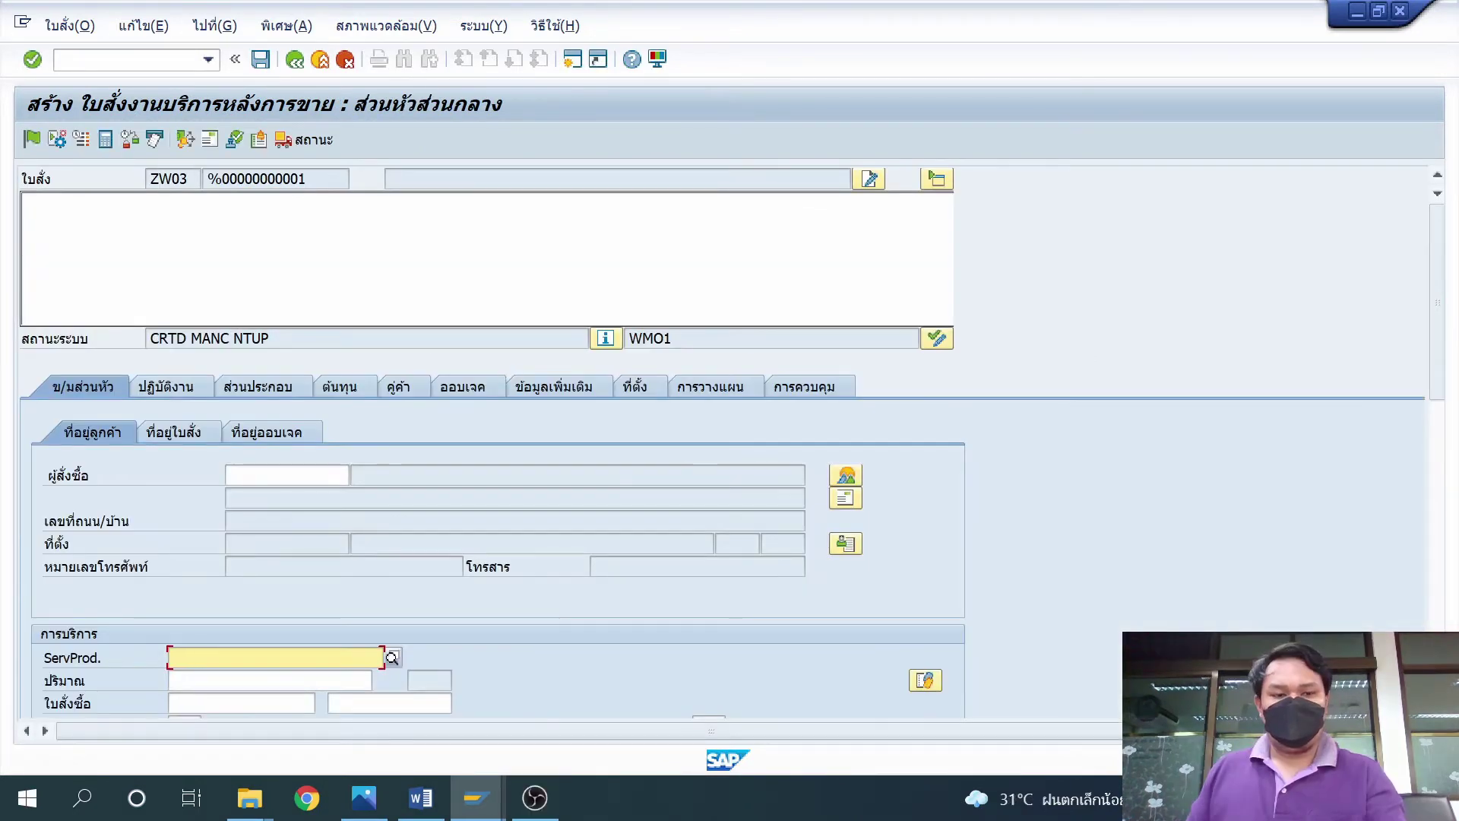
Step: Assign planner group TYI and main work center GTYIOM01 as the responsible parties in the order header
scroll(1049, 384, "down", 3)
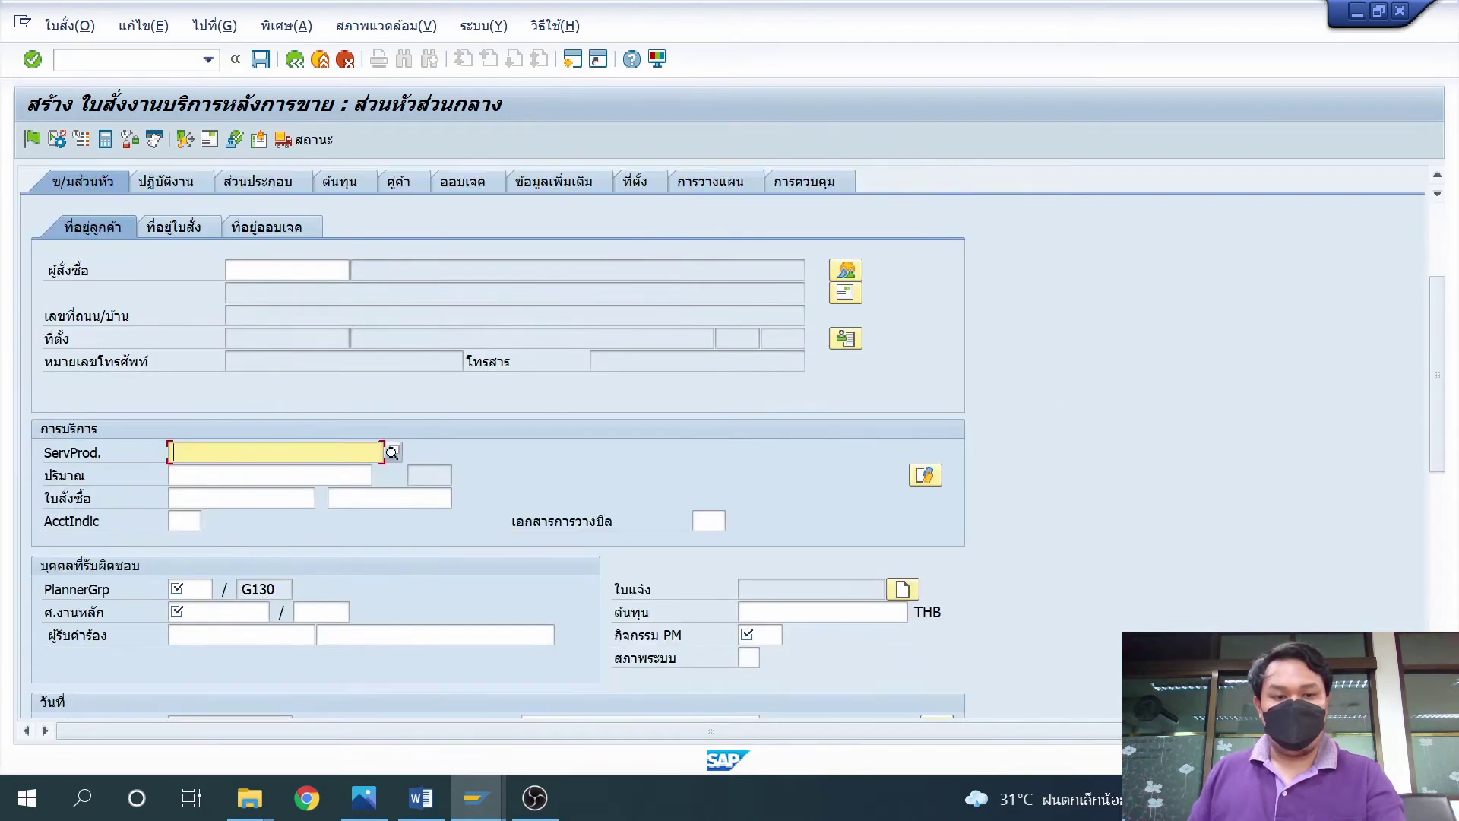
left_click(190, 589)
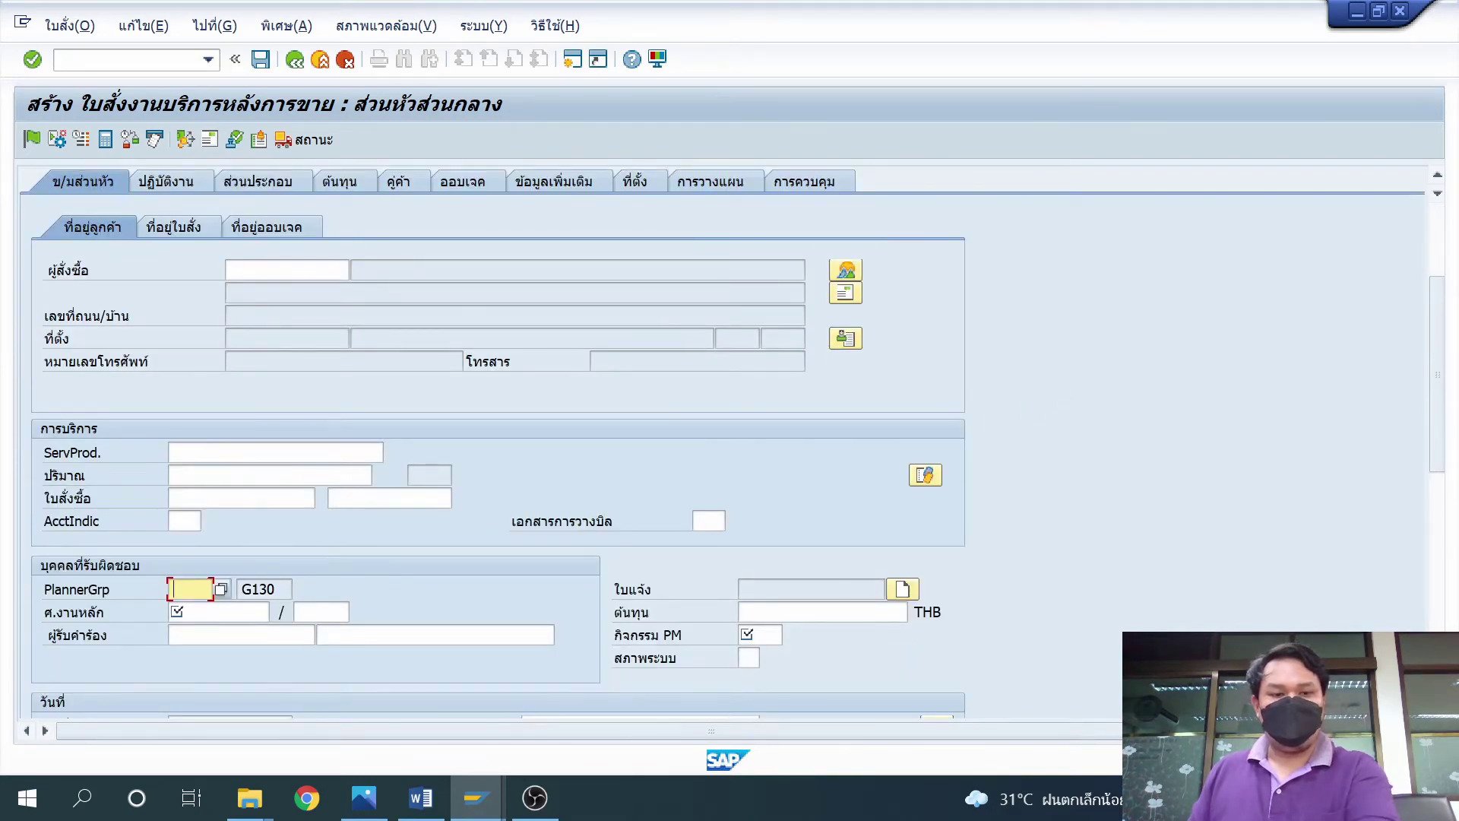
left_click(212, 608)
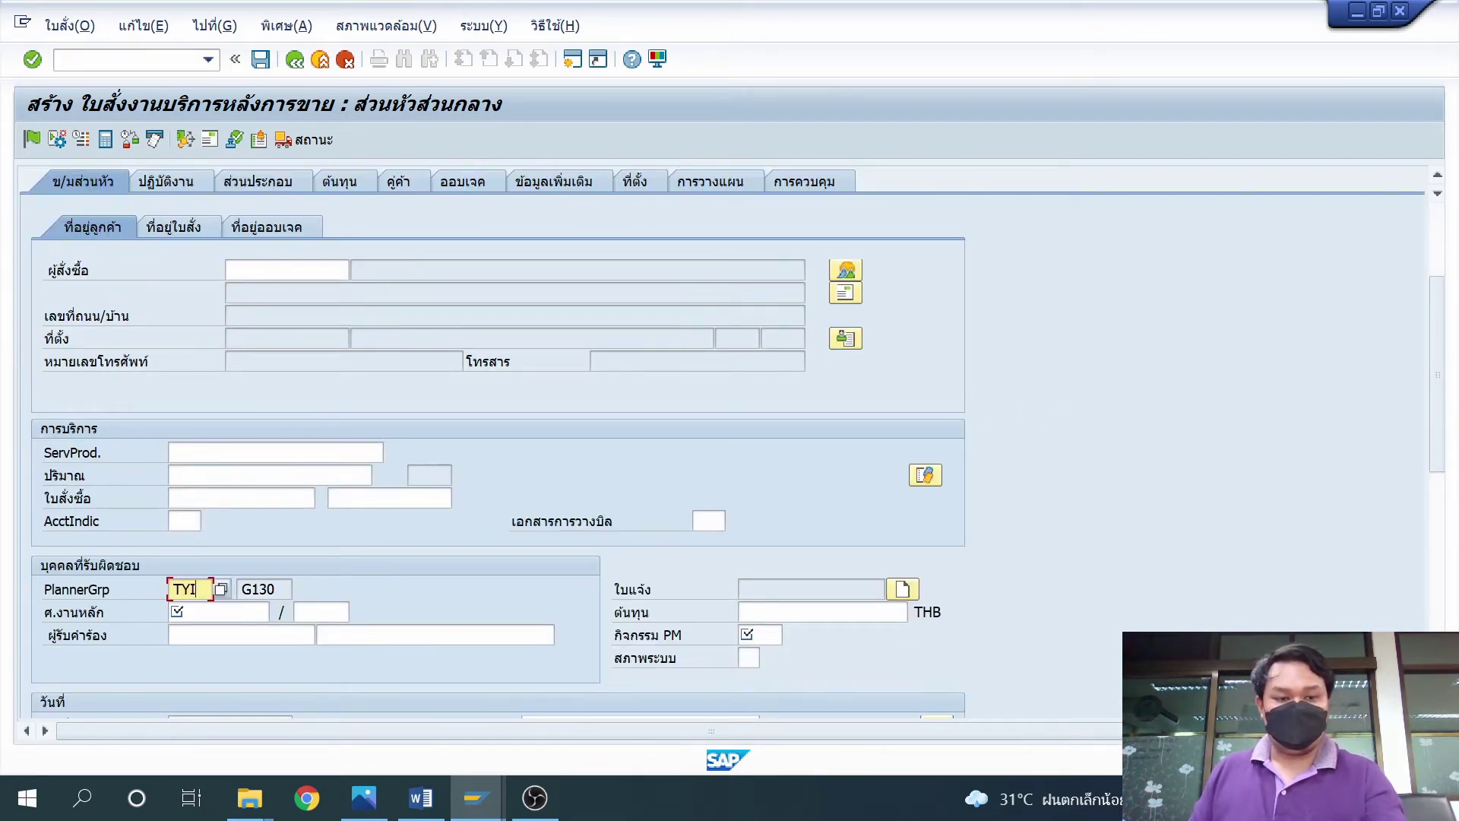
key("Return")
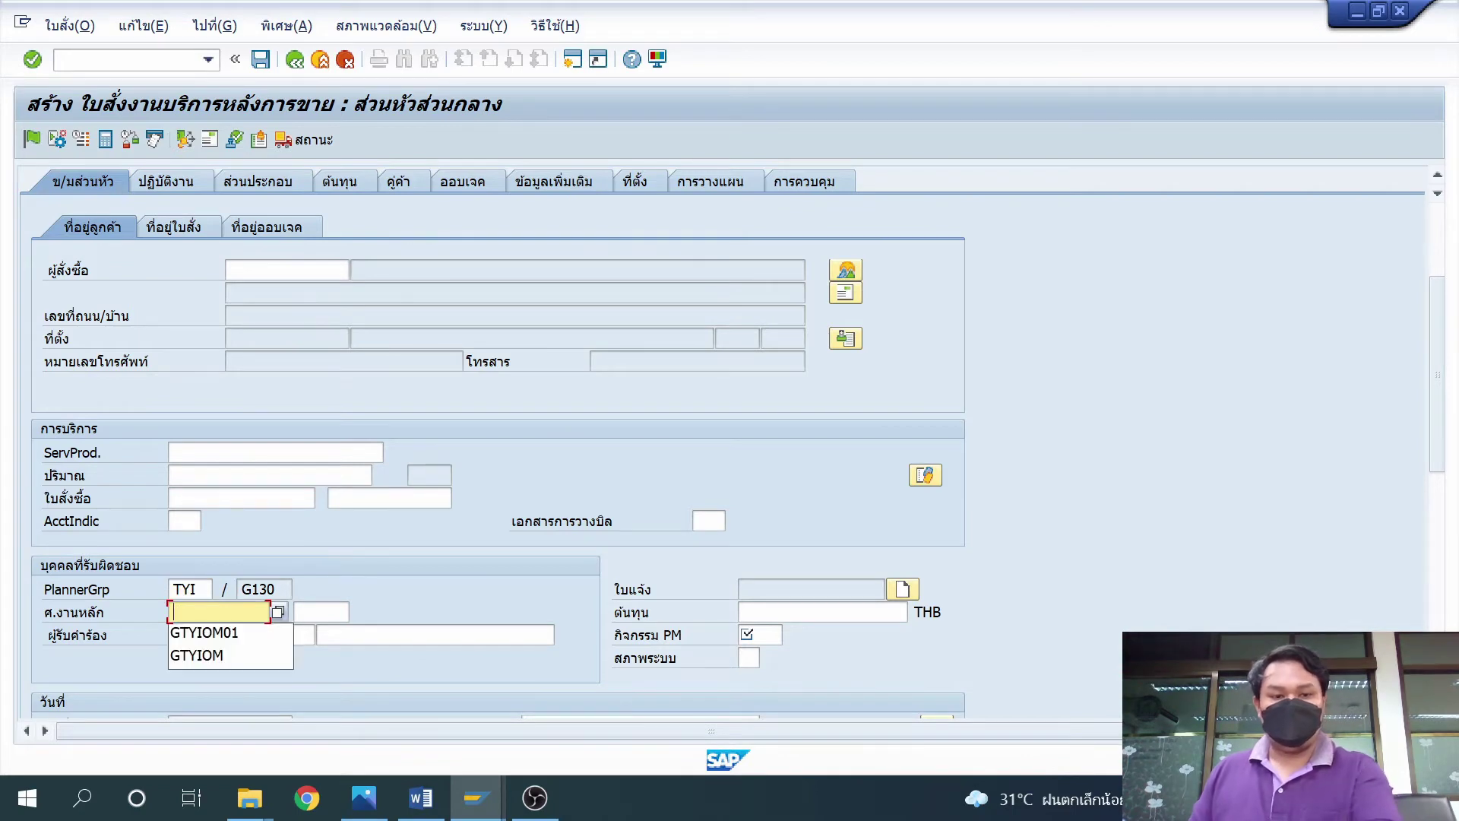
left_click(212, 638)
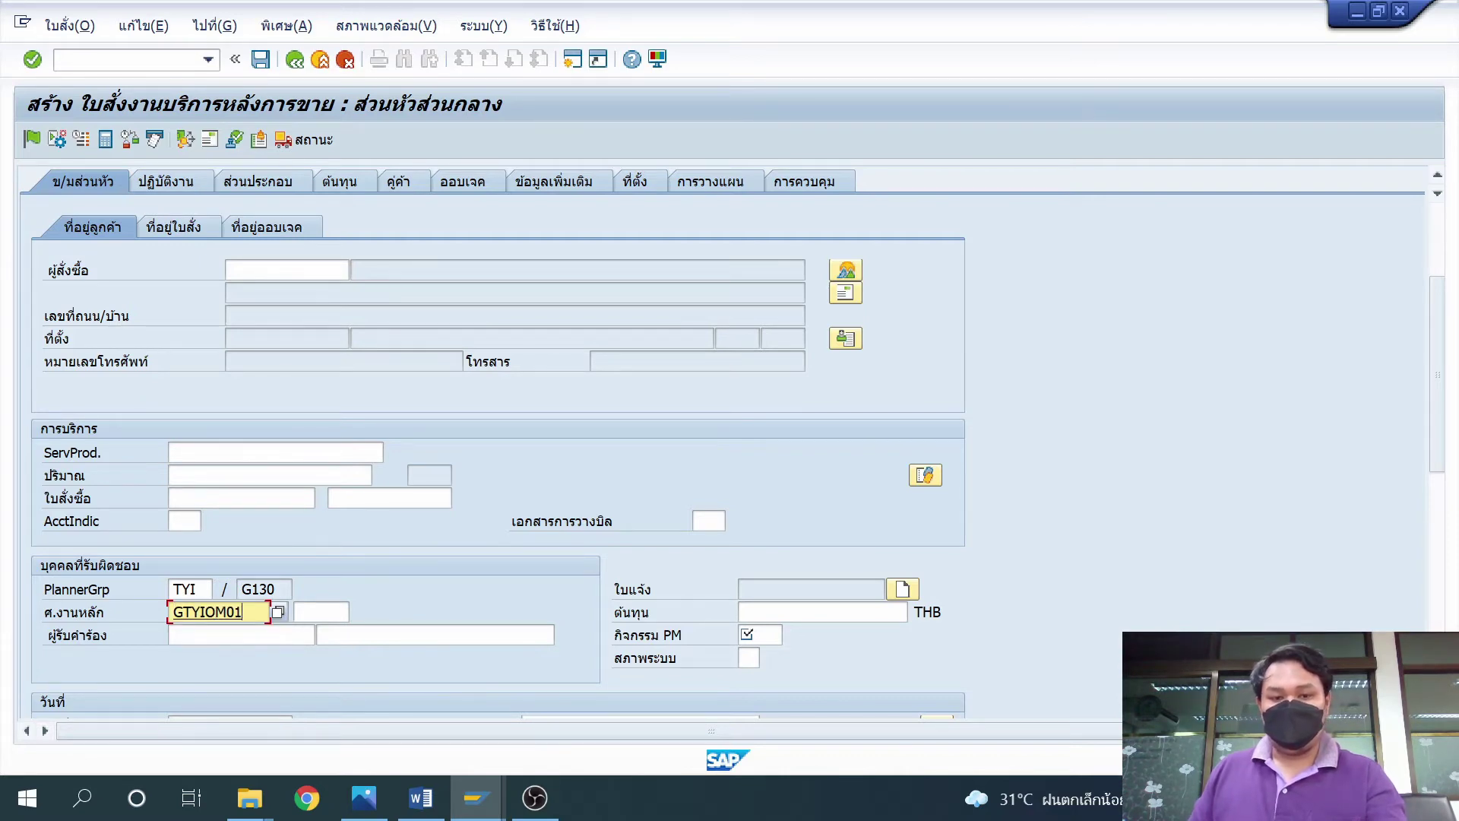
Step: Set the PM activity type to Z53, the telecom cable attachment rental service
left_click(759, 635)
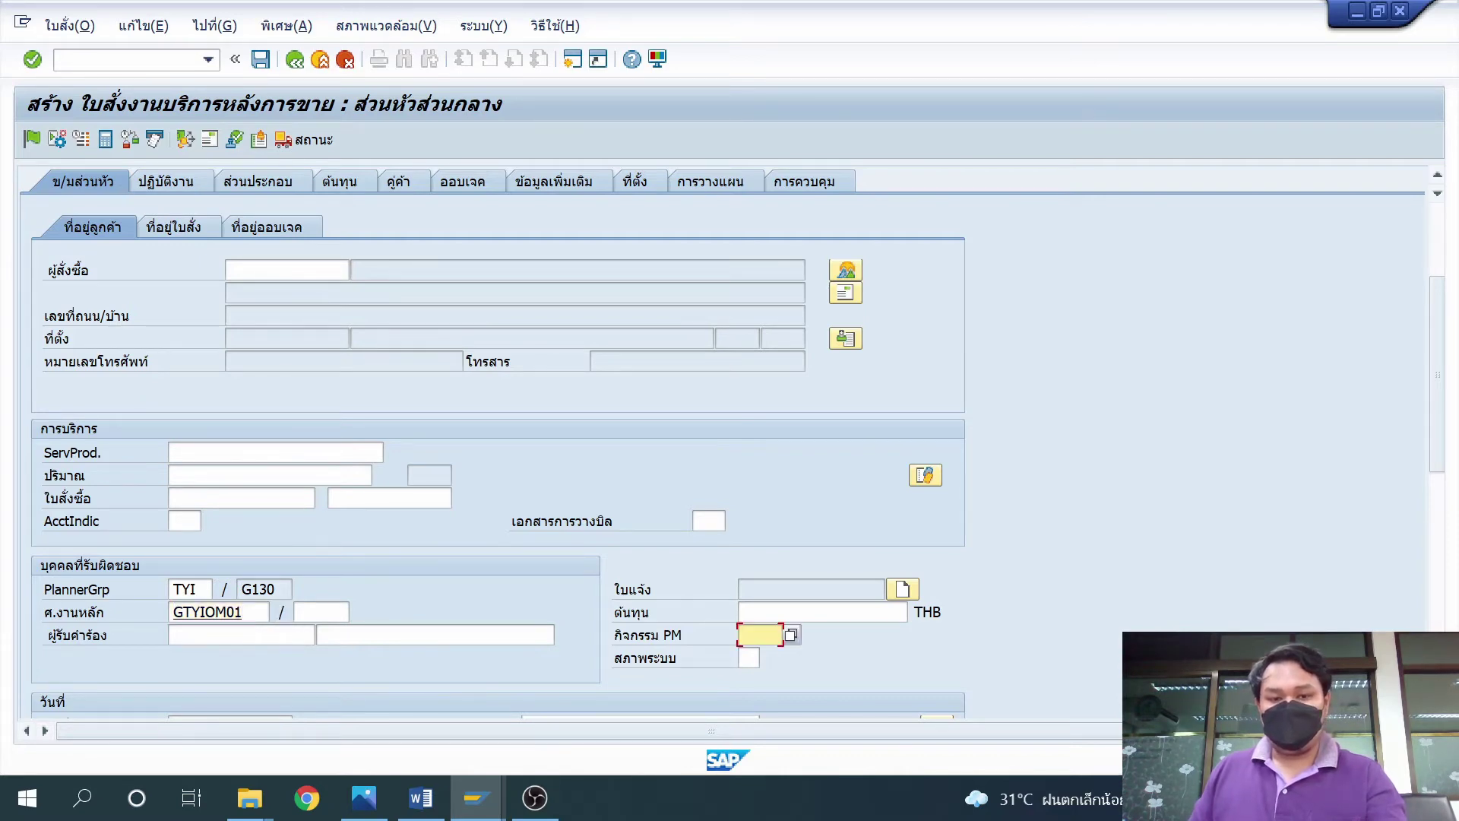
left_click(791, 635)
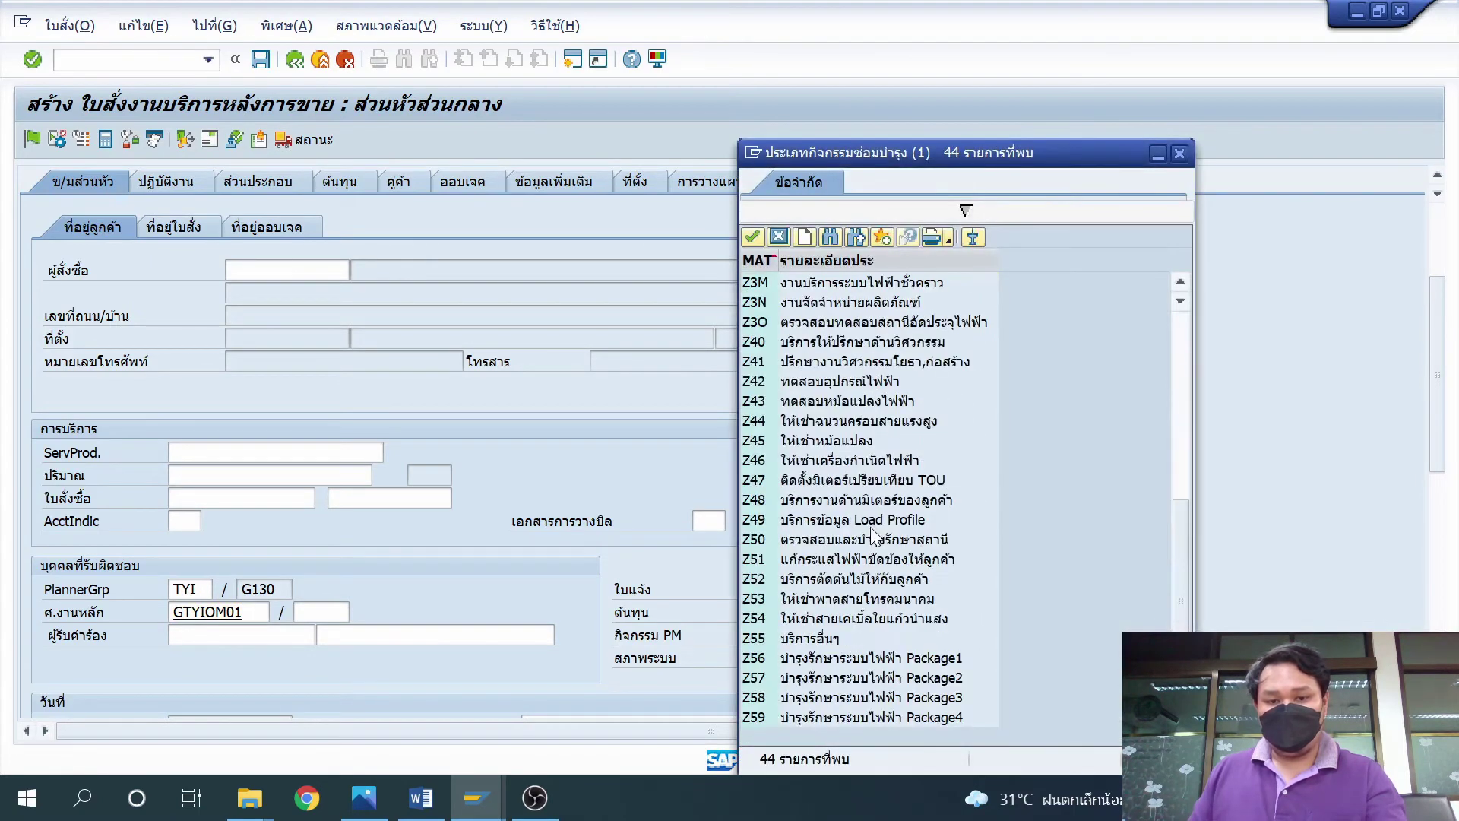
left_click(879, 601)
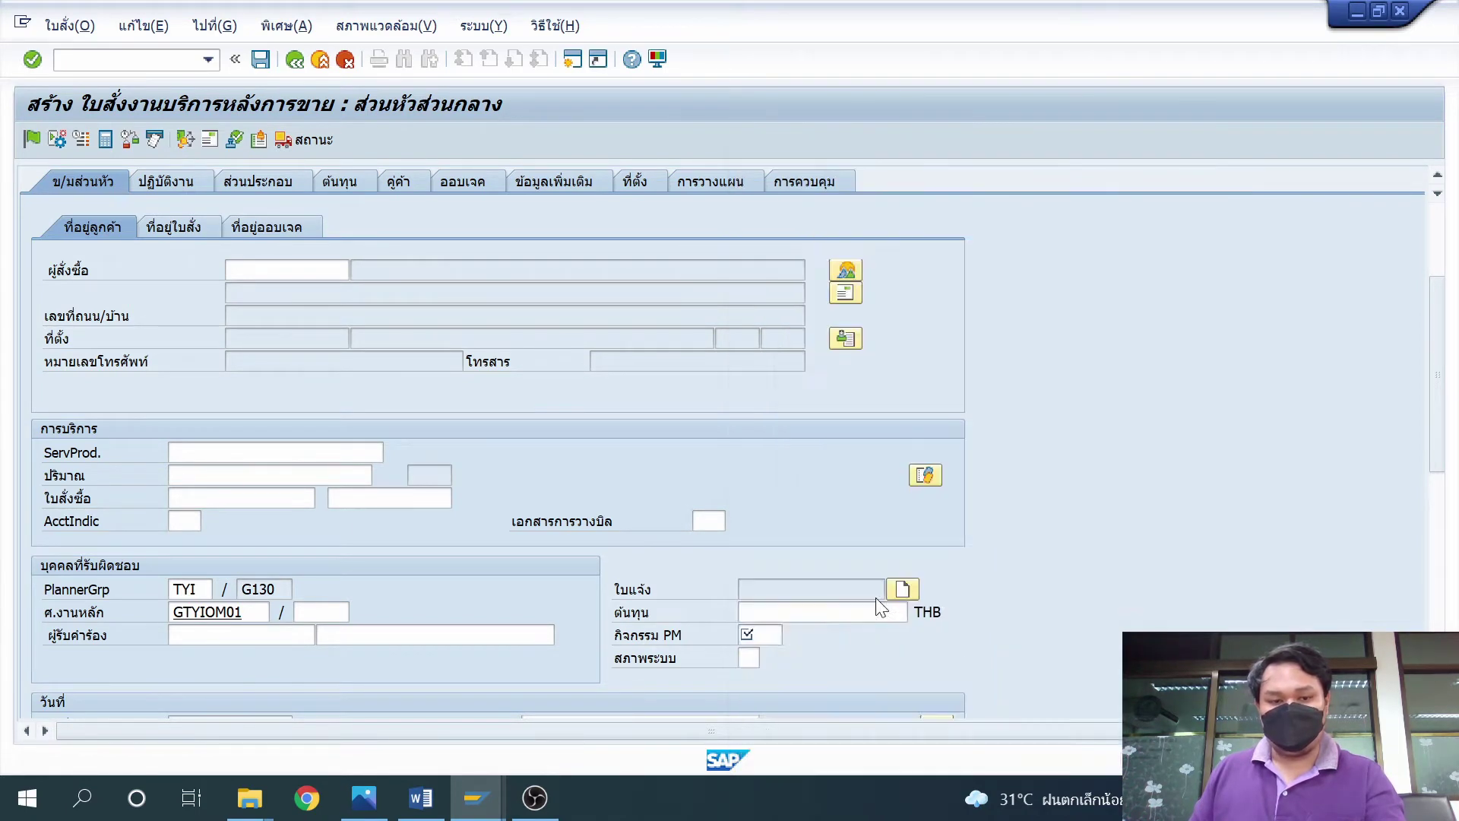
Step: Set the order's basic finish date to 21.06.2021 using the calendar
scroll(433, 578, "down", 5)
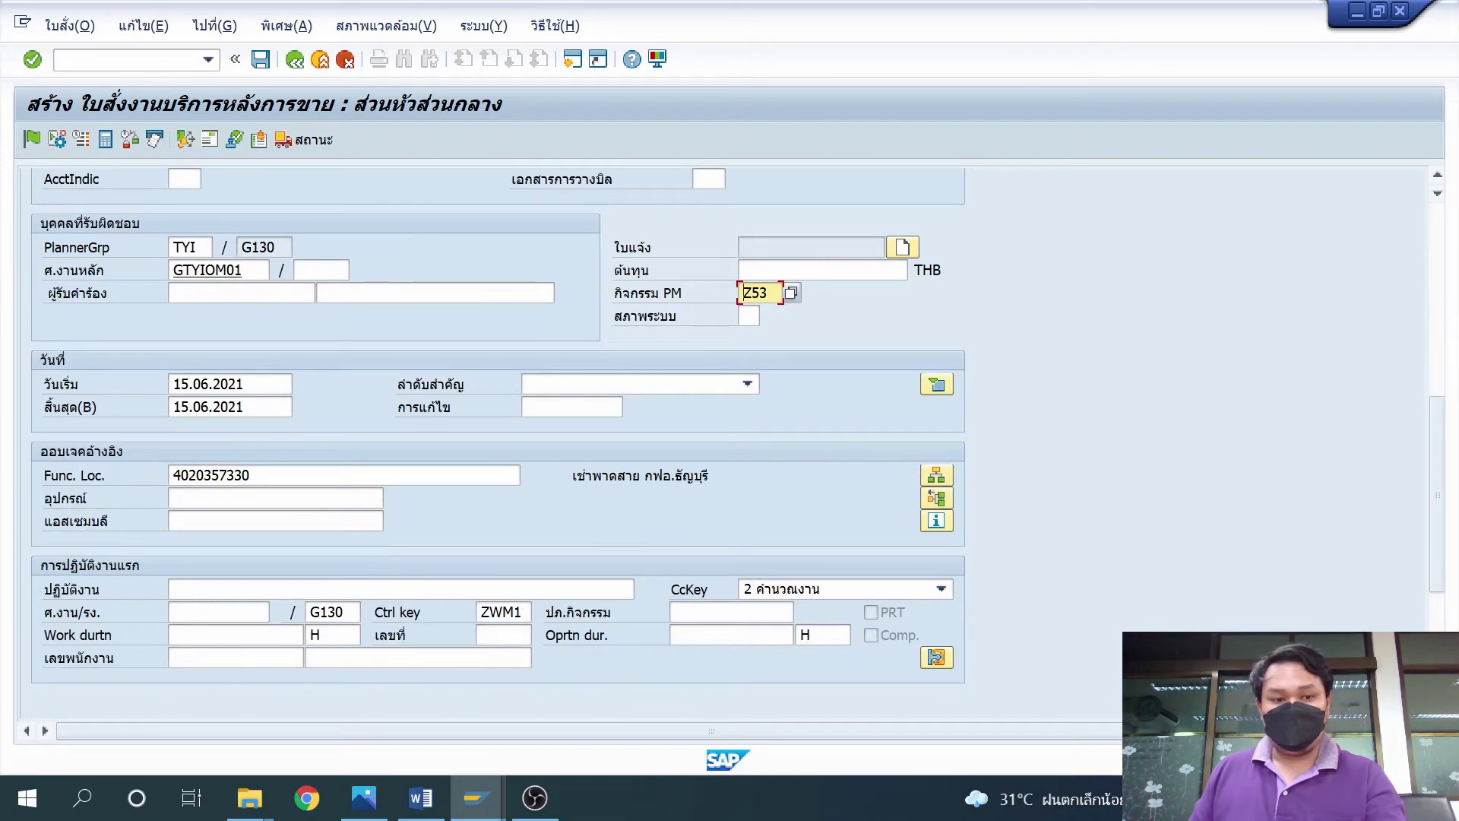
left_click(228, 384)
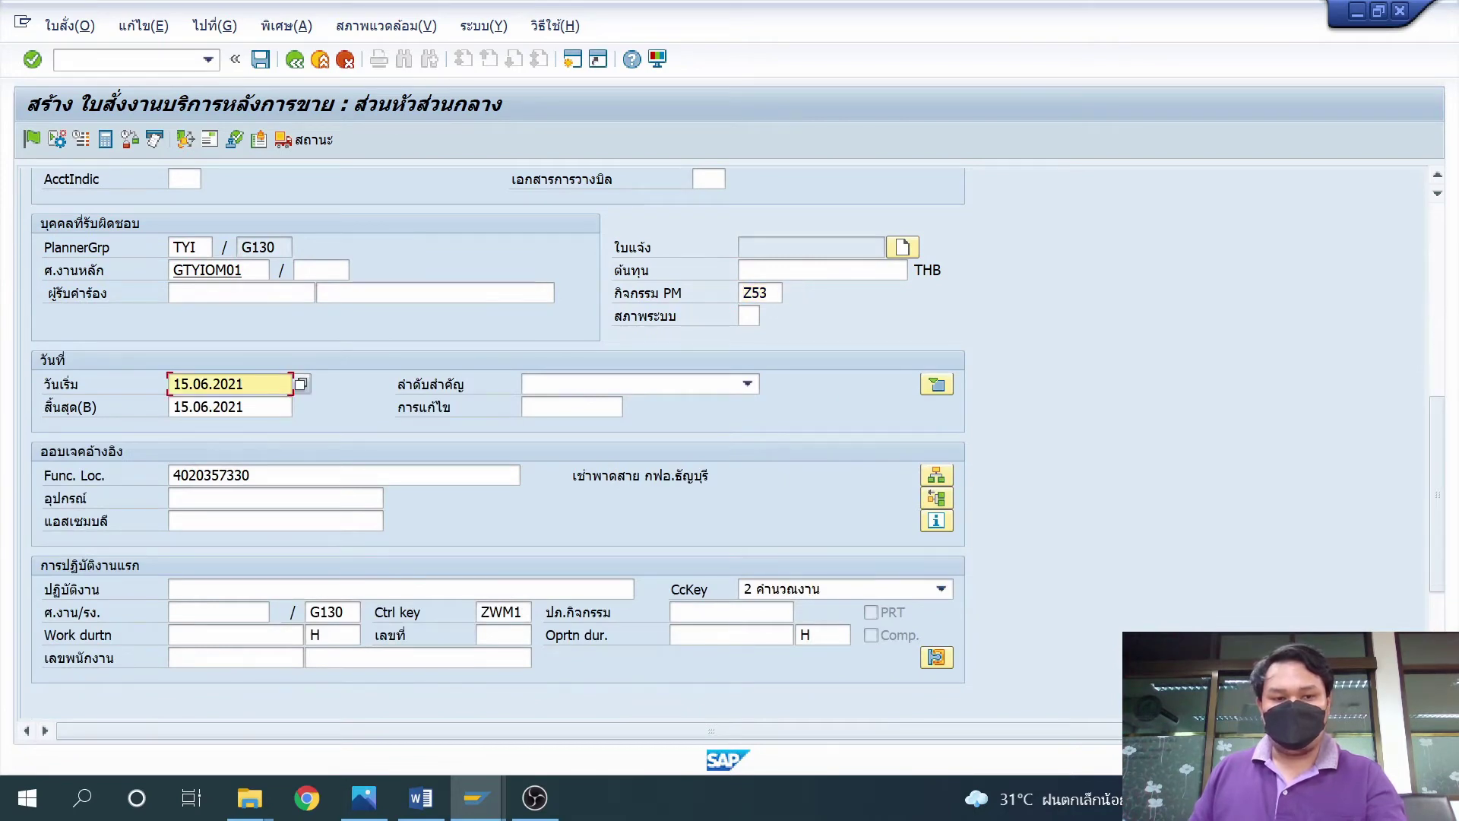
left_click(228, 406)
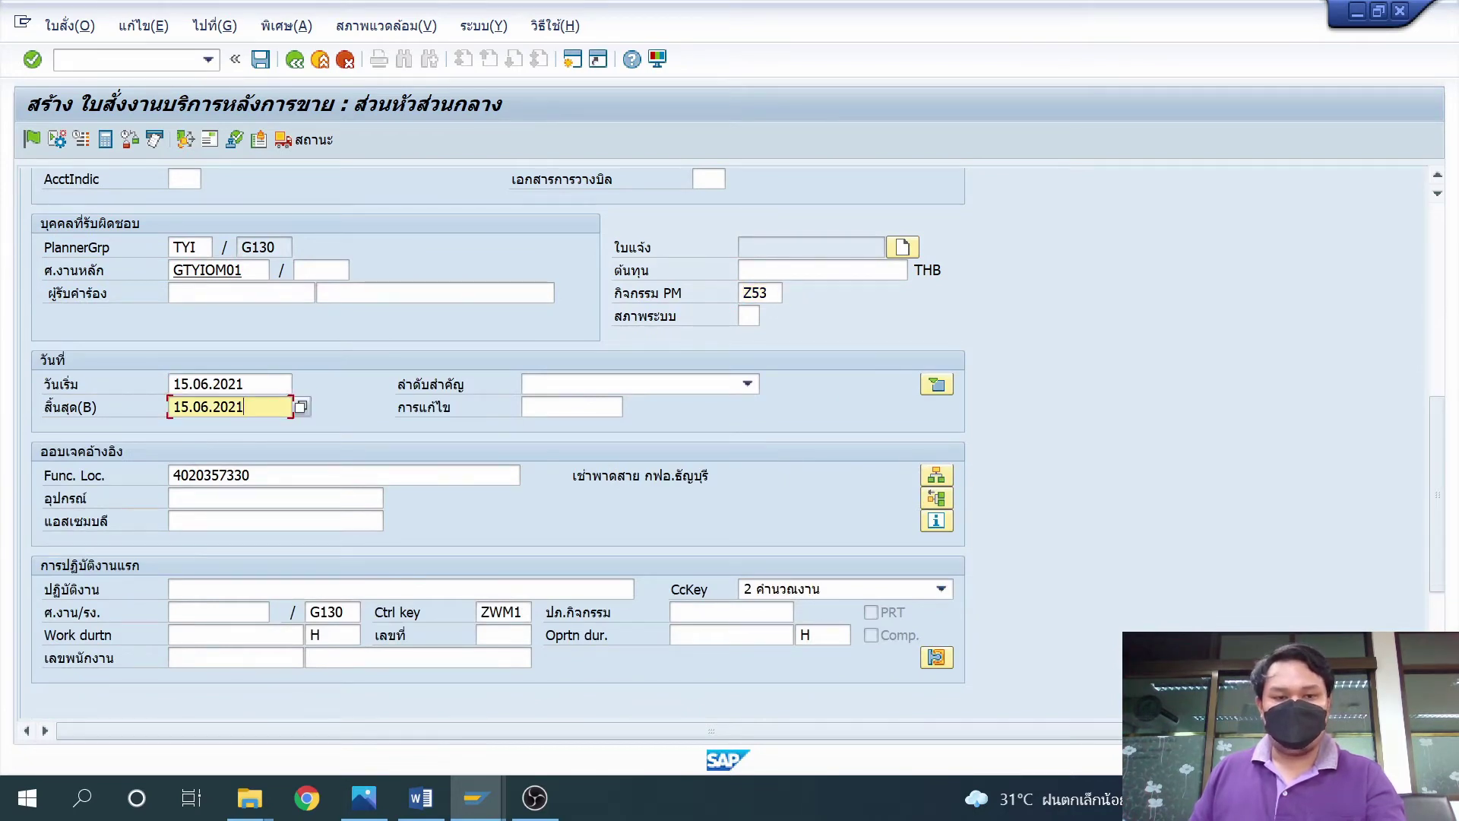
left_click(301, 407)
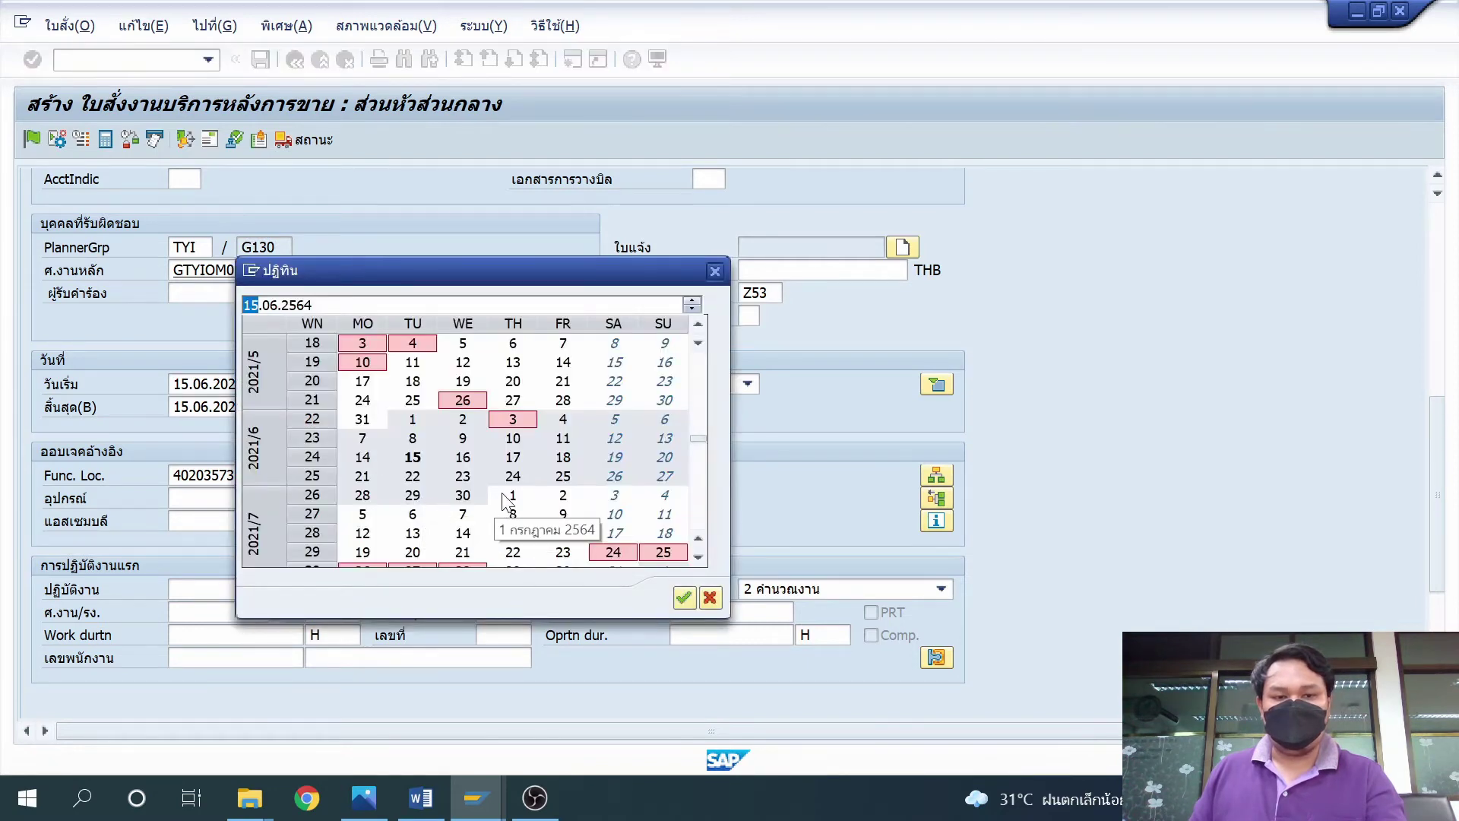
double_click(413, 458)
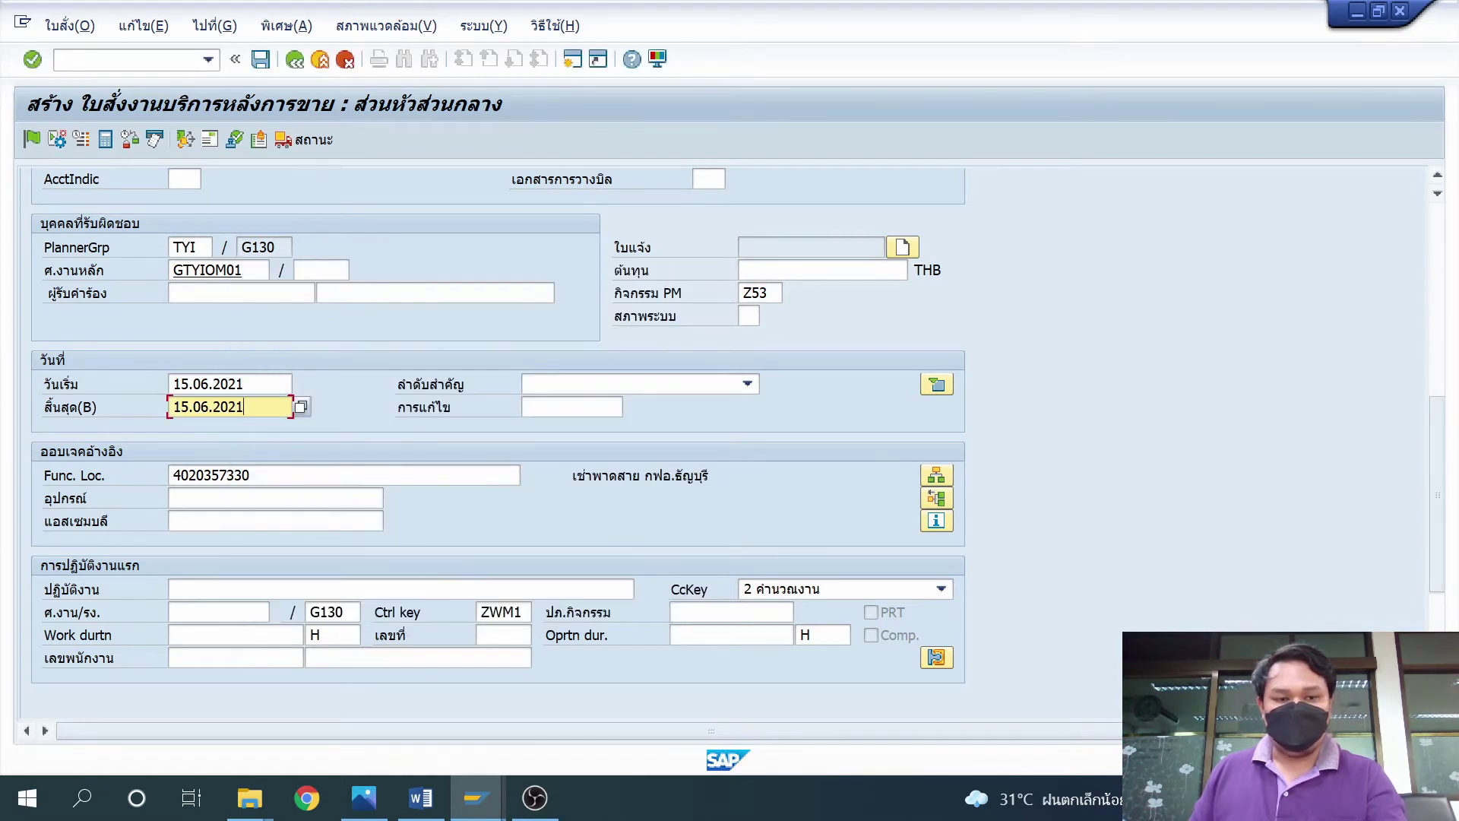
left_click(301, 408)
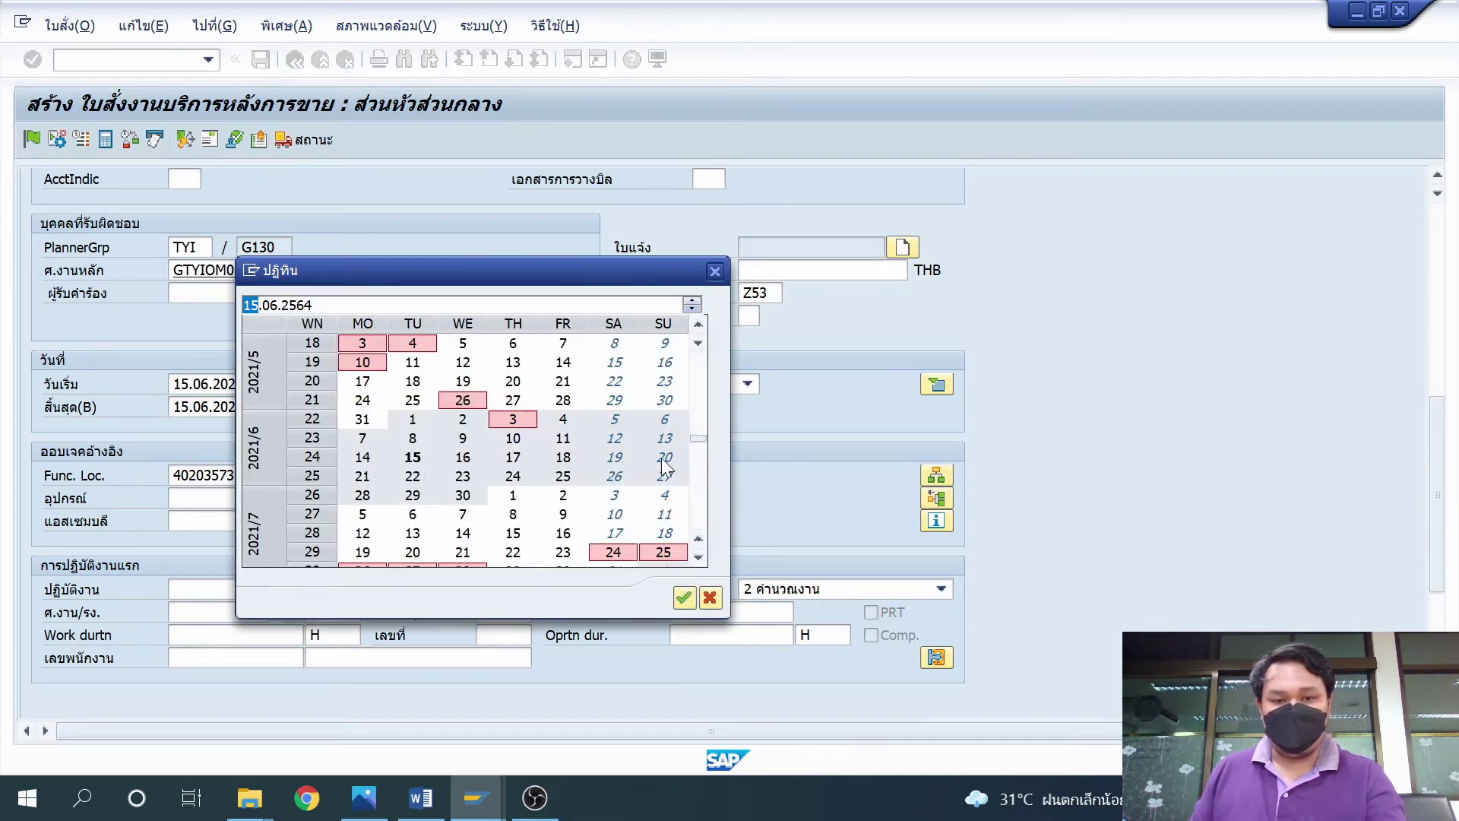
double_click(363, 476)
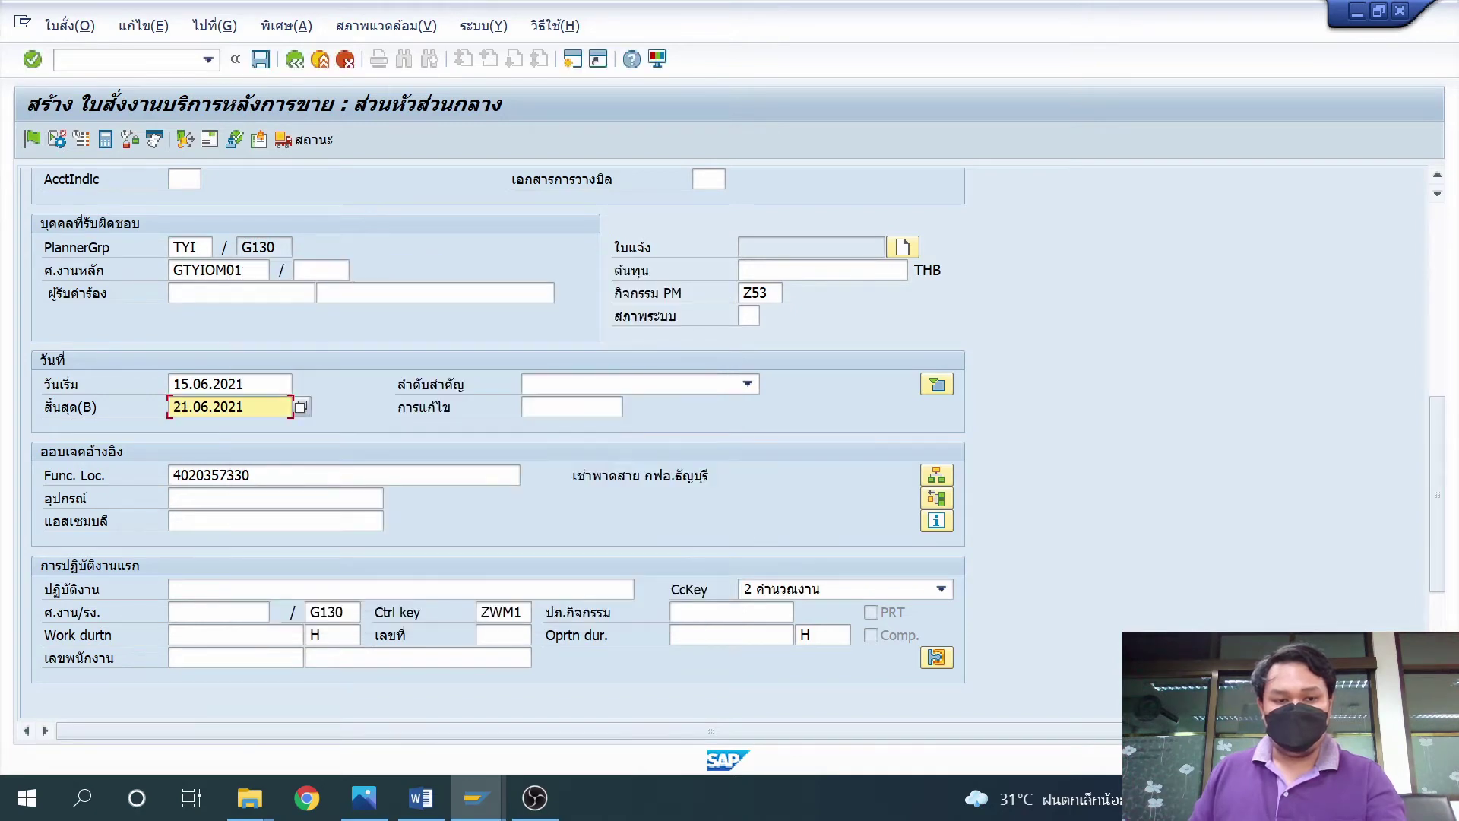
Step: Assign True Internet Corporation as the order's sold-to party by entering its customer number
scroll(489, 495, "up", 7)
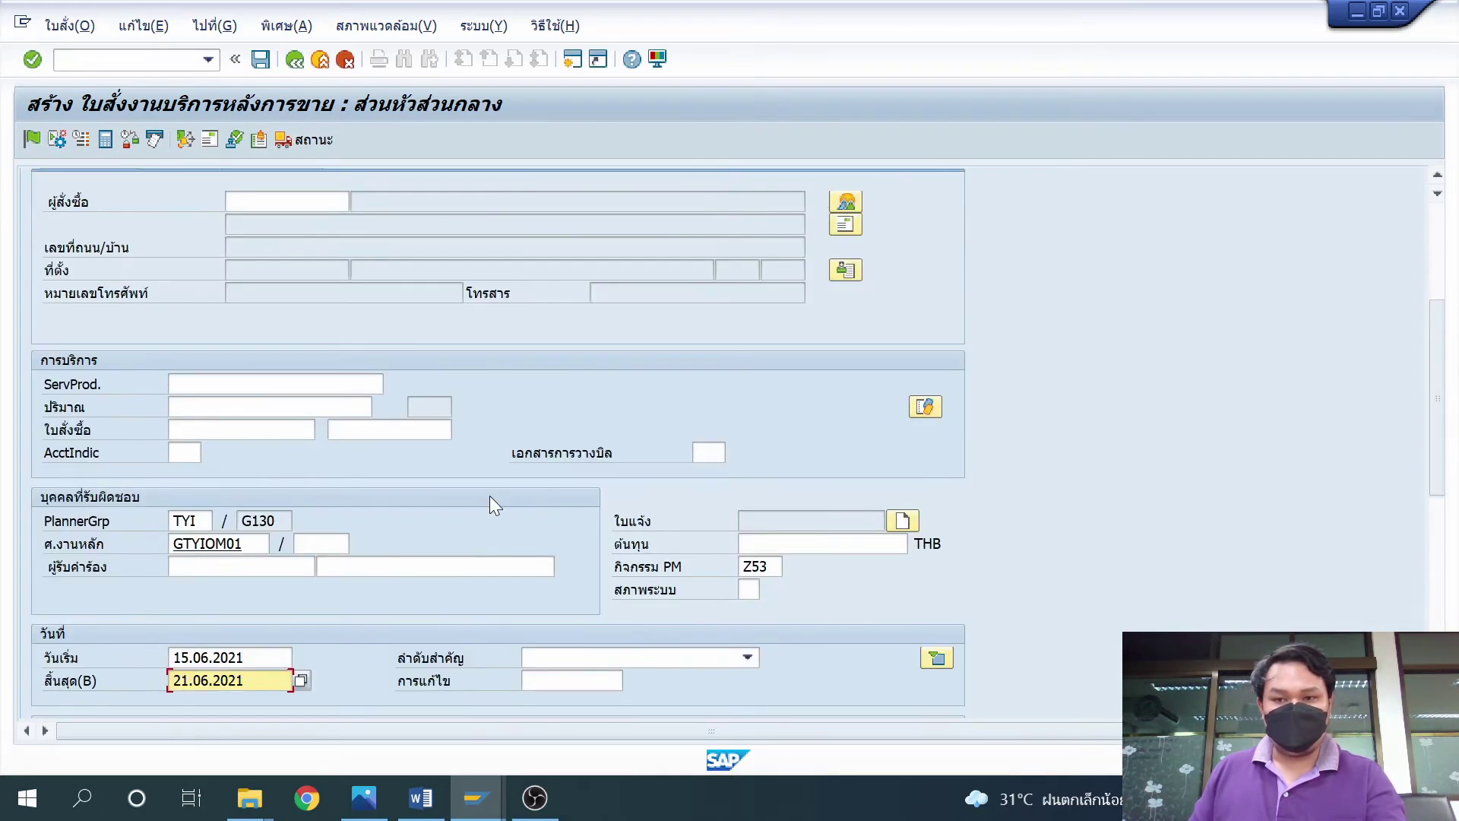
left_click(286, 406)
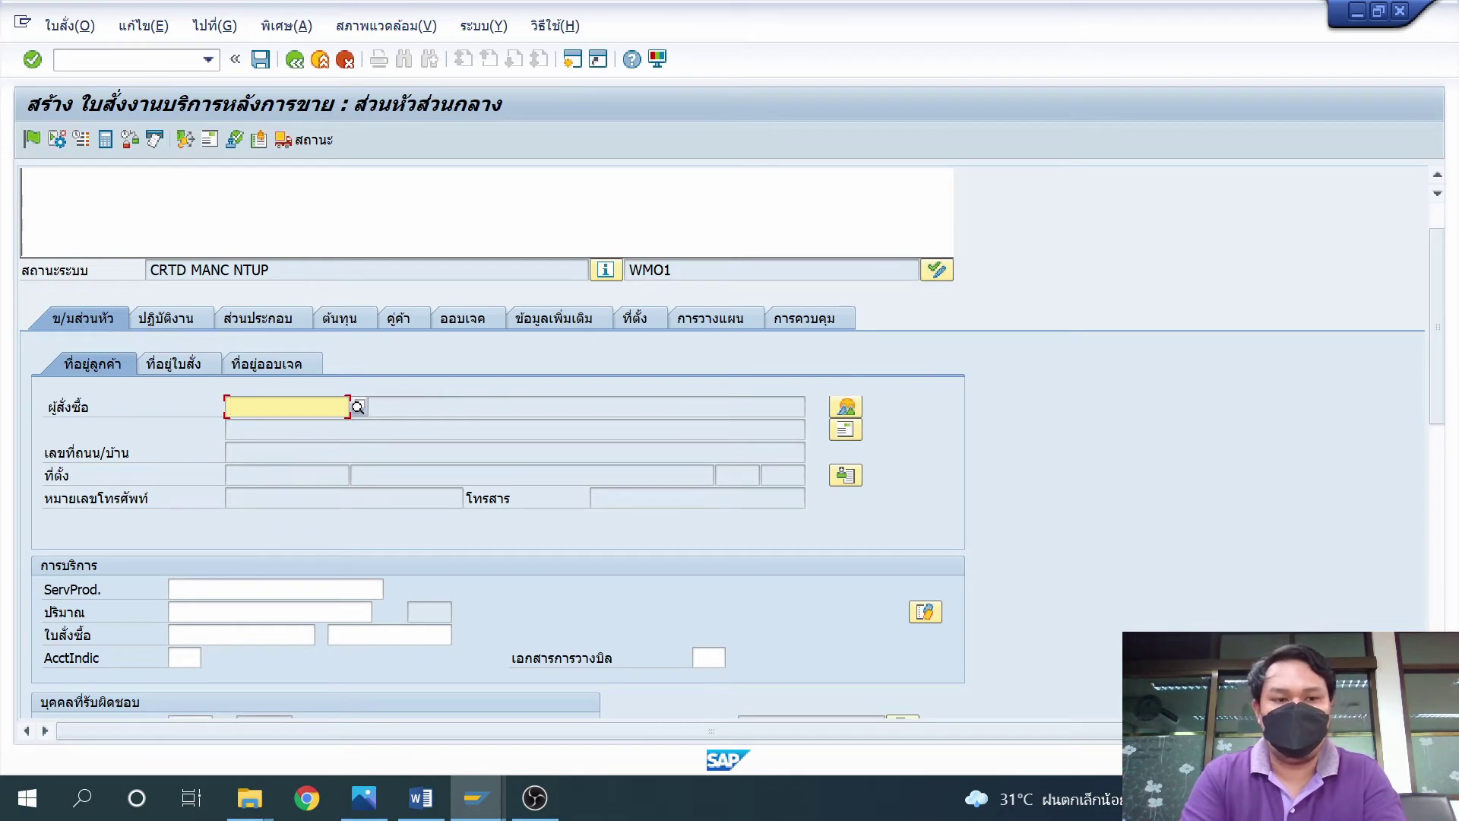
type("10011")
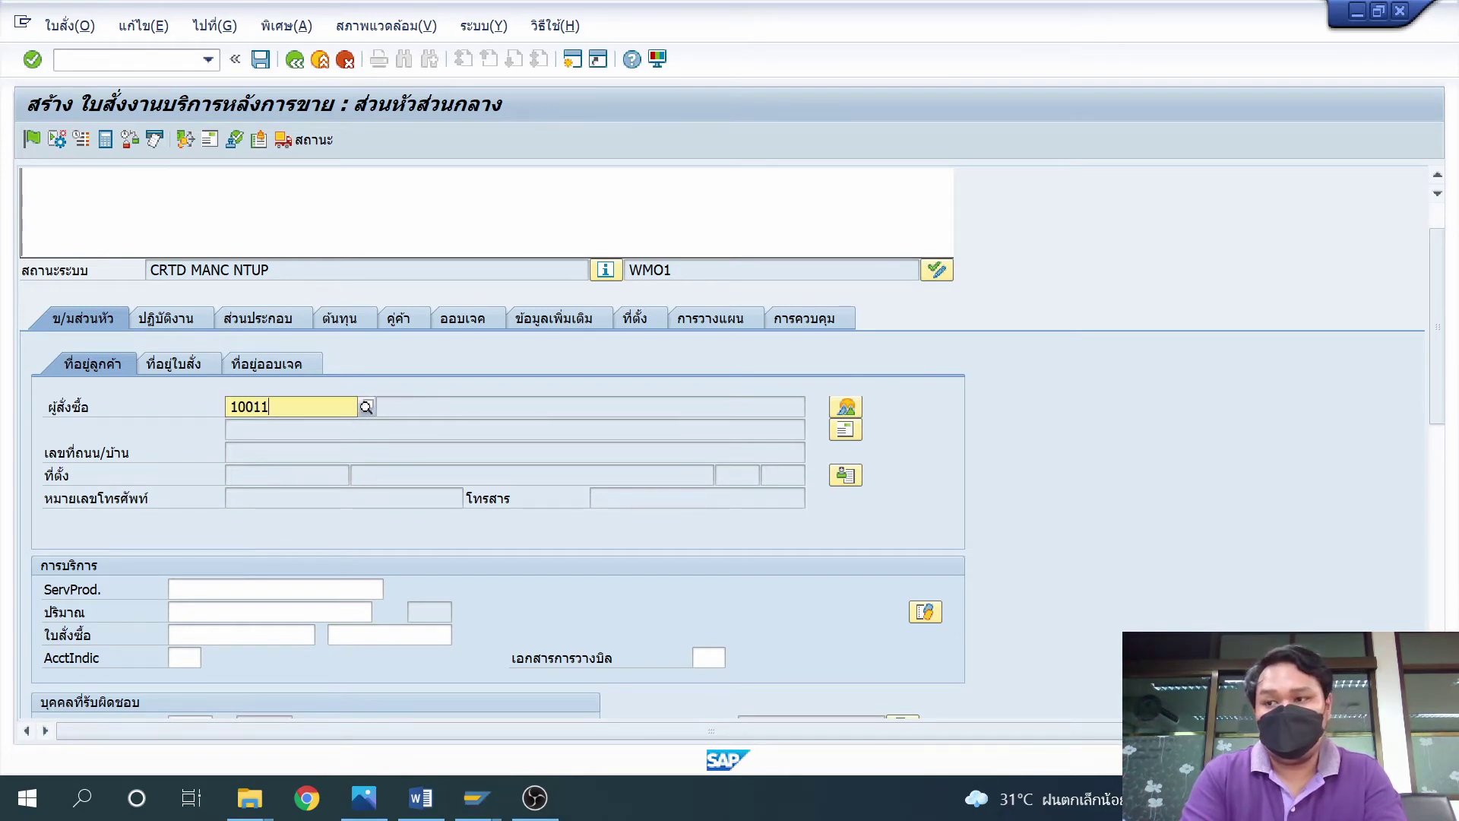
type("34")
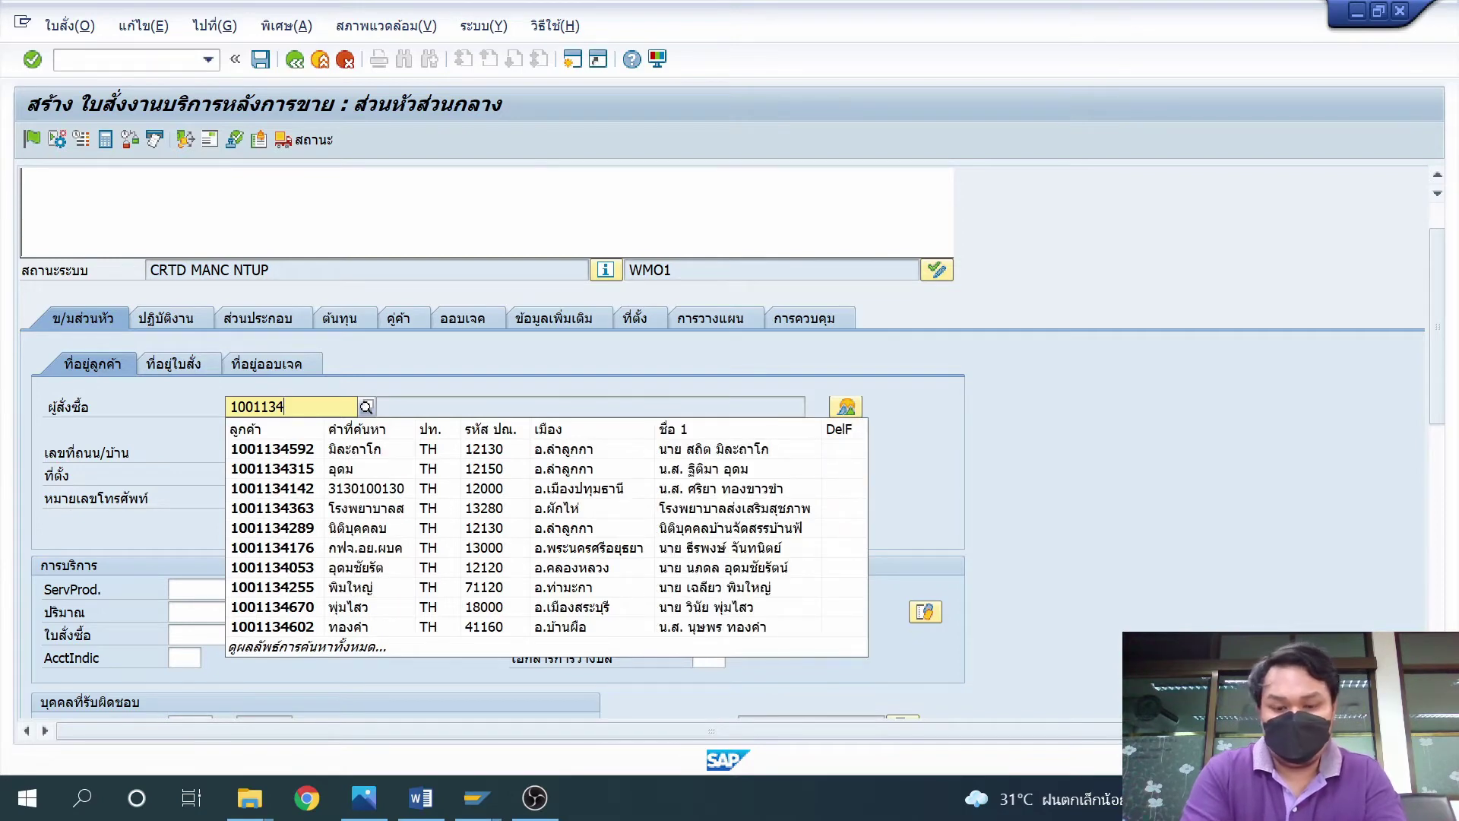
type("822")
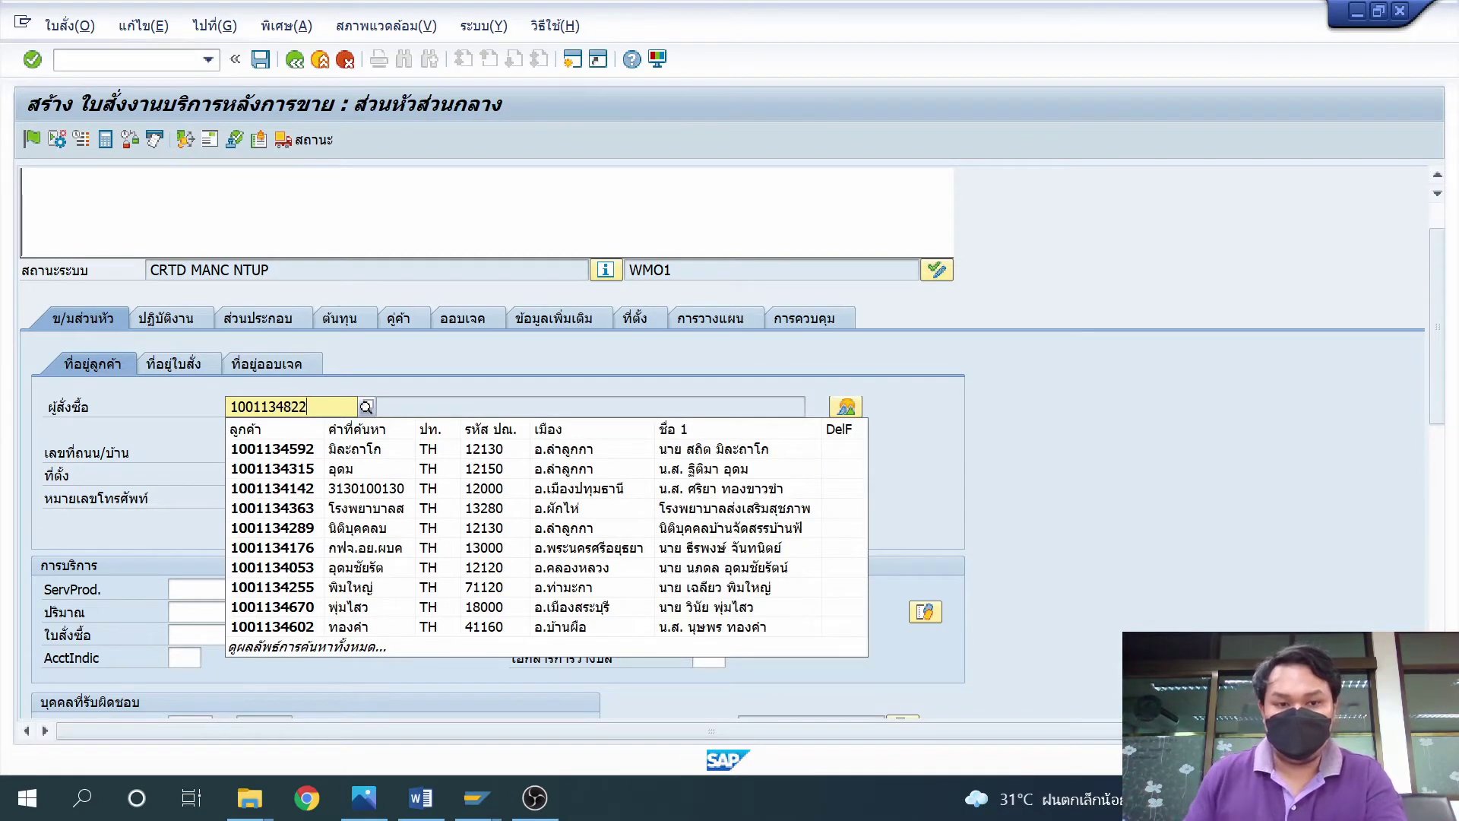
key("Return")
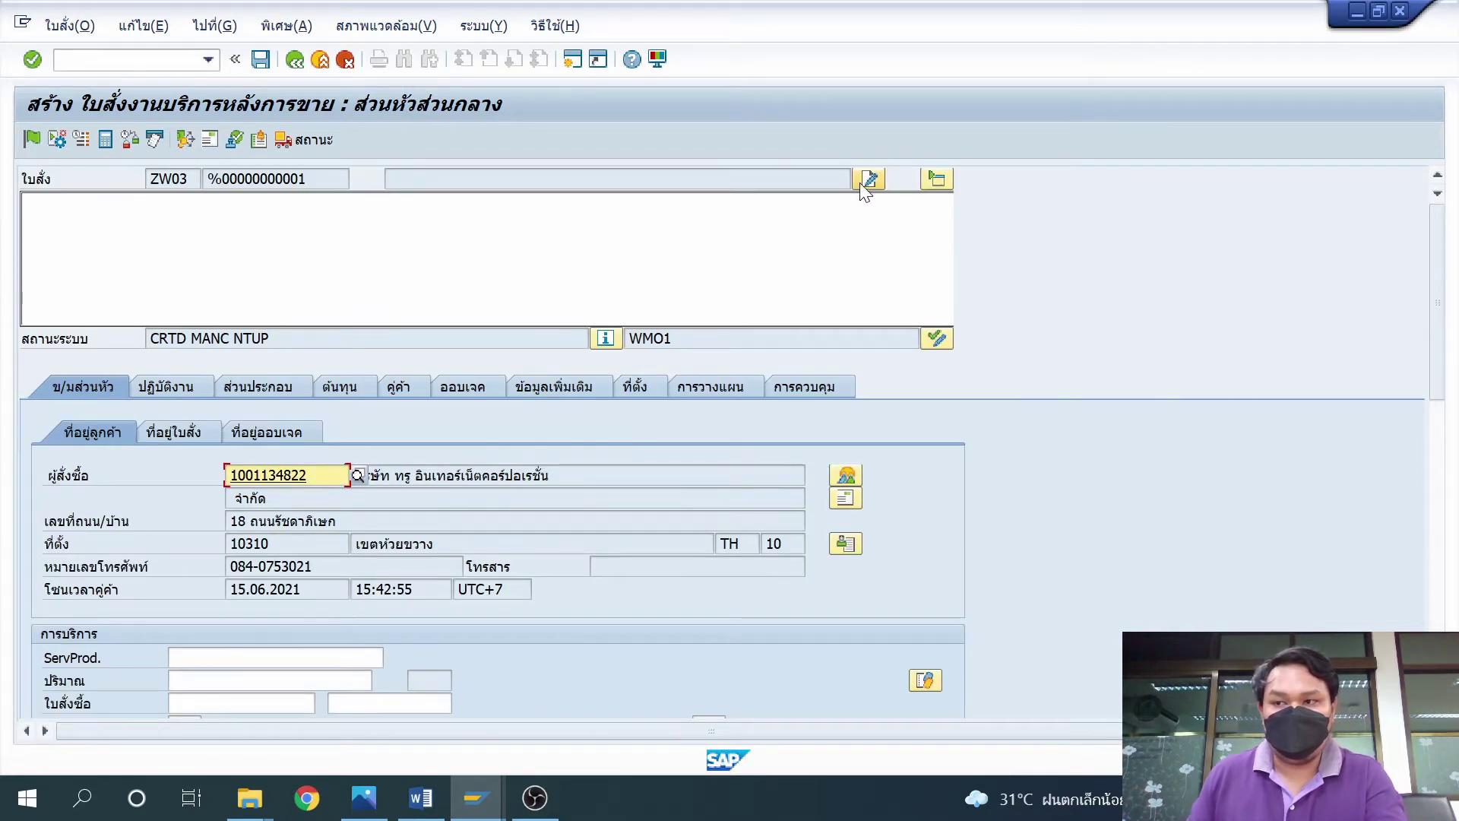
Step: Enter the order header long text "ตรวจนับเสา บริษัททรูอินเทอร์เน็ต" and return to the order header
left_click(869, 182)
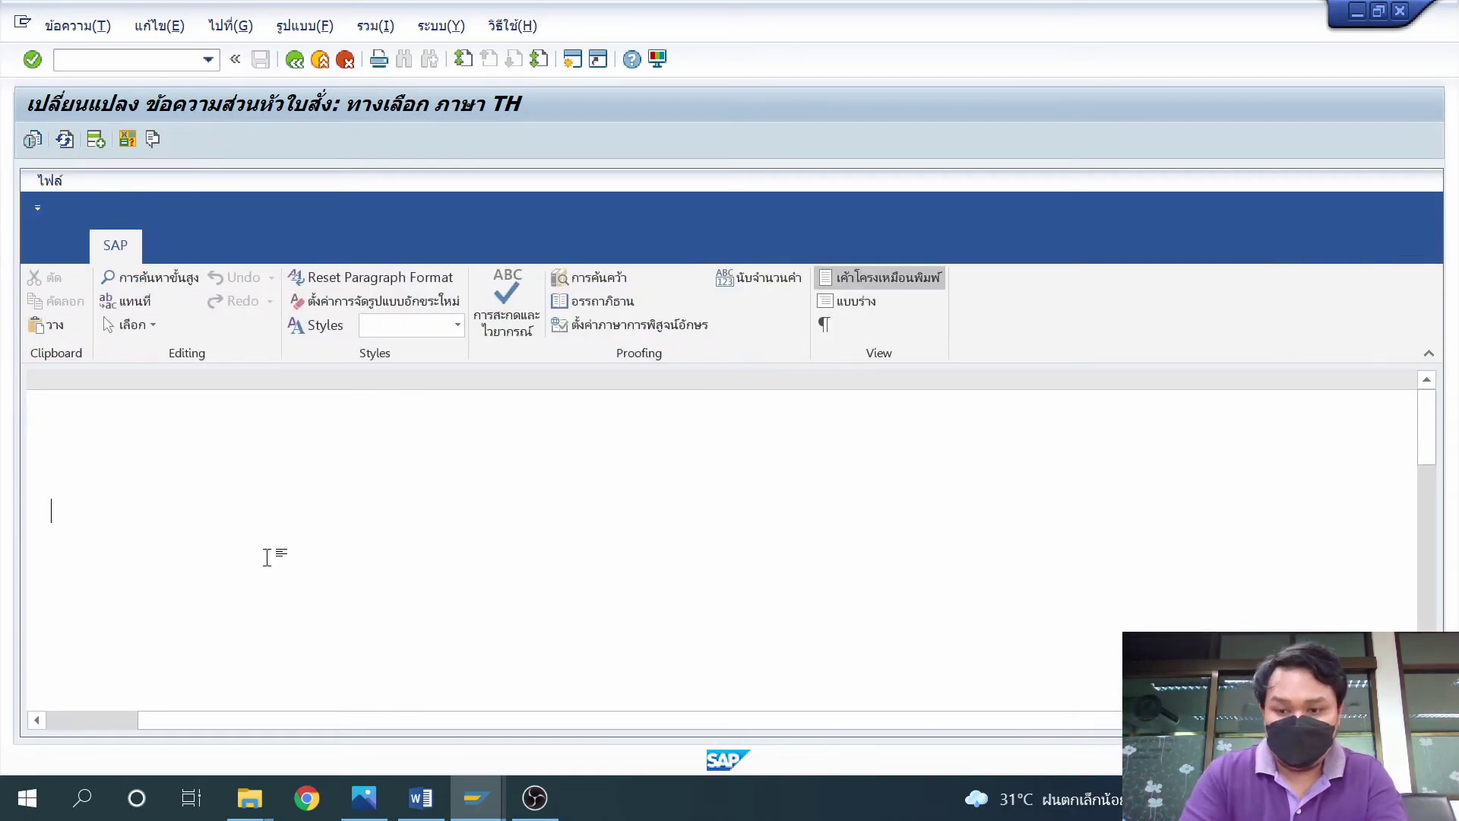
type("ตรว")
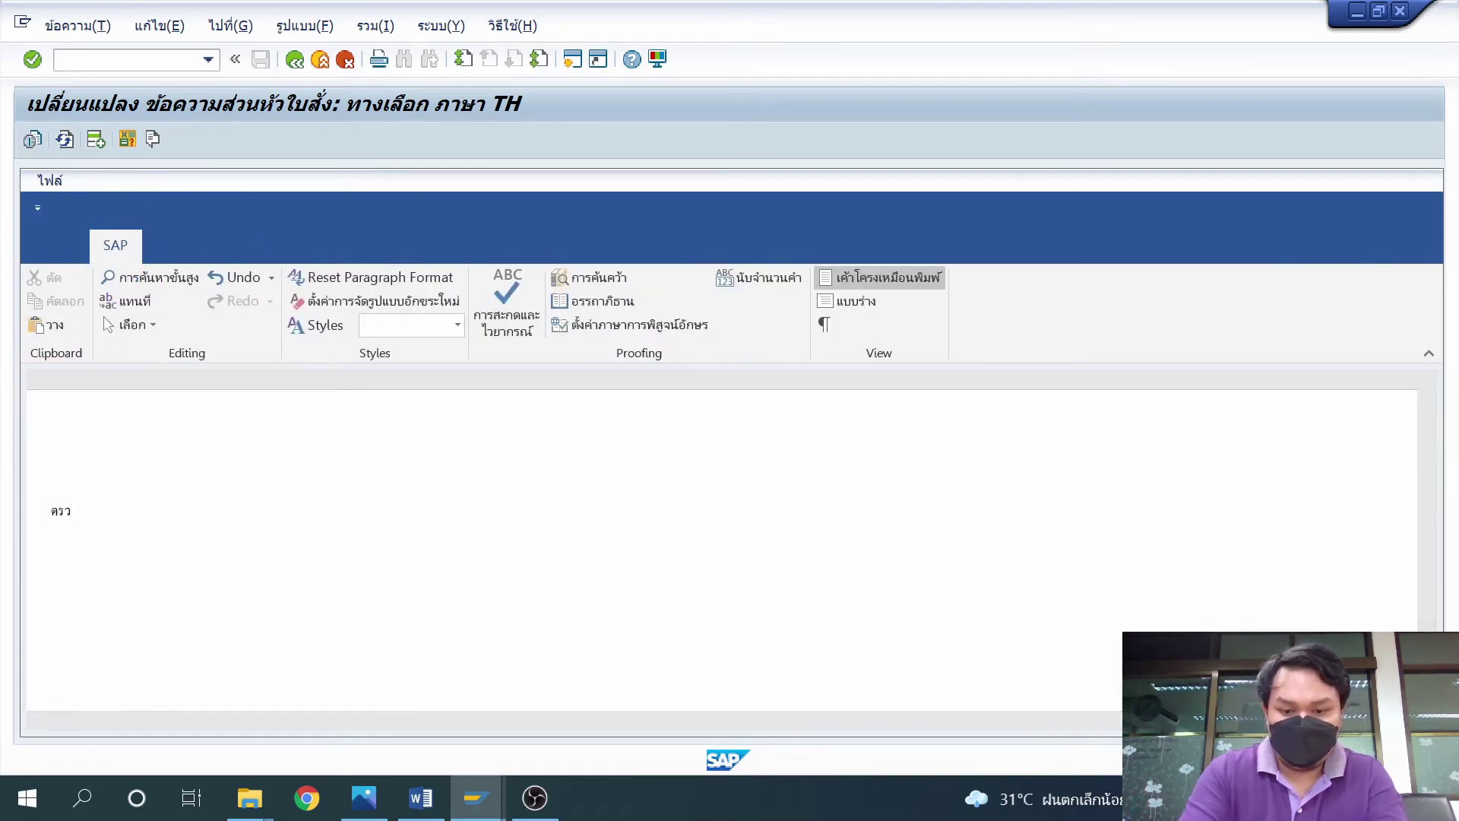
type("จ")
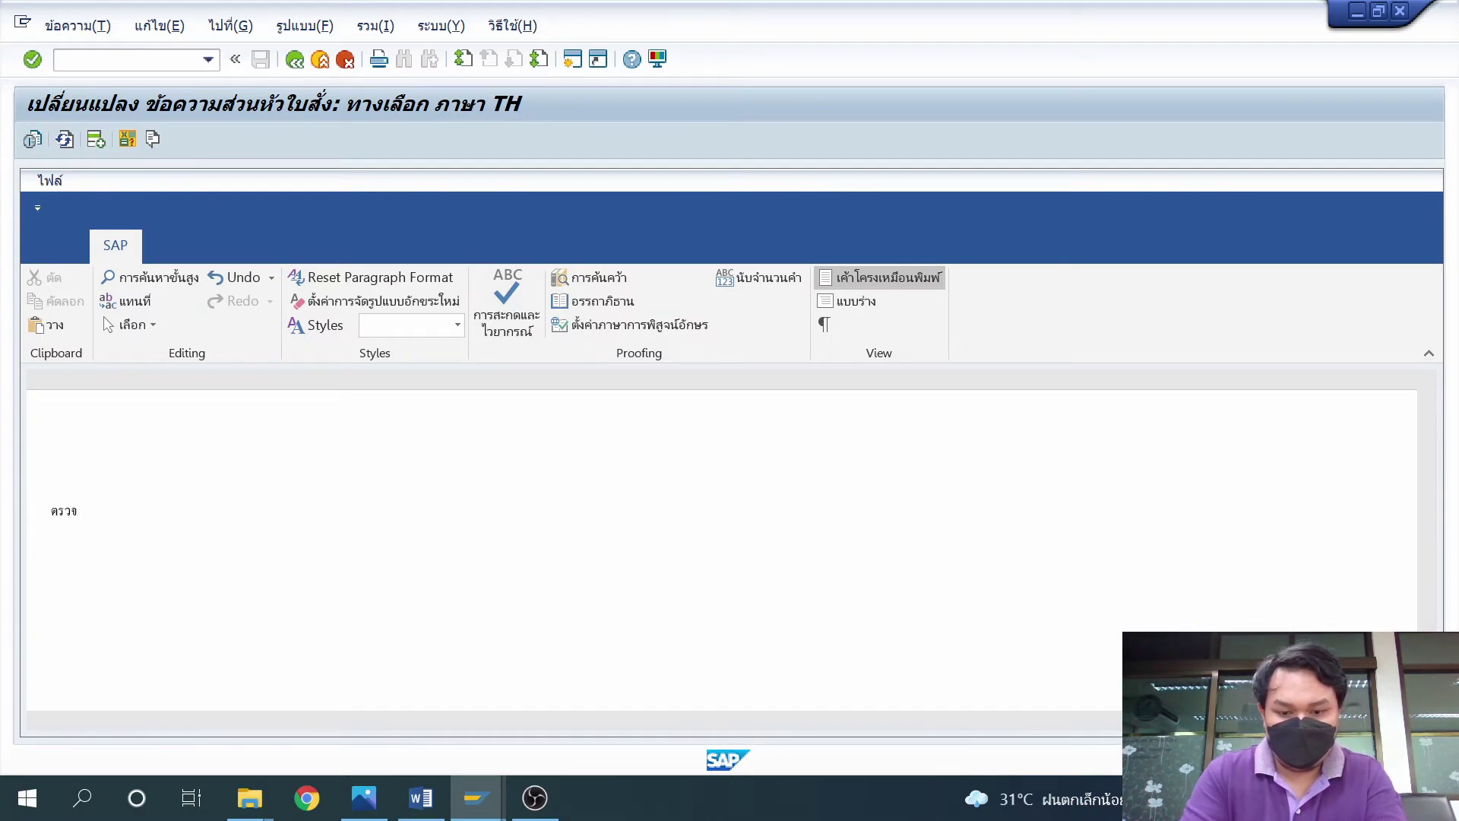
type("นับ")
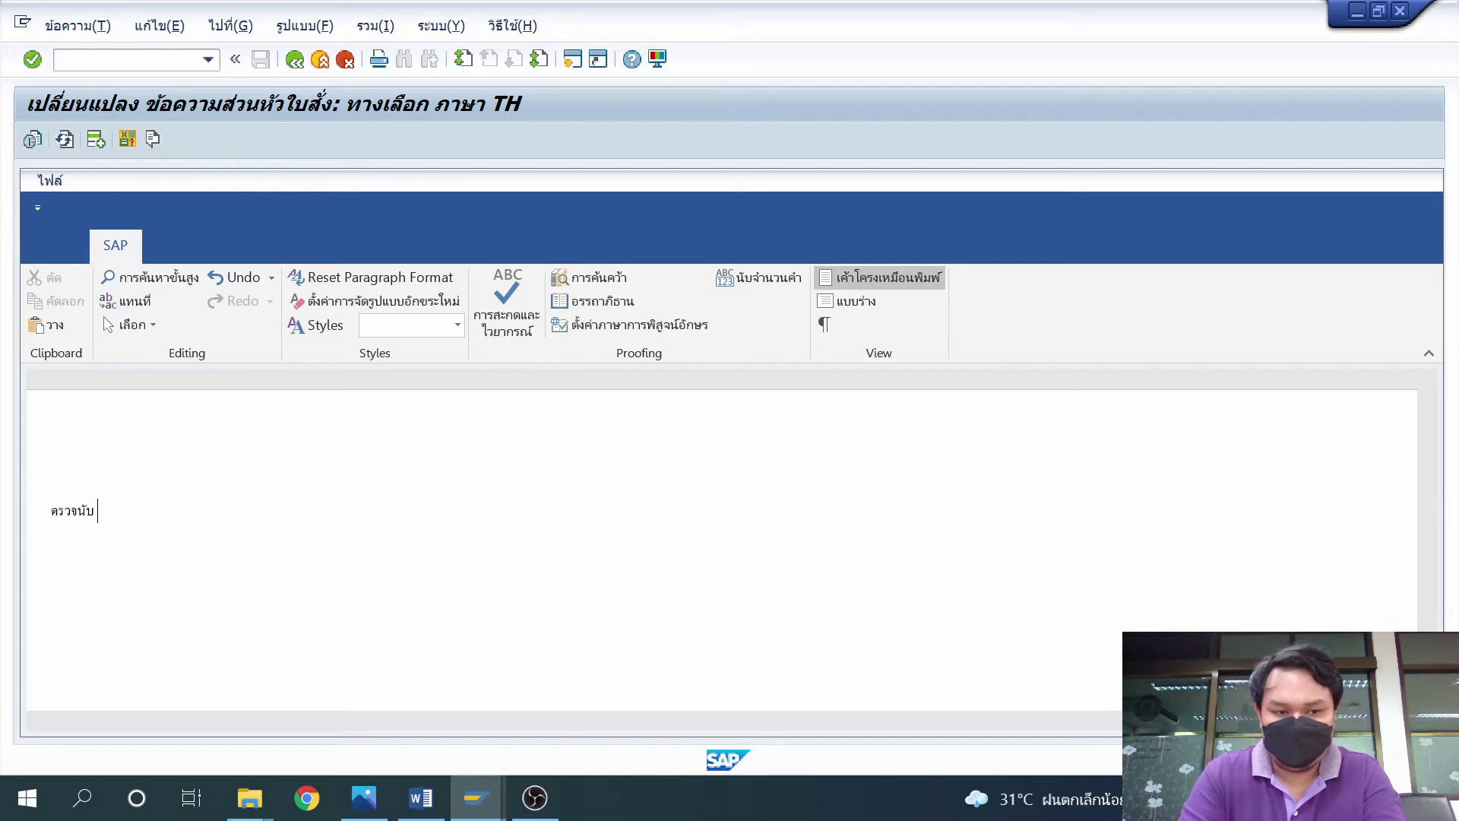
type(" เสา บริ")
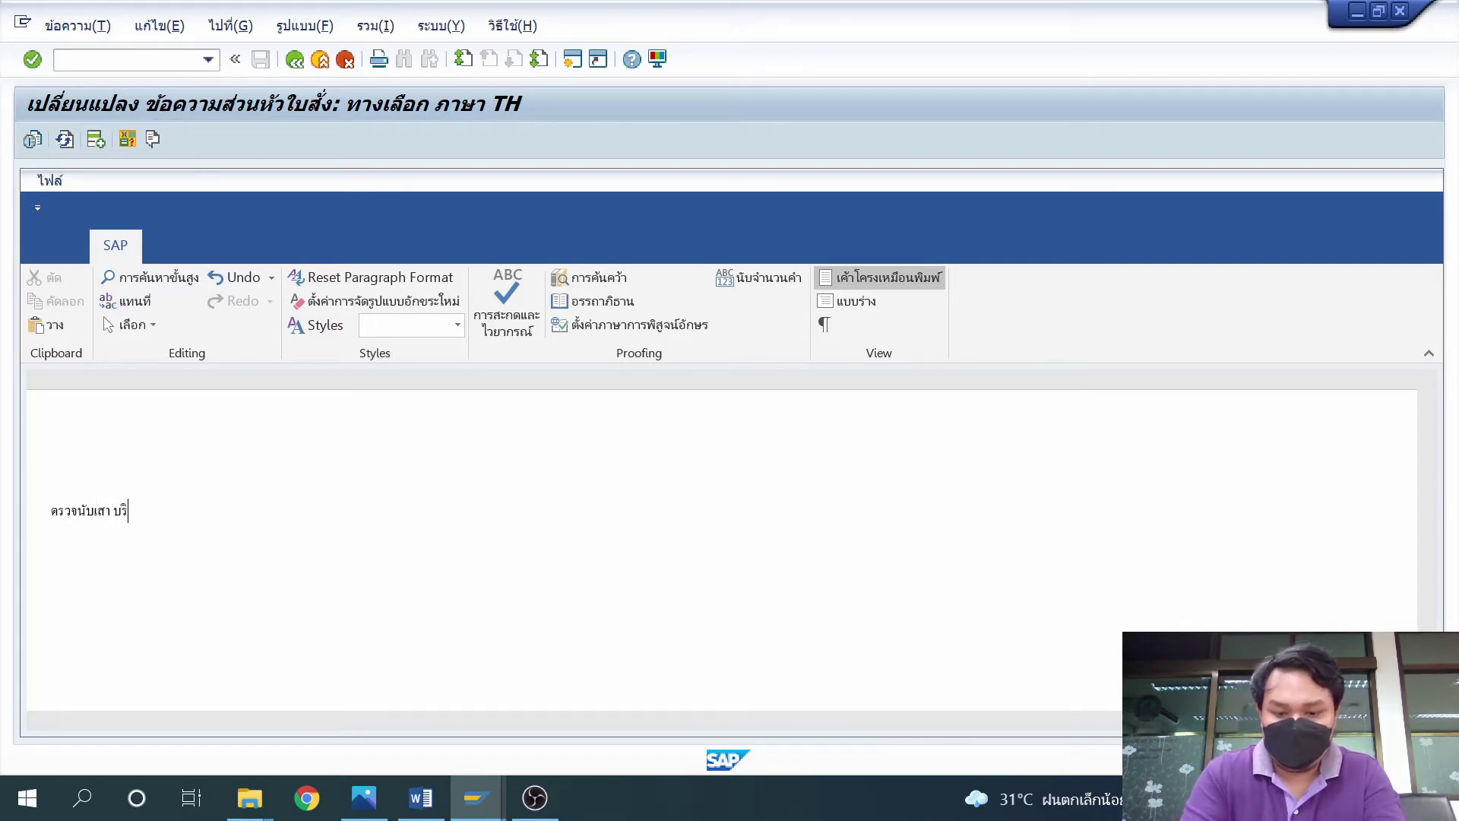
type("ษัท")
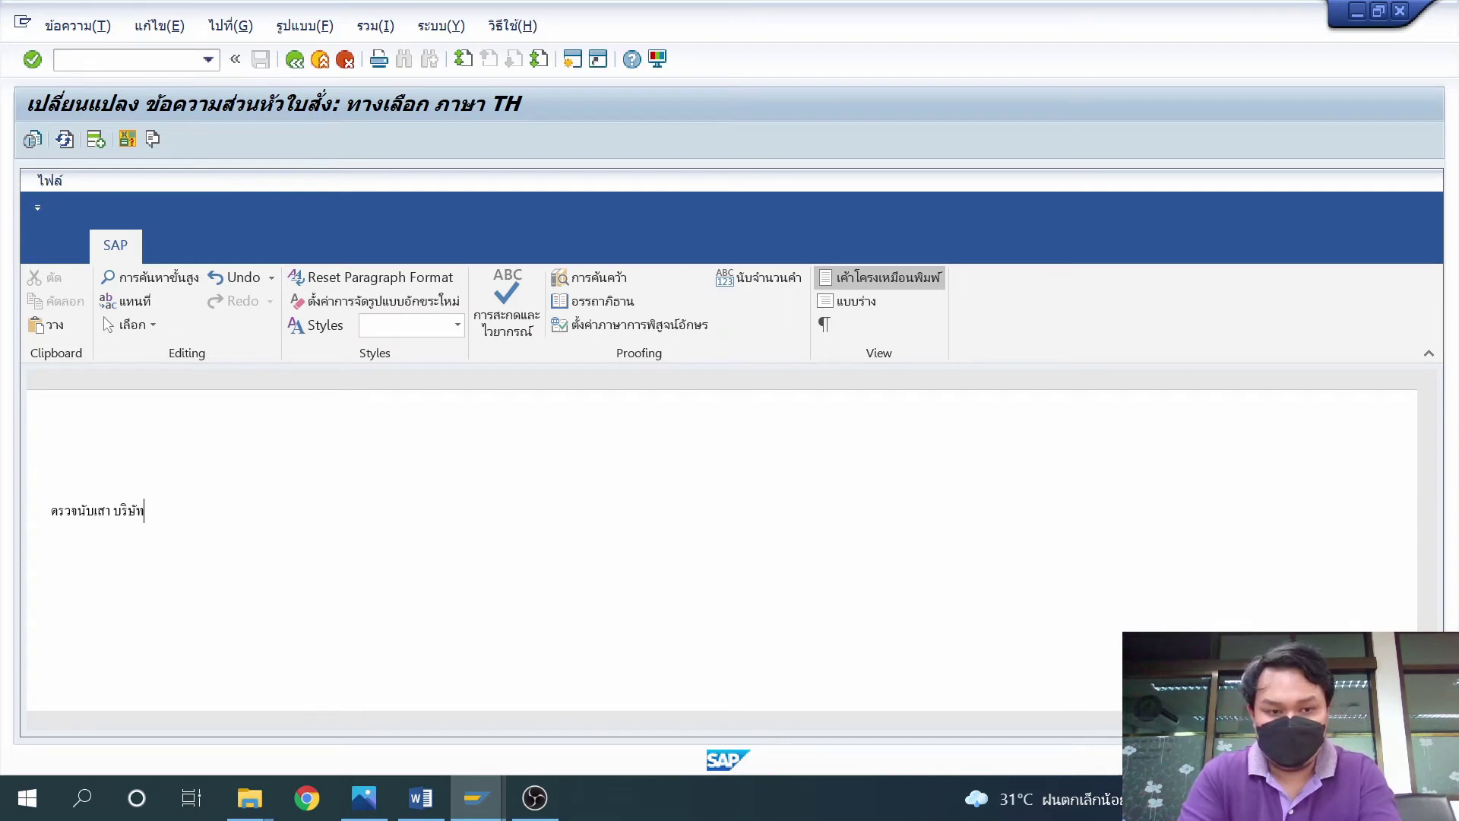
type("ทรูอิร")
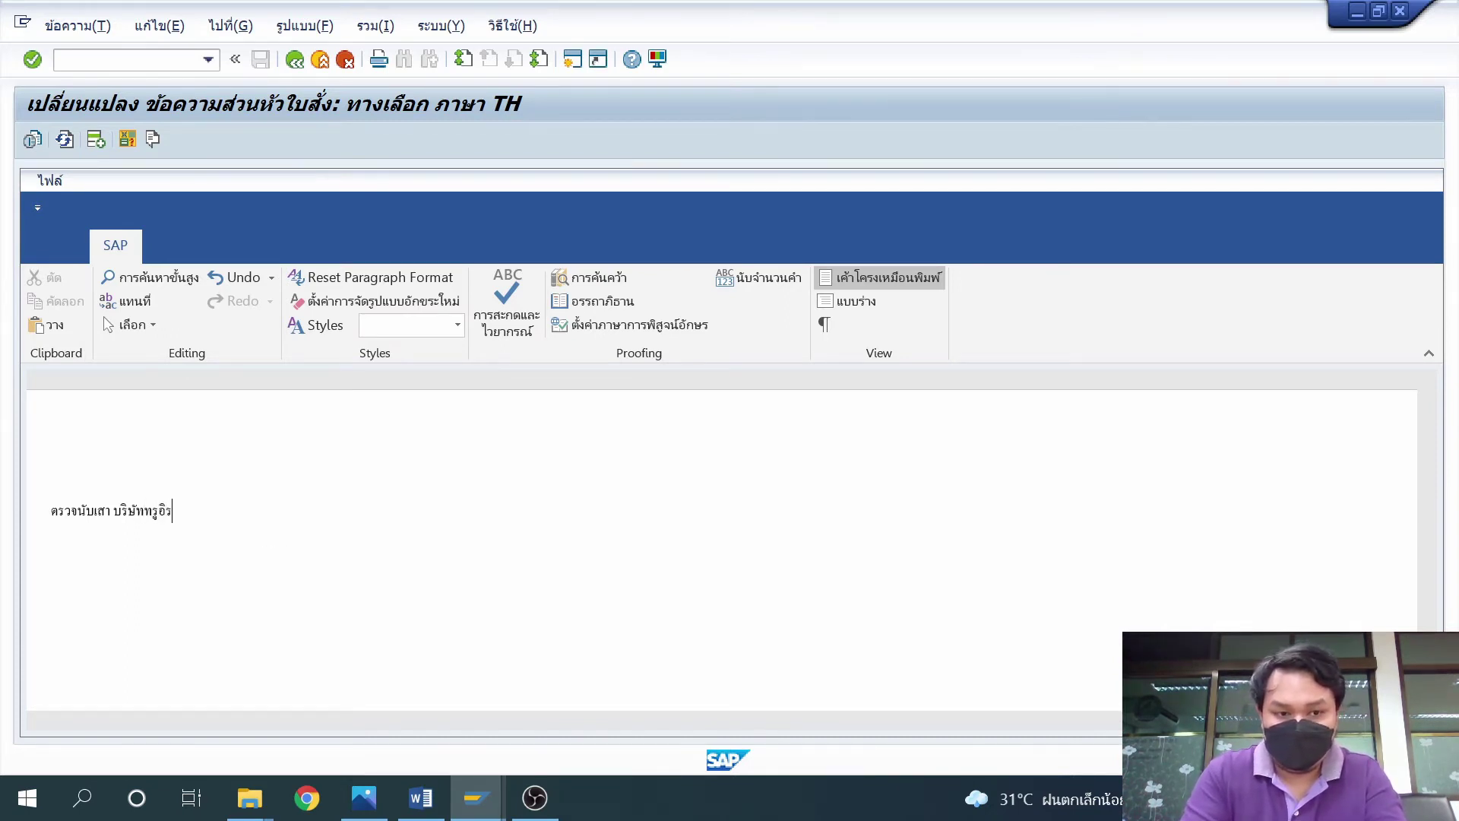
key("BackSpace")
type("นเ")
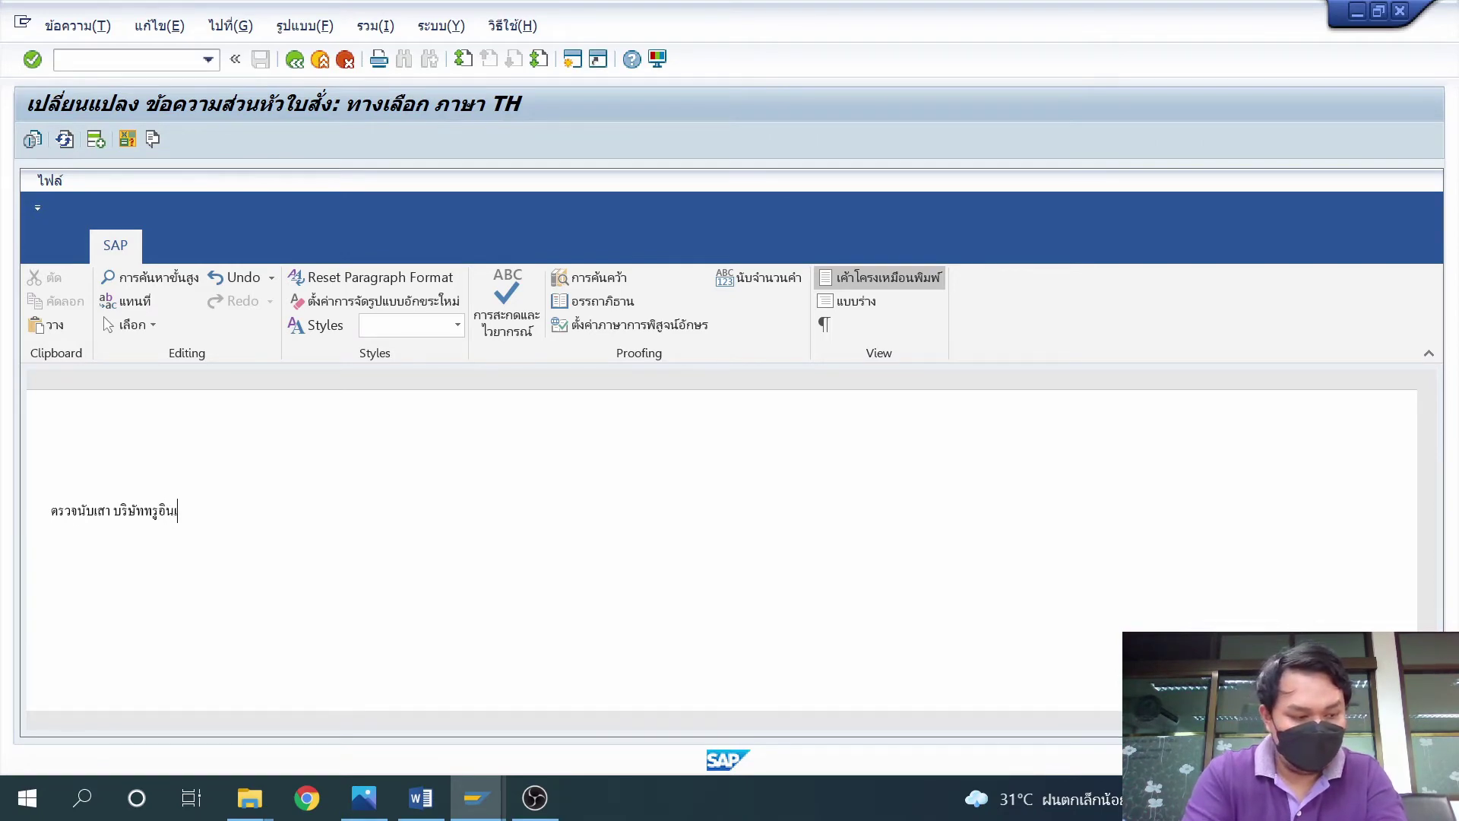
type("ทอร์")
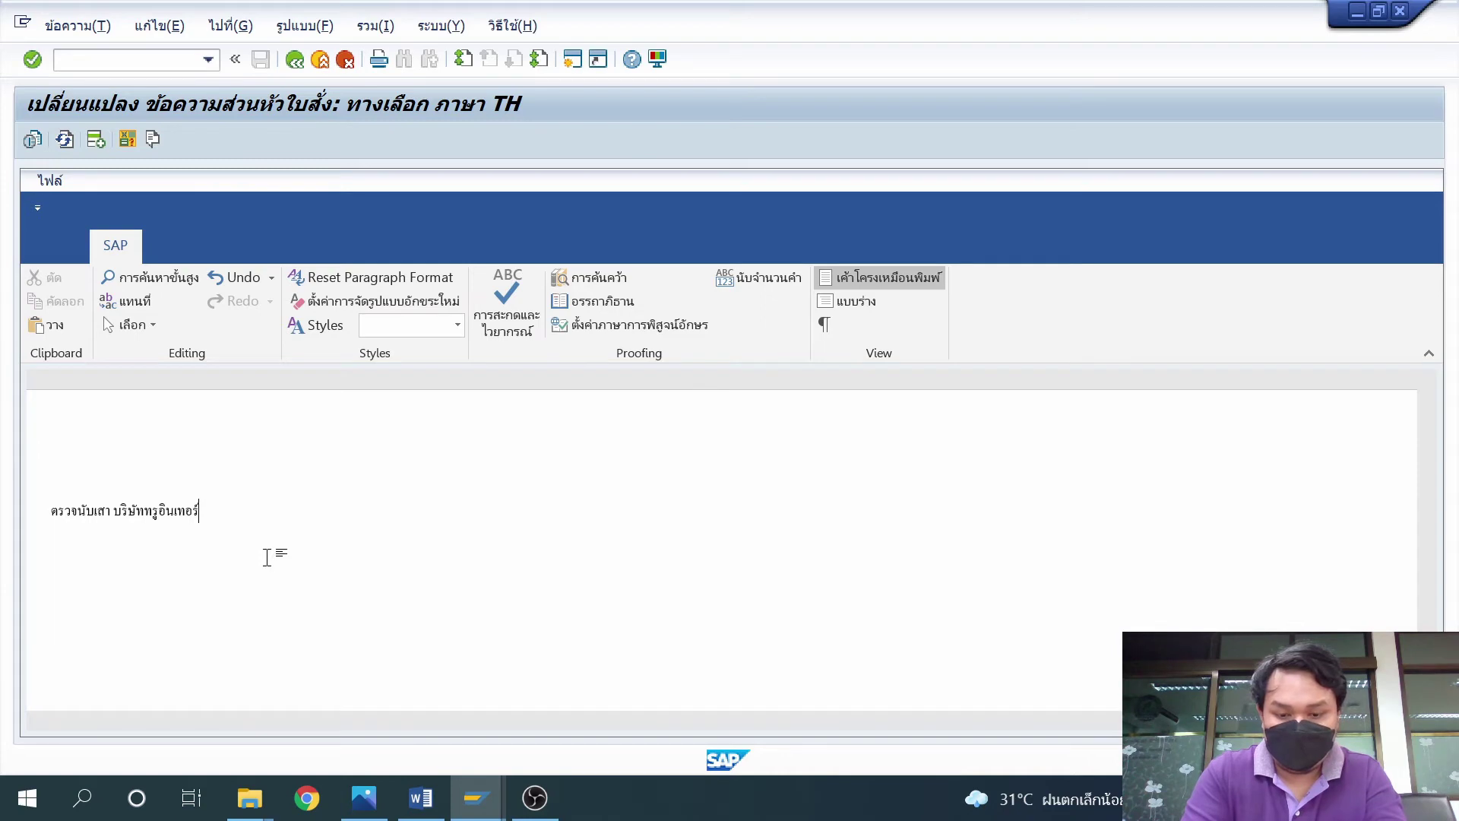
type("เน็ต")
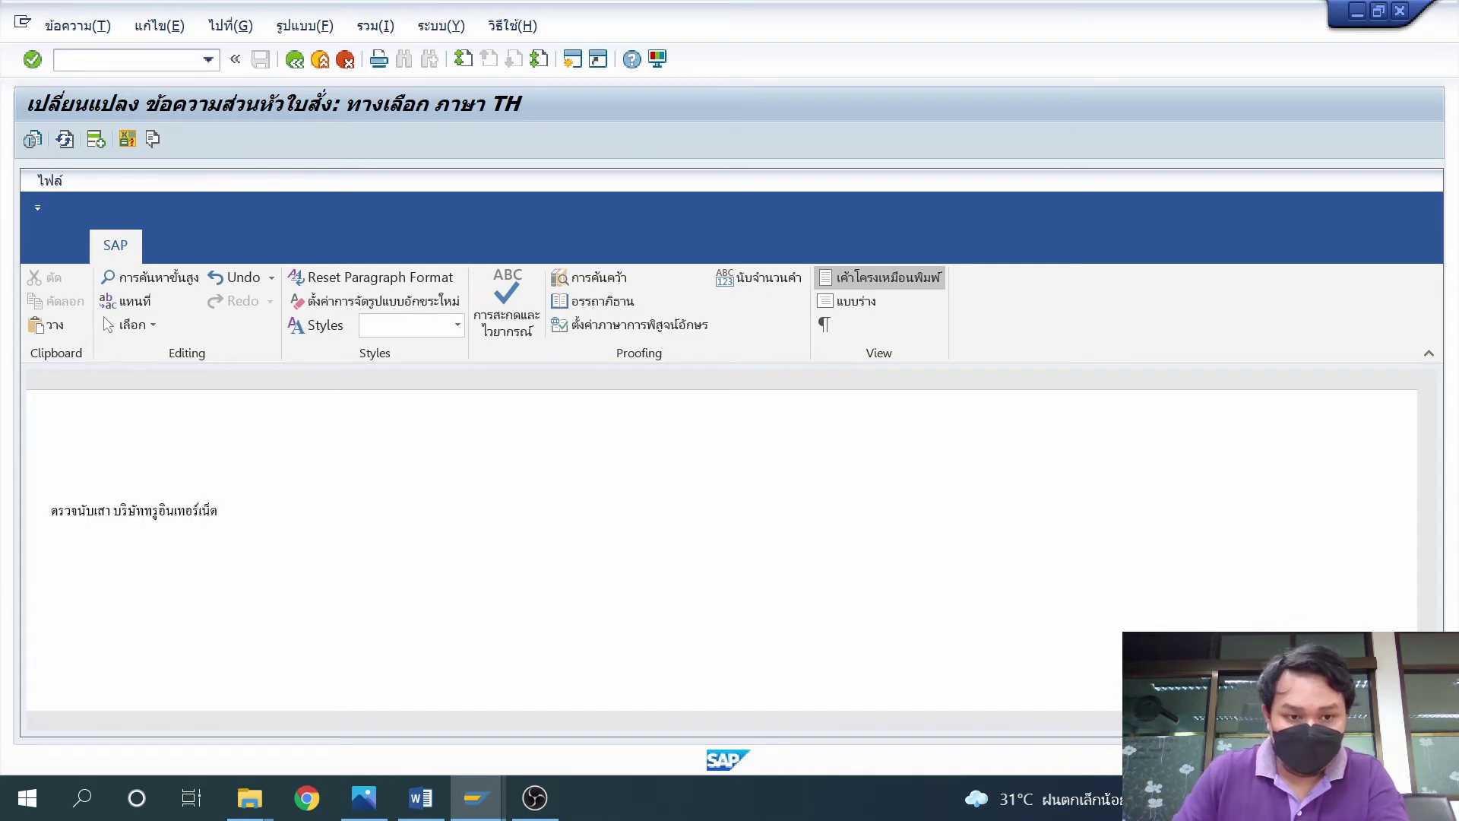
left_click(295, 59)
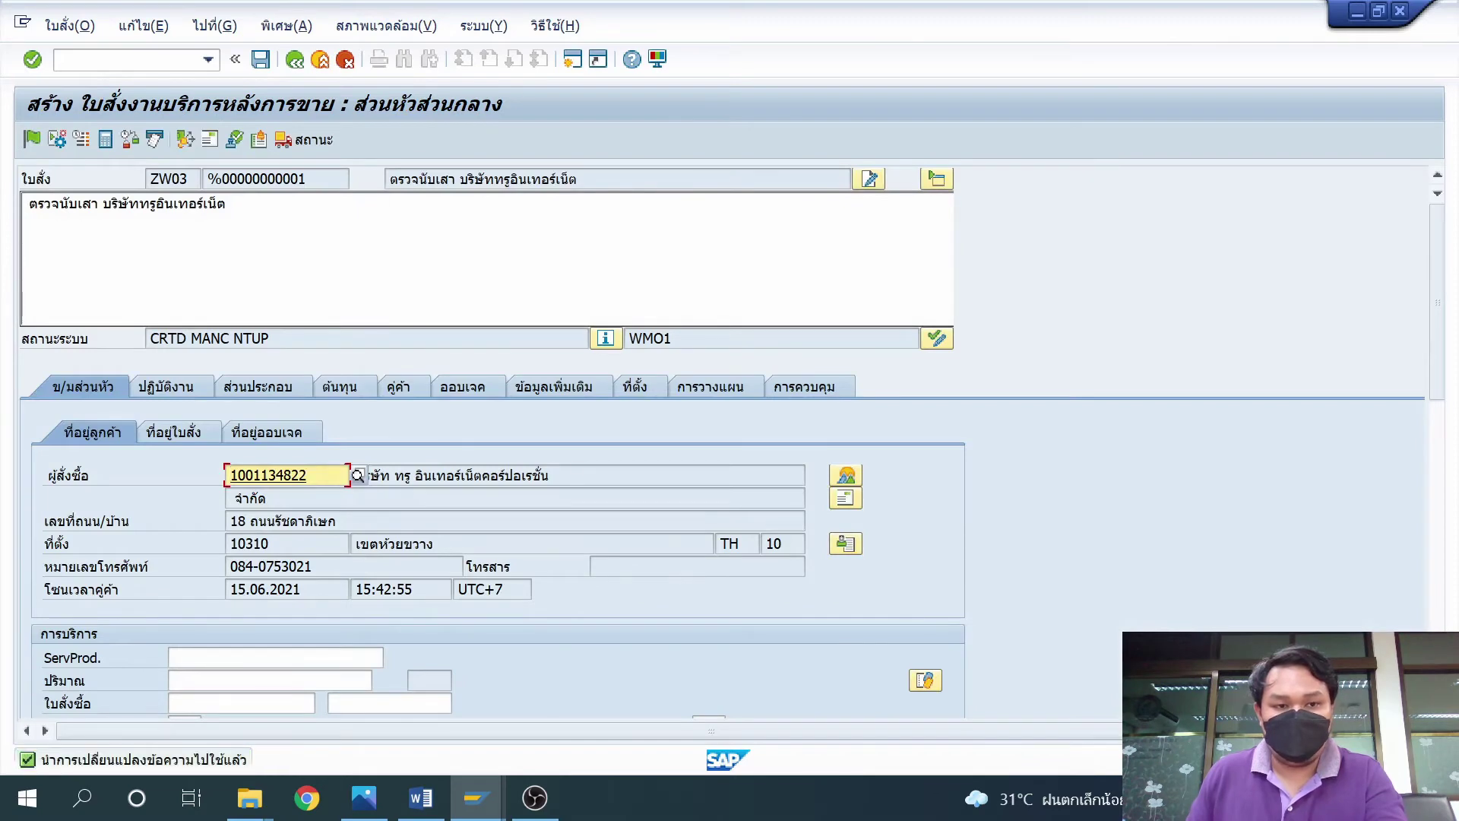
Step: Copy the order description into the short text of operation 0010 in the operations overview
left_click(161, 389)
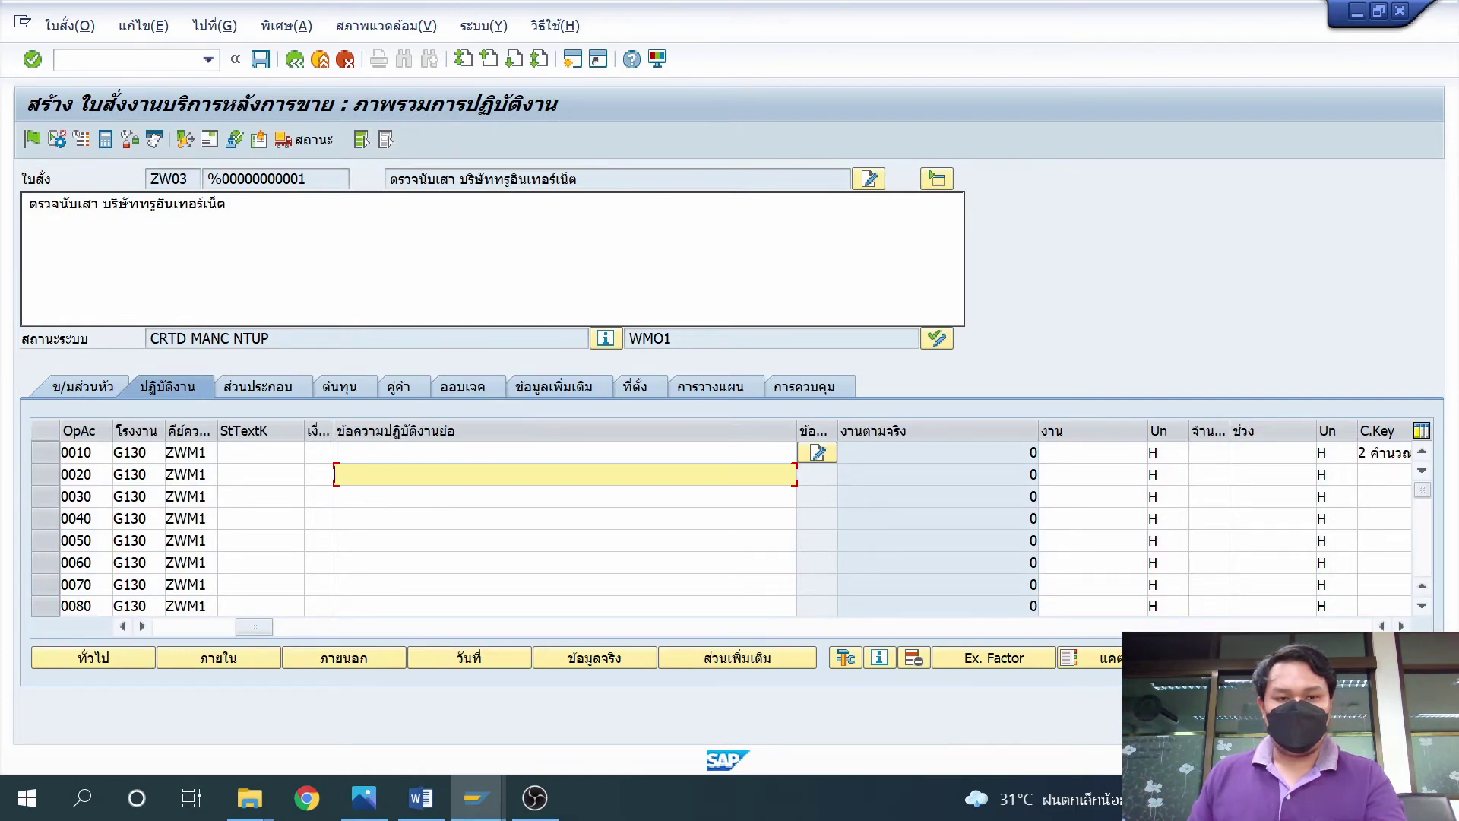
double_click(423, 179)
left_click_drag(422, 180, 578, 179)
key("ctrl+c")
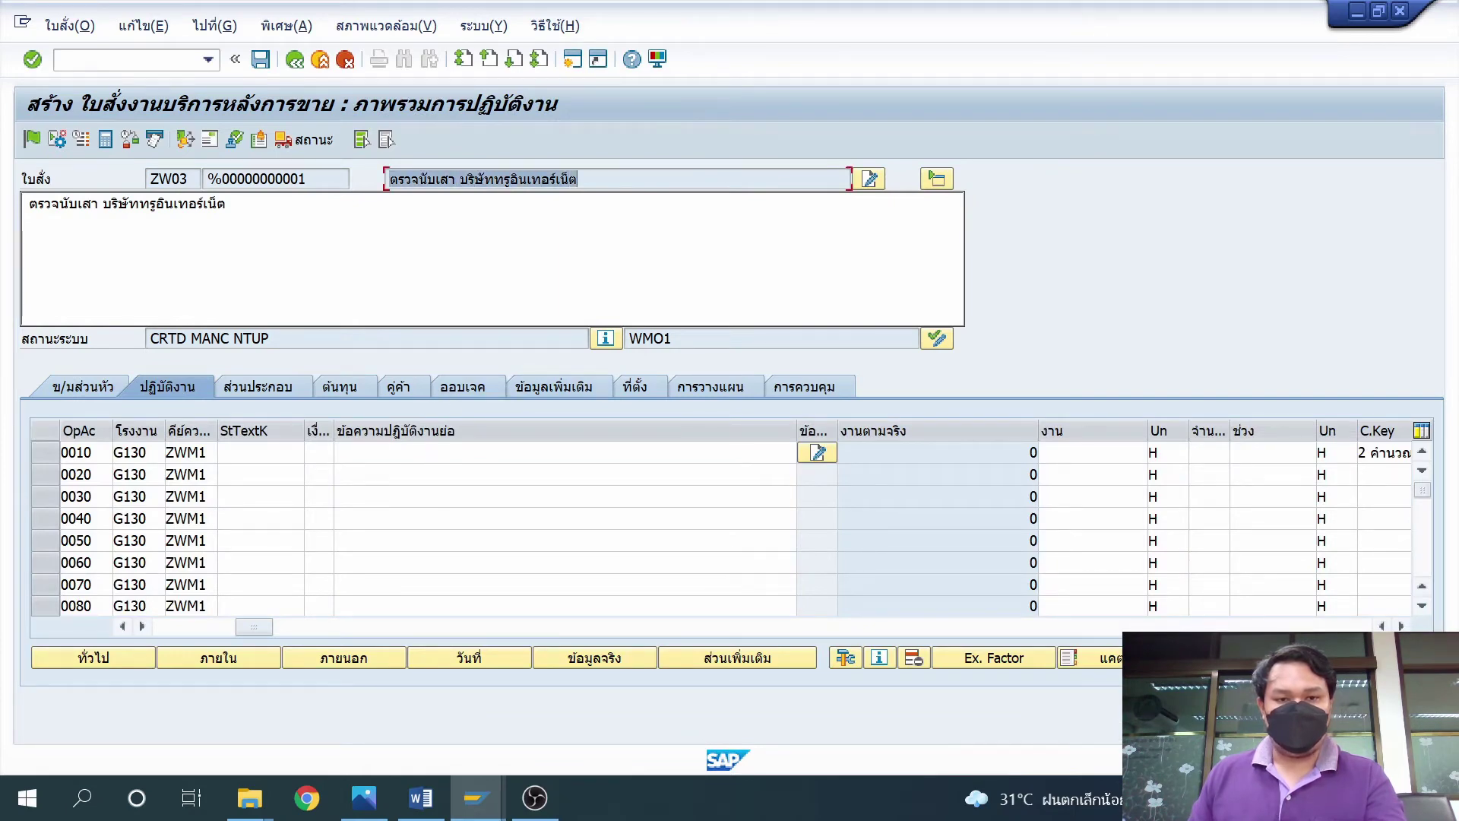
left_click(577, 180)
left_click(562, 452)
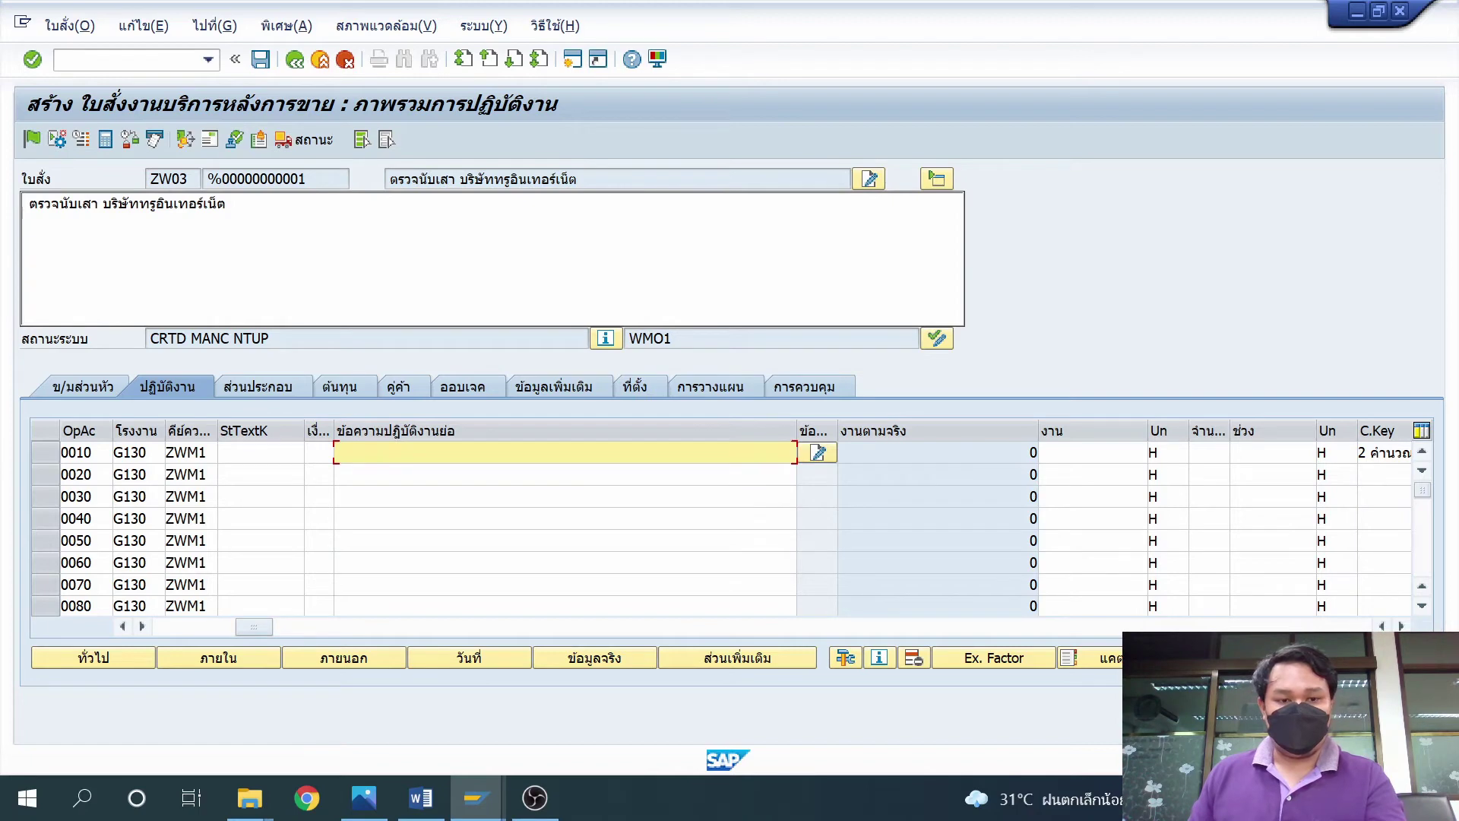
key("ctrl+v")
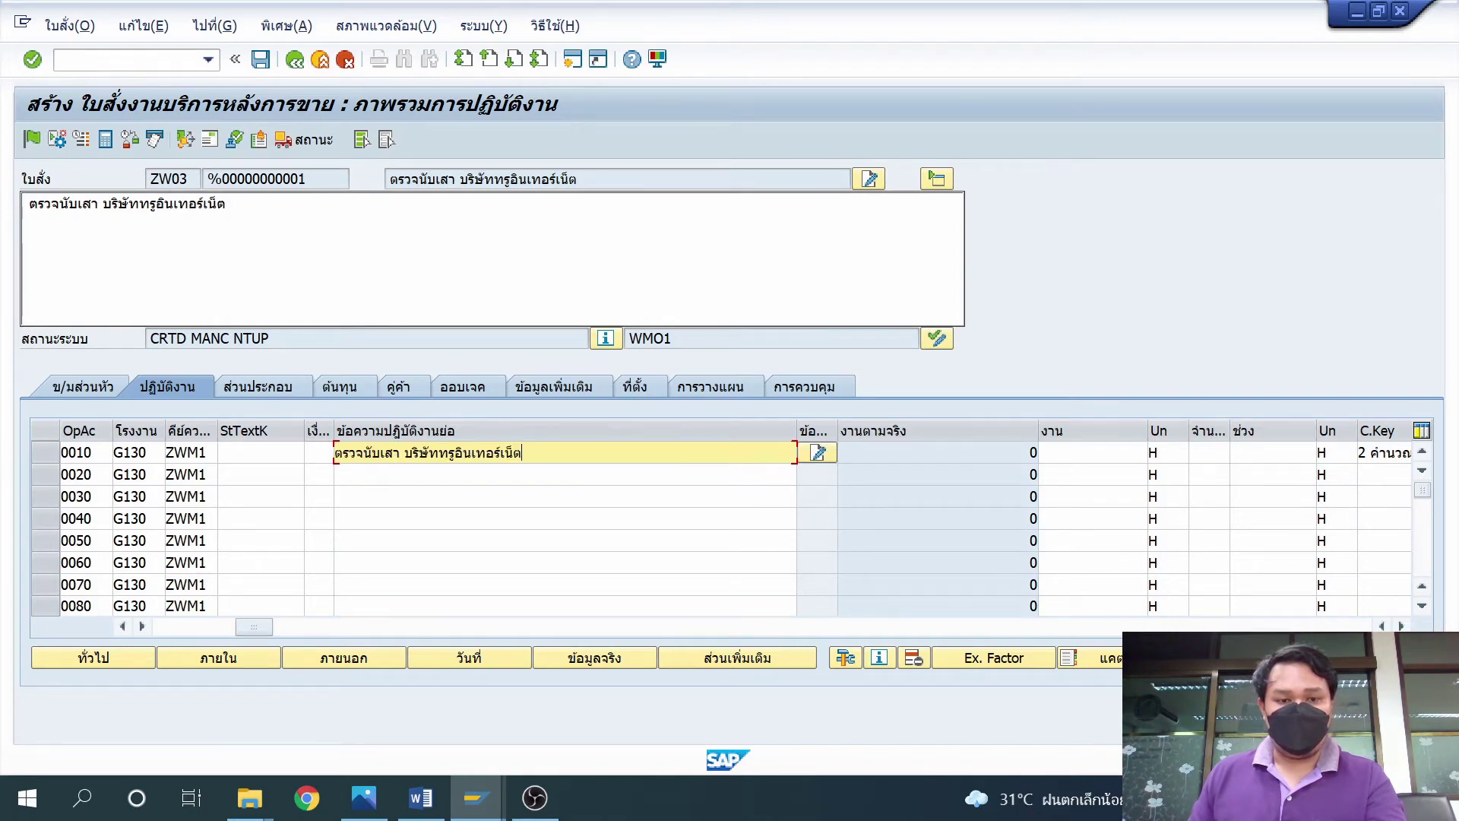
Step: Set the planned work of operation 0010 to 49 H and its number of persons to 1
left_click(1093, 452)
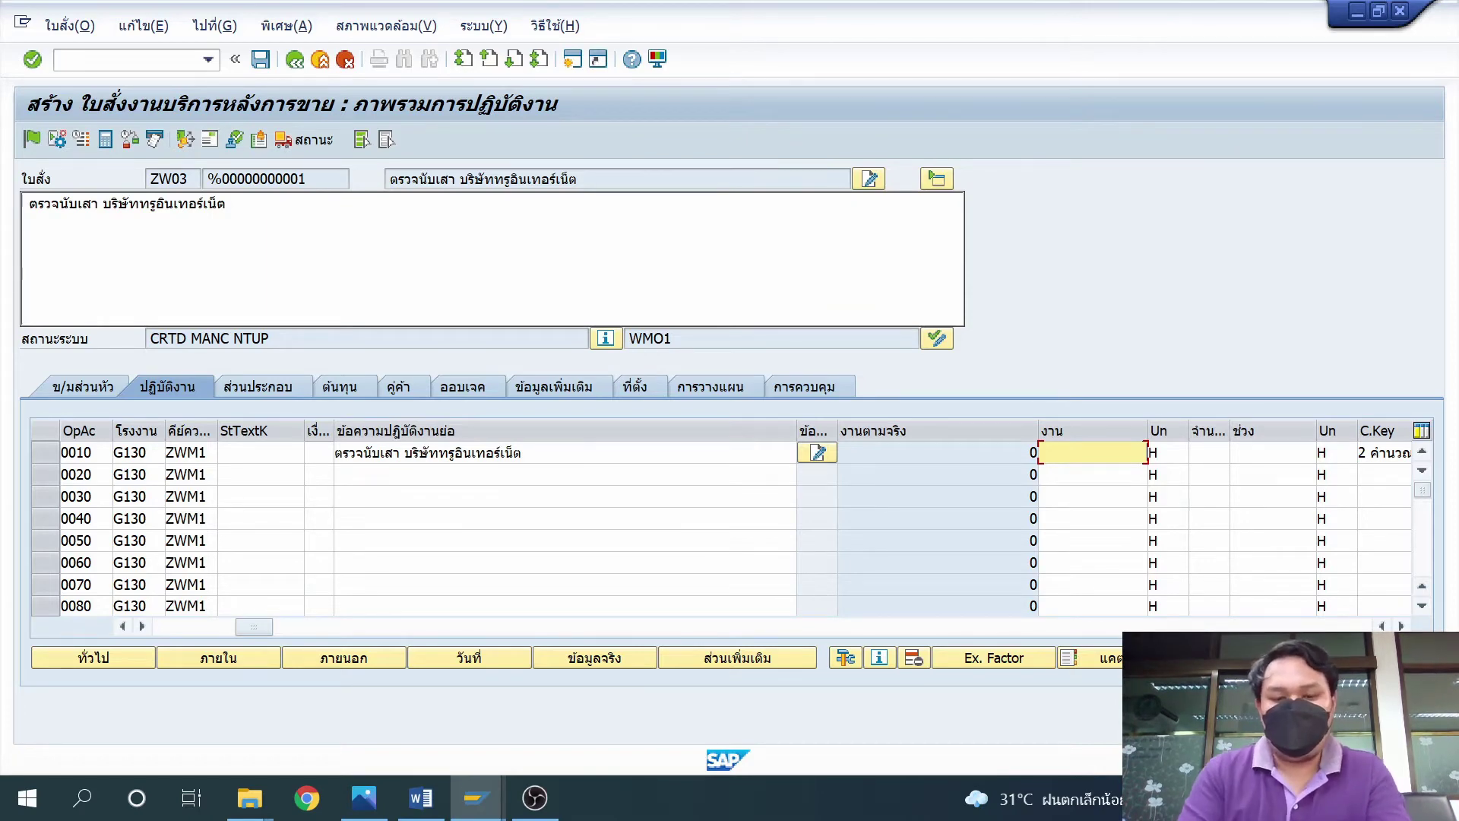
type("49")
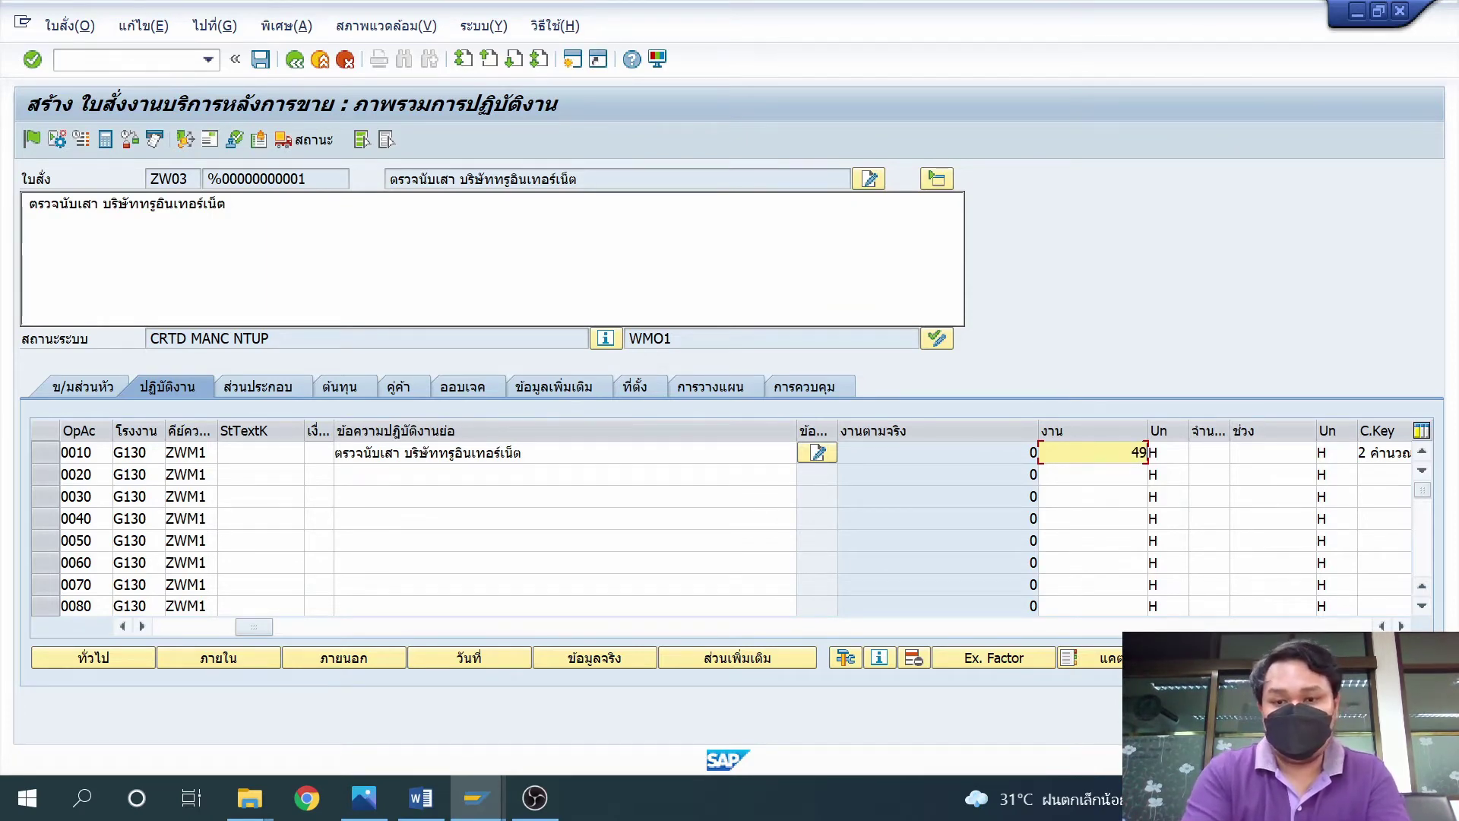
left_click(1105, 472)
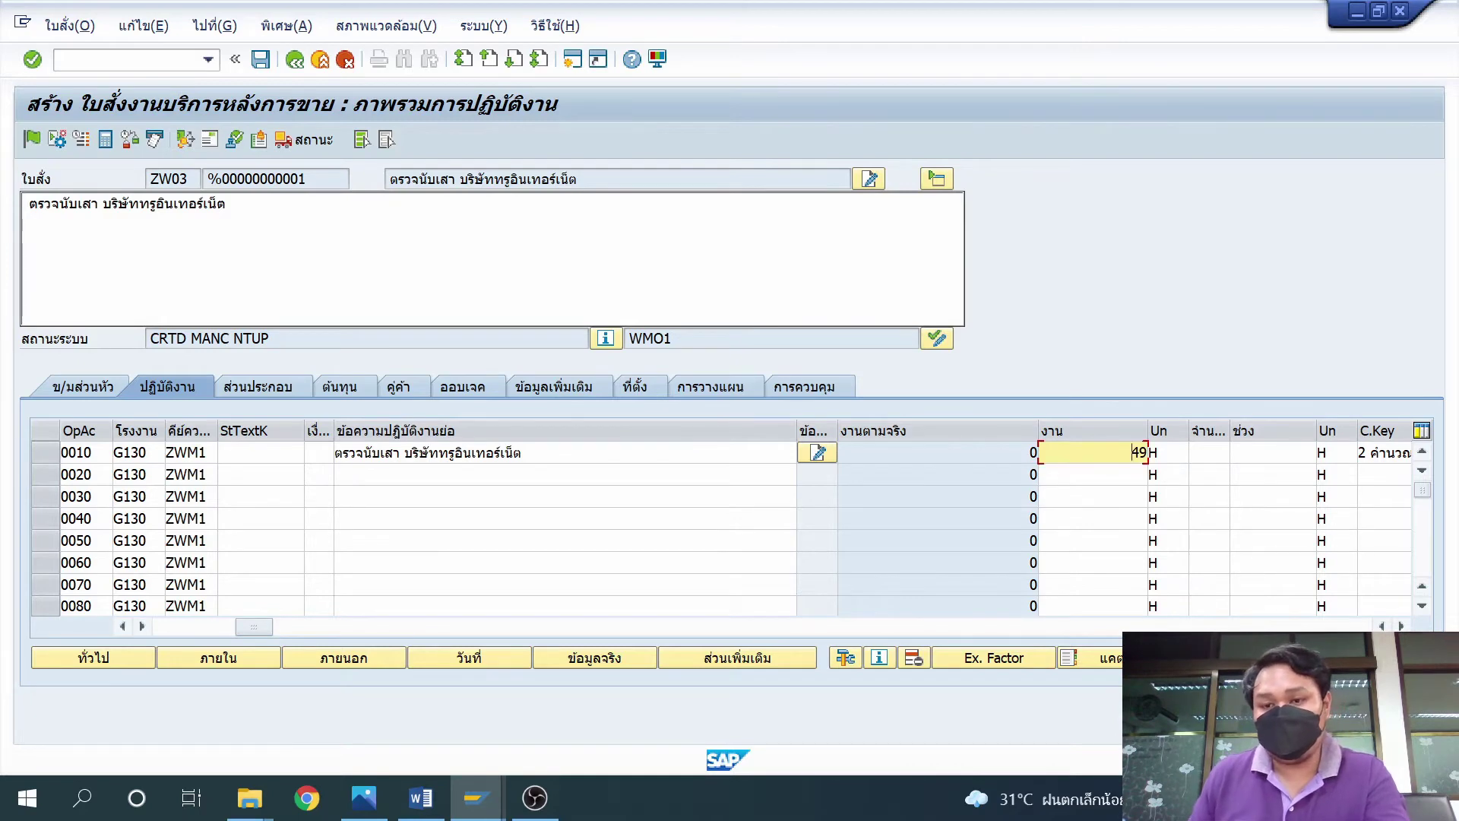
left_click(1210, 453)
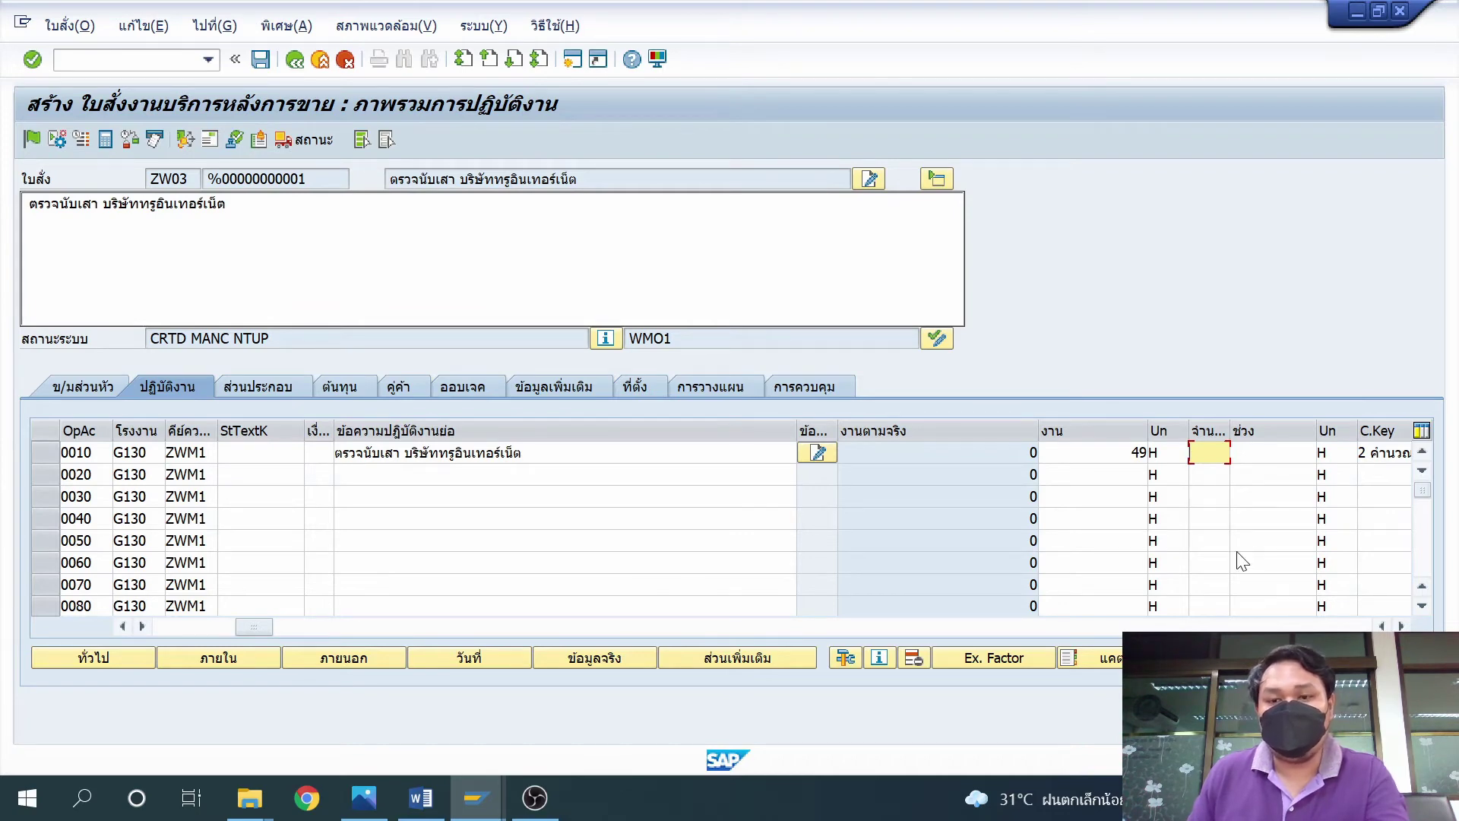
type("1")
Step: Copy operation 0010's work value into its duration so that it is 49 H
left_click(1401, 626)
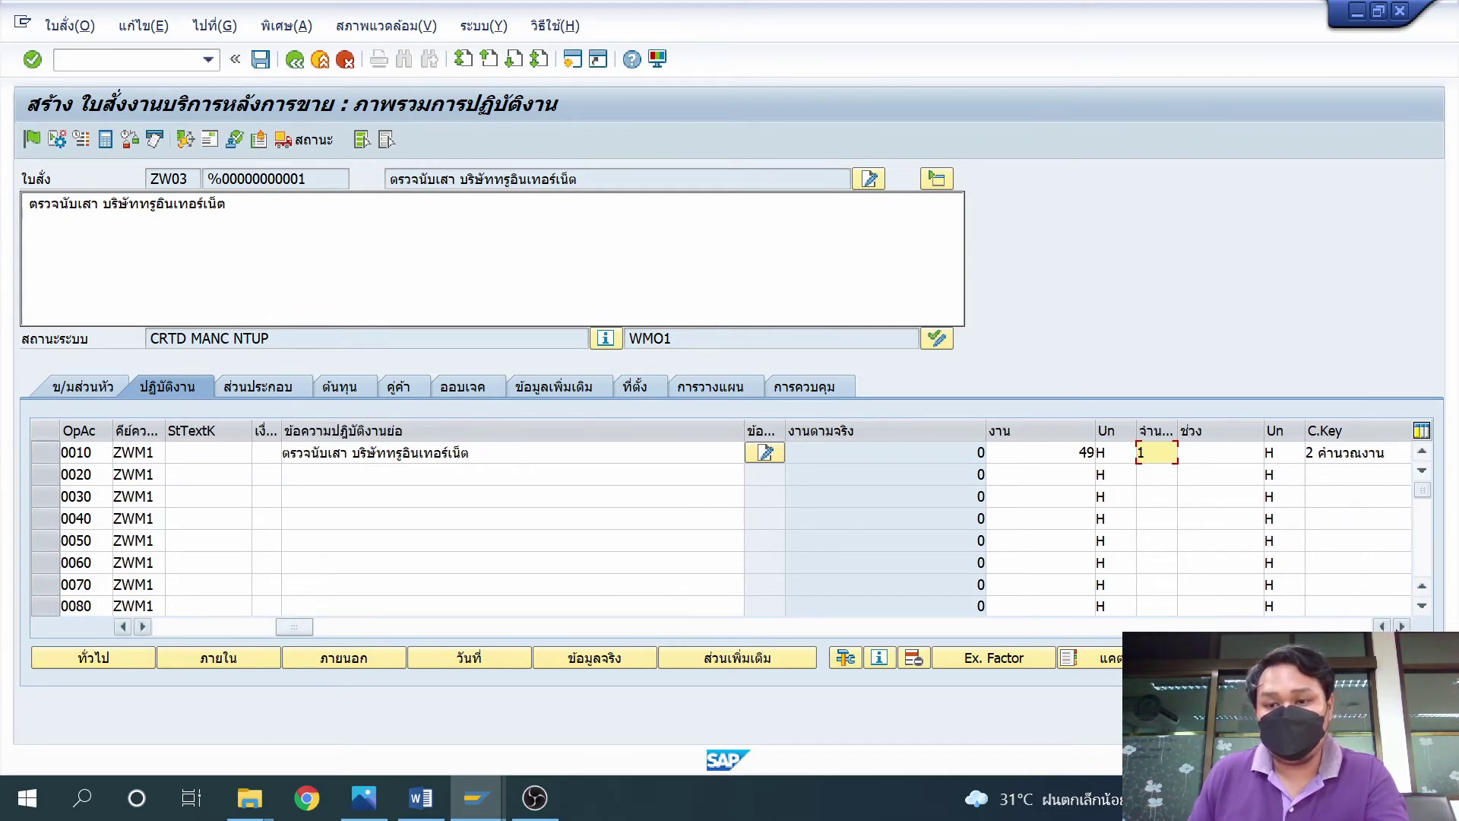
left_click(1401, 626)
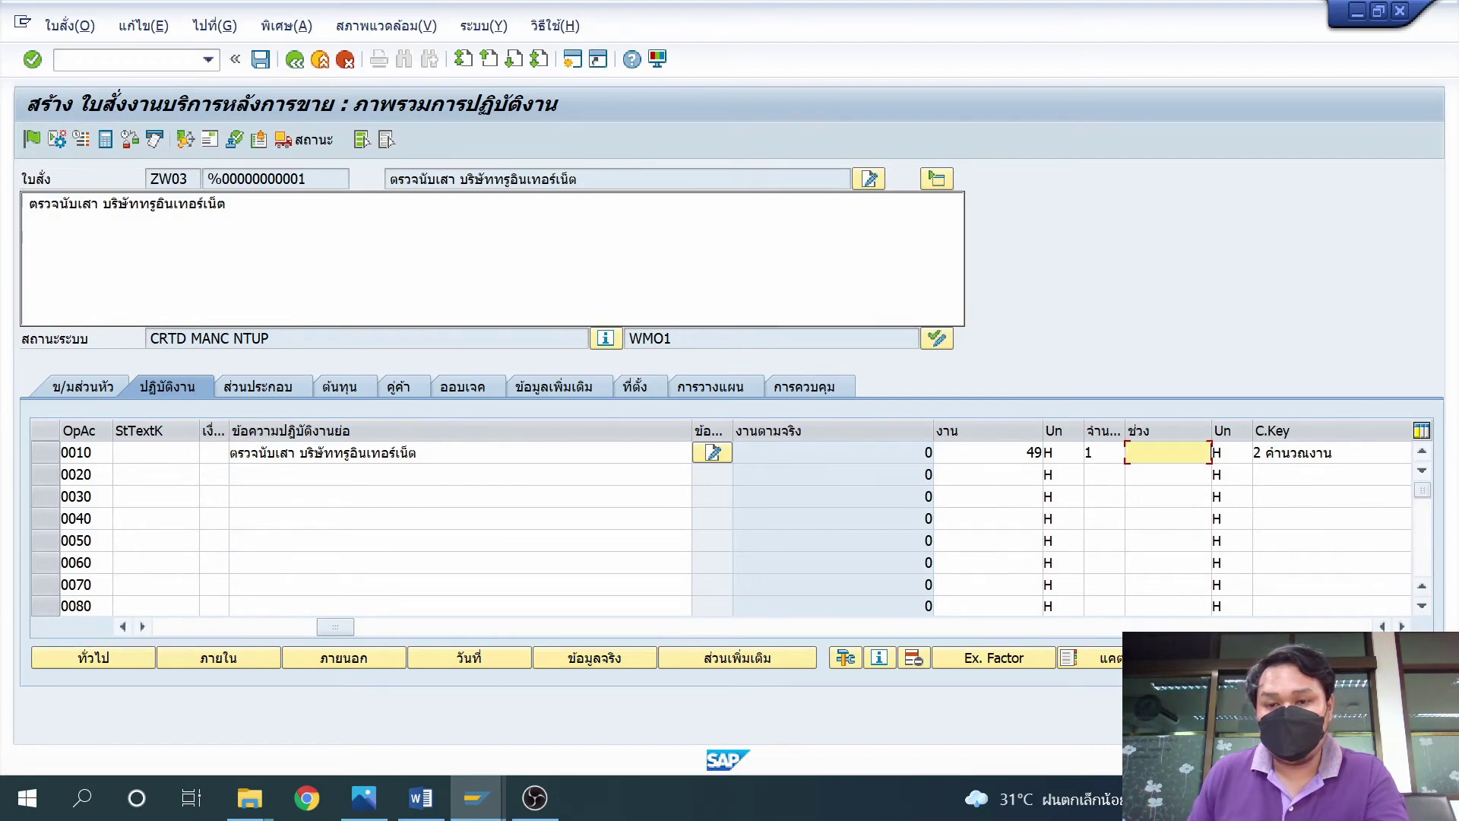
left_click(1031, 452)
left_click_drag(1031, 452, 1042, 452)
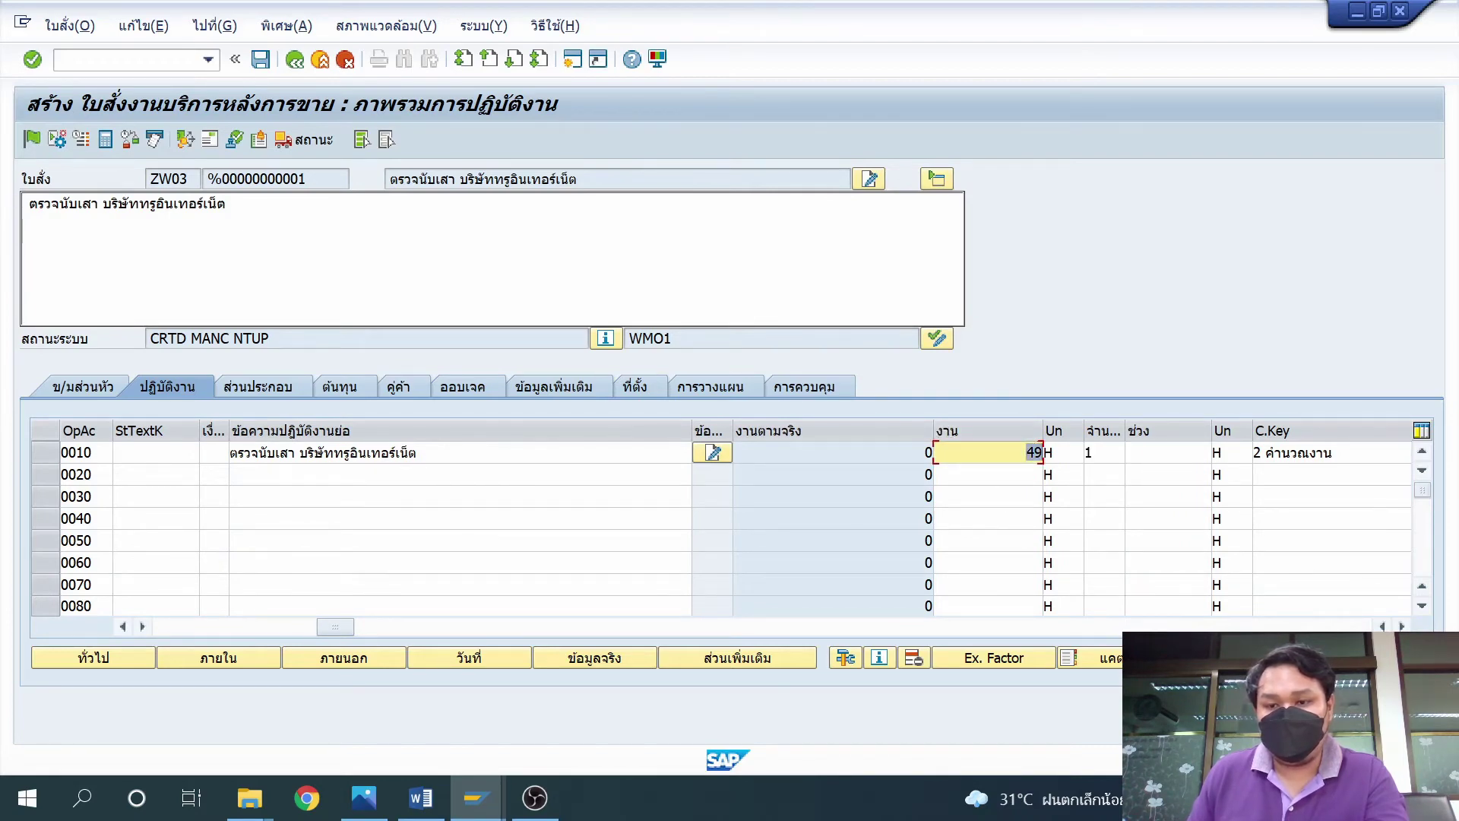
key("ctrl+c")
left_click(1170, 452)
key("ctrl+v")
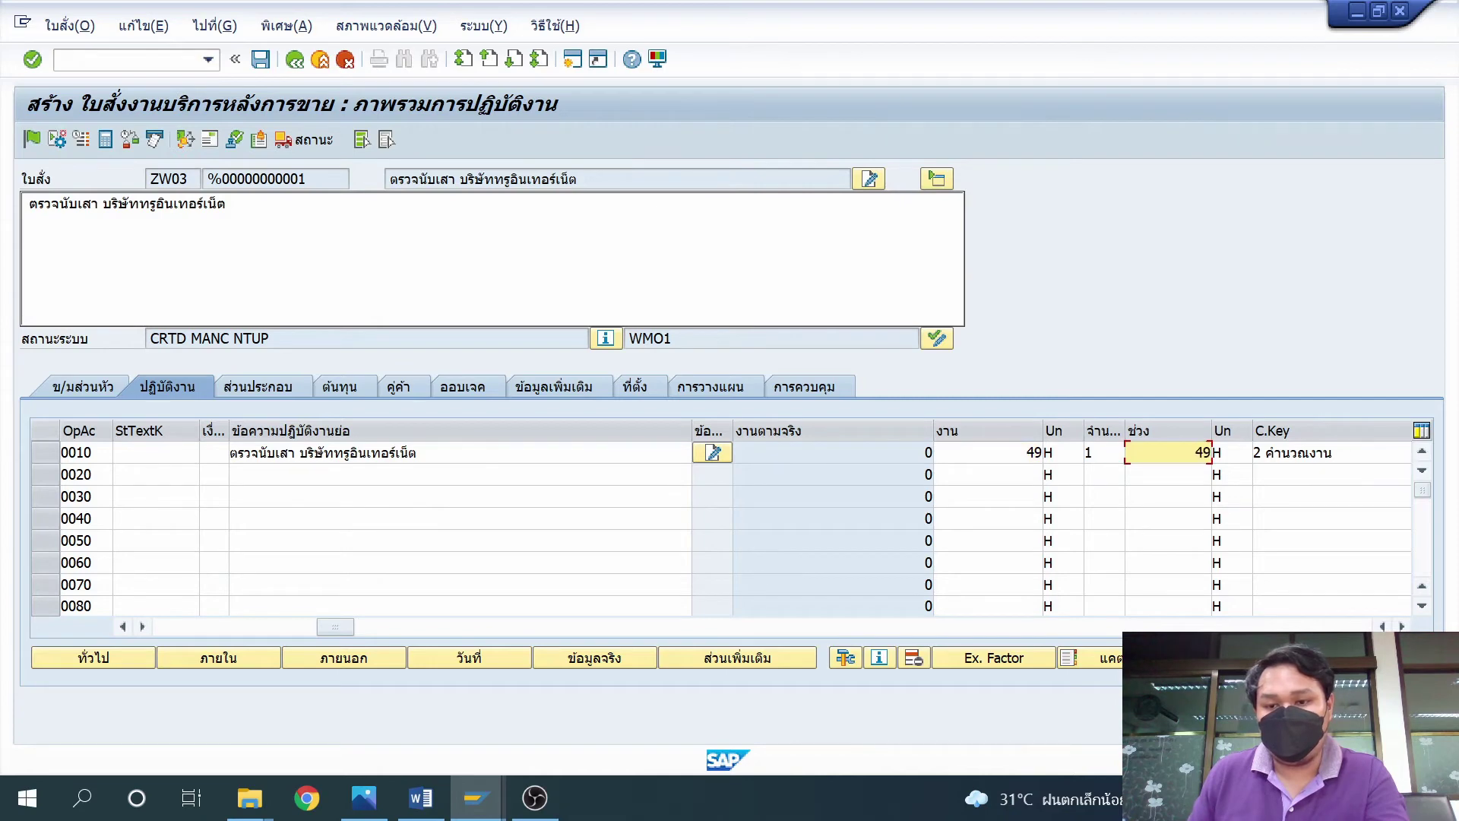
Step: Set the activity type of operation 0010 to LT6NOM (พชง.6-ปกติ) from the list of activity types
left_click(142, 626)
left_click(142, 626)
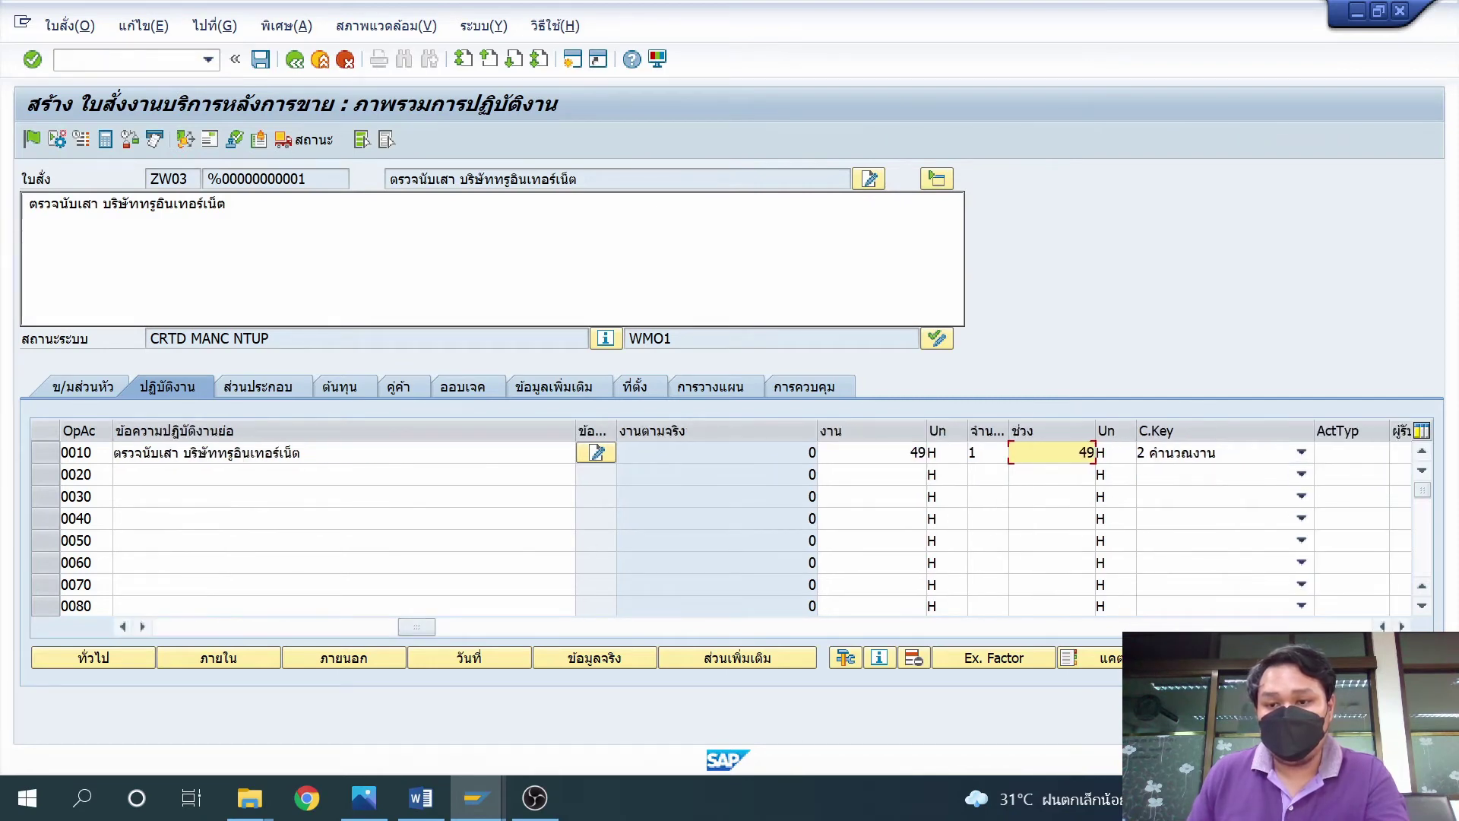
left_click(1368, 453)
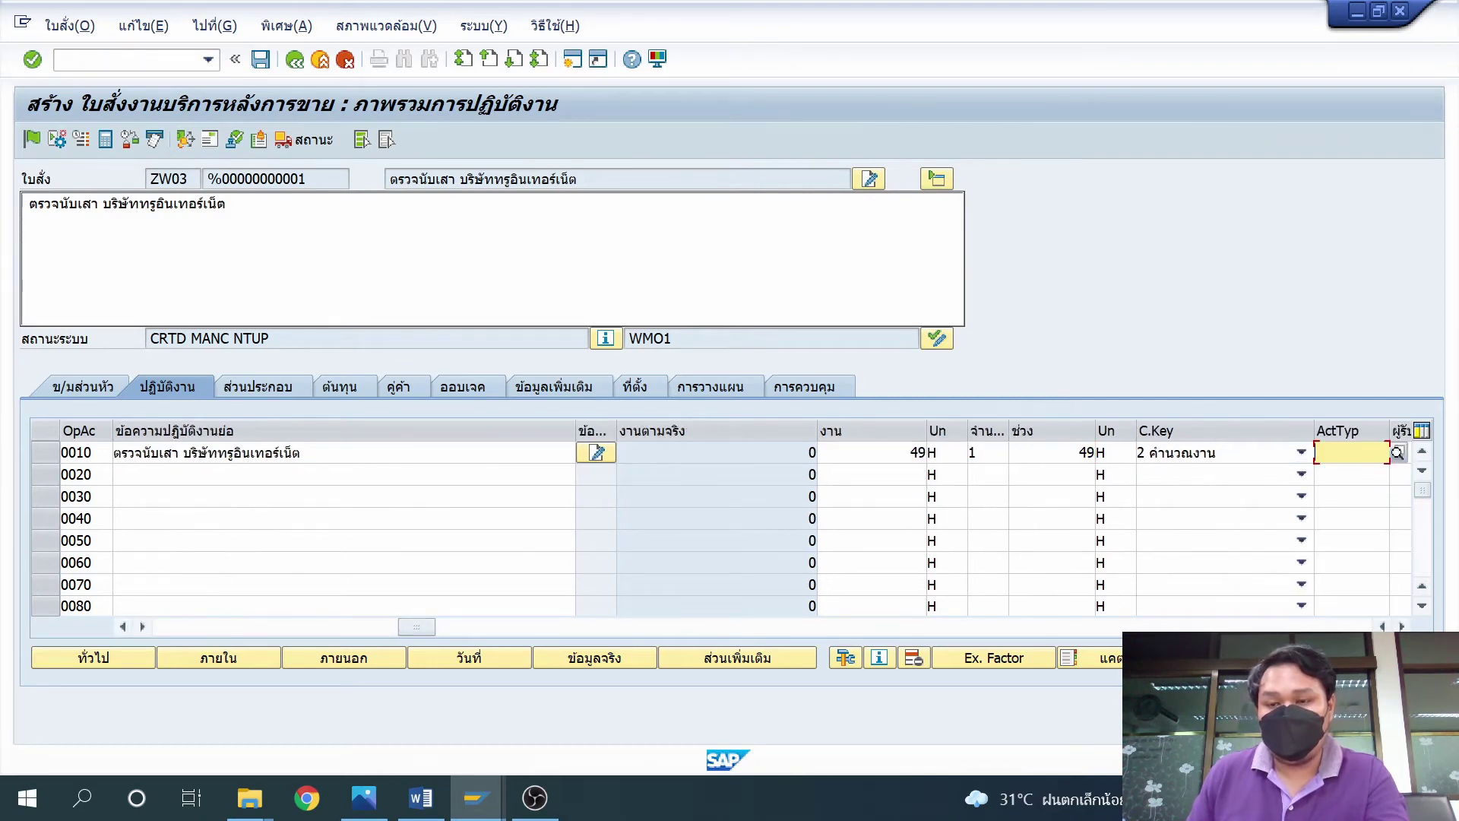
left_click(1397, 453)
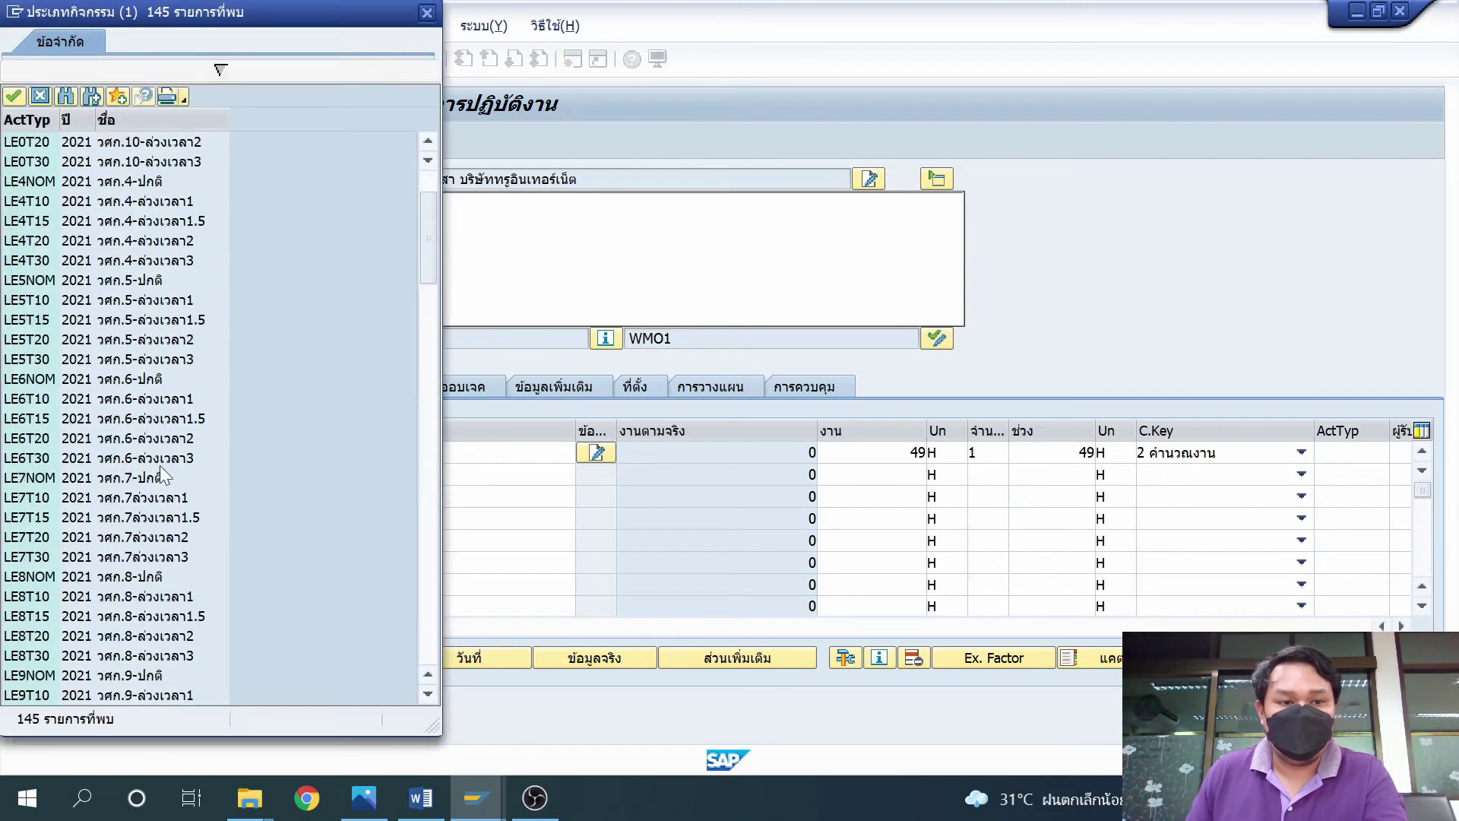
scroll(197, 474, "down", 20)
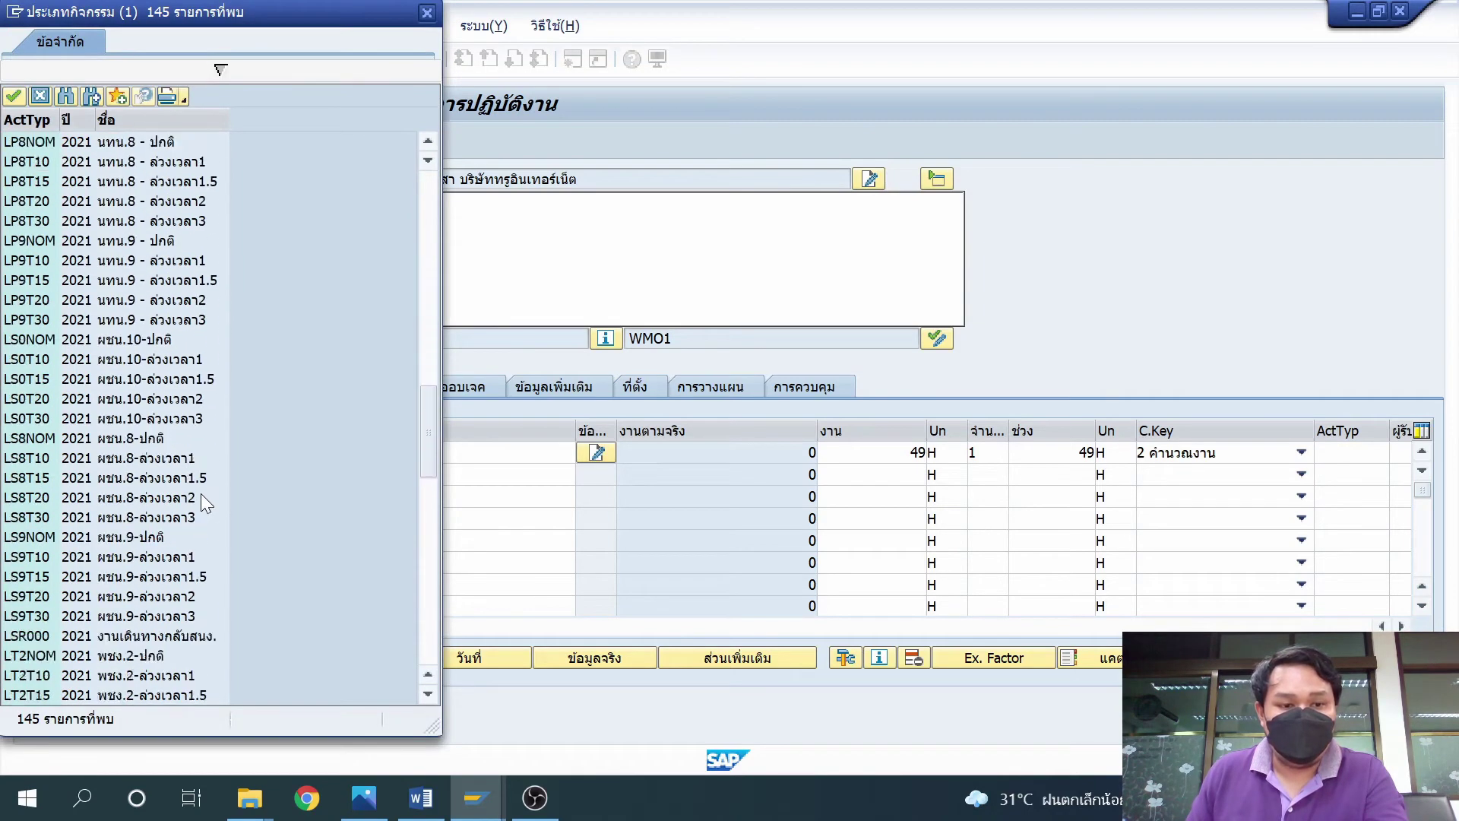
scroll(200, 494, "down", 9)
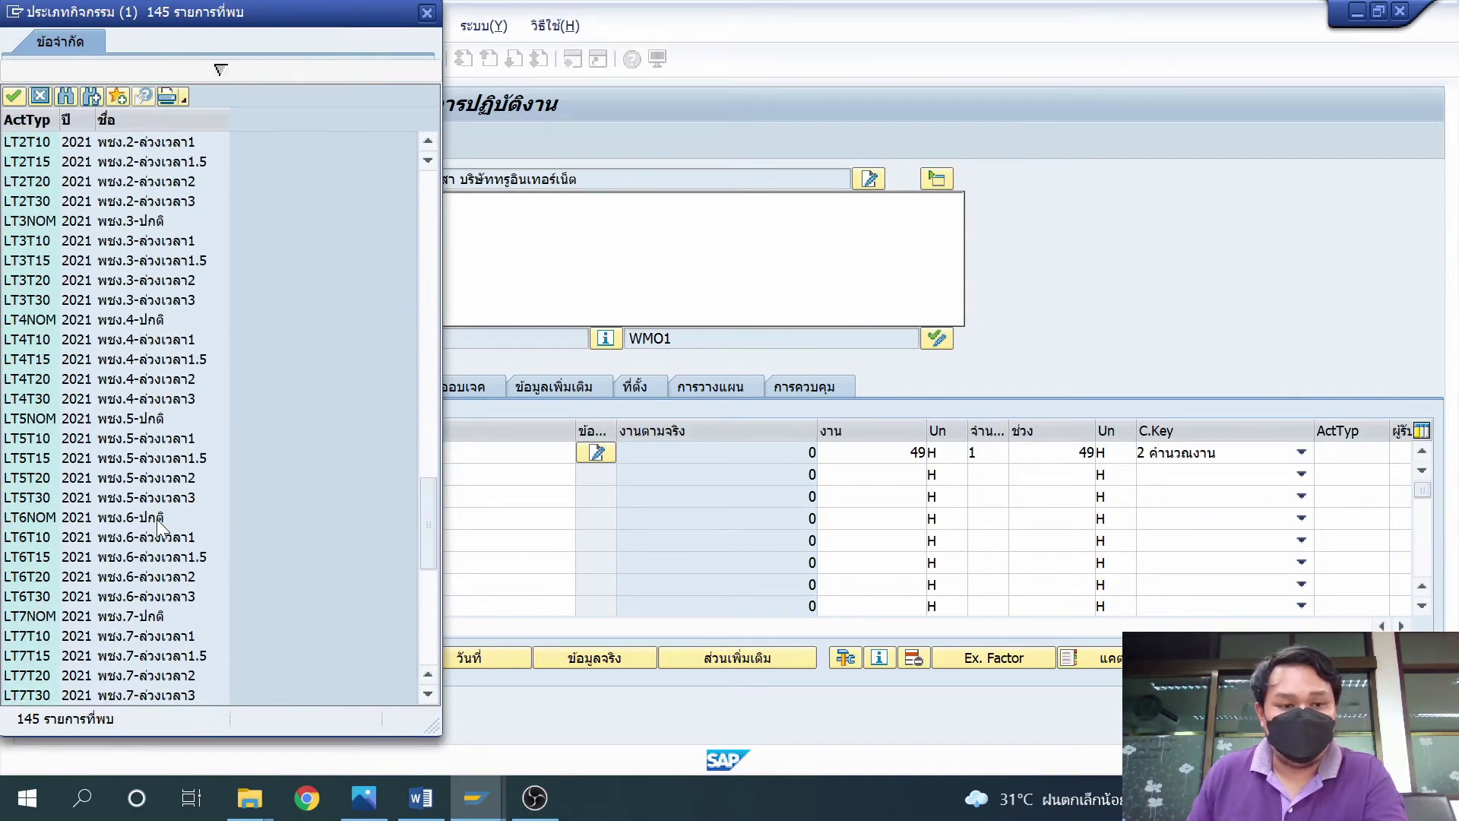
left_click(158, 520)
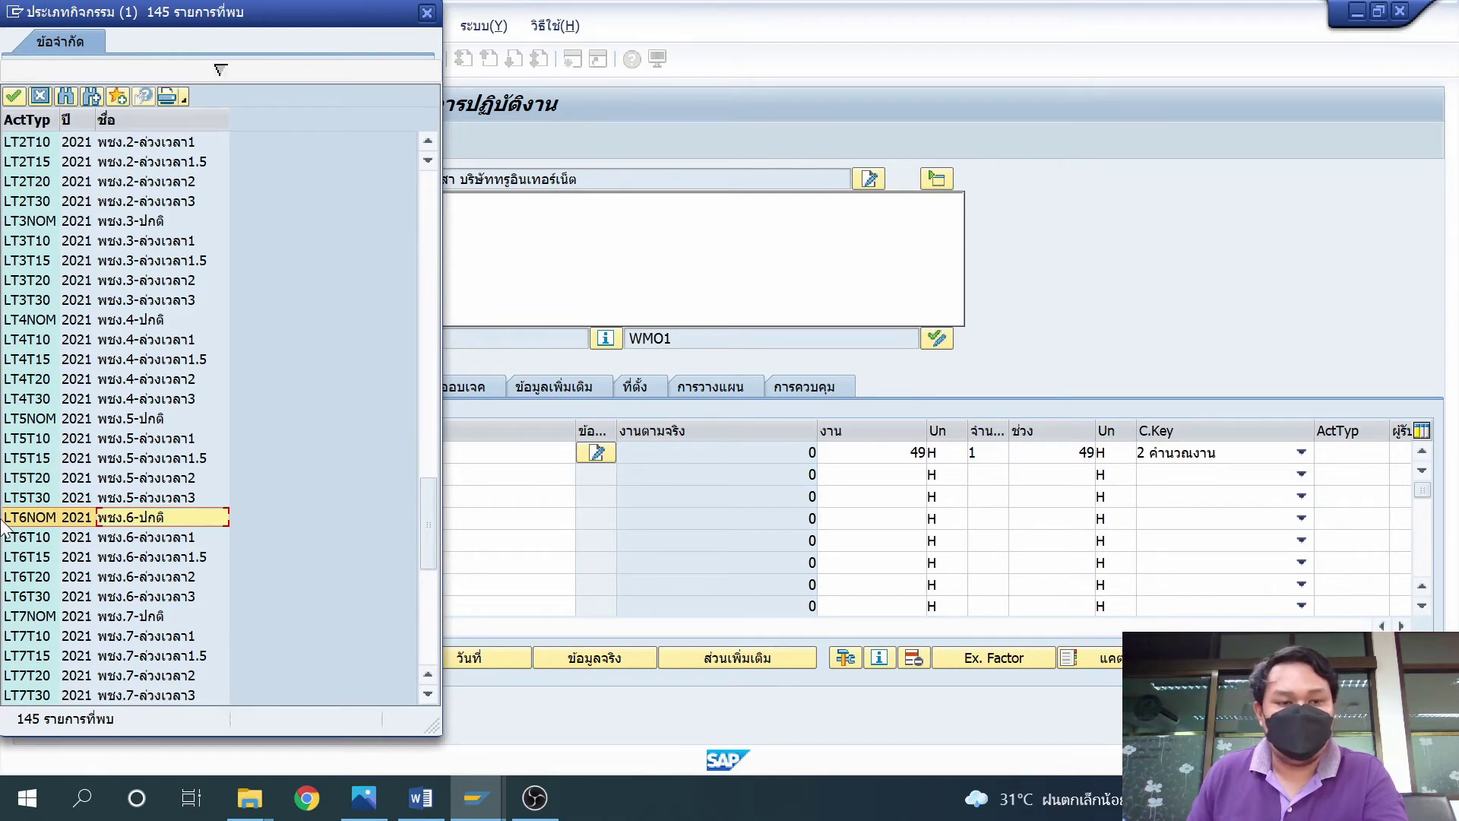
left_click(153, 419)
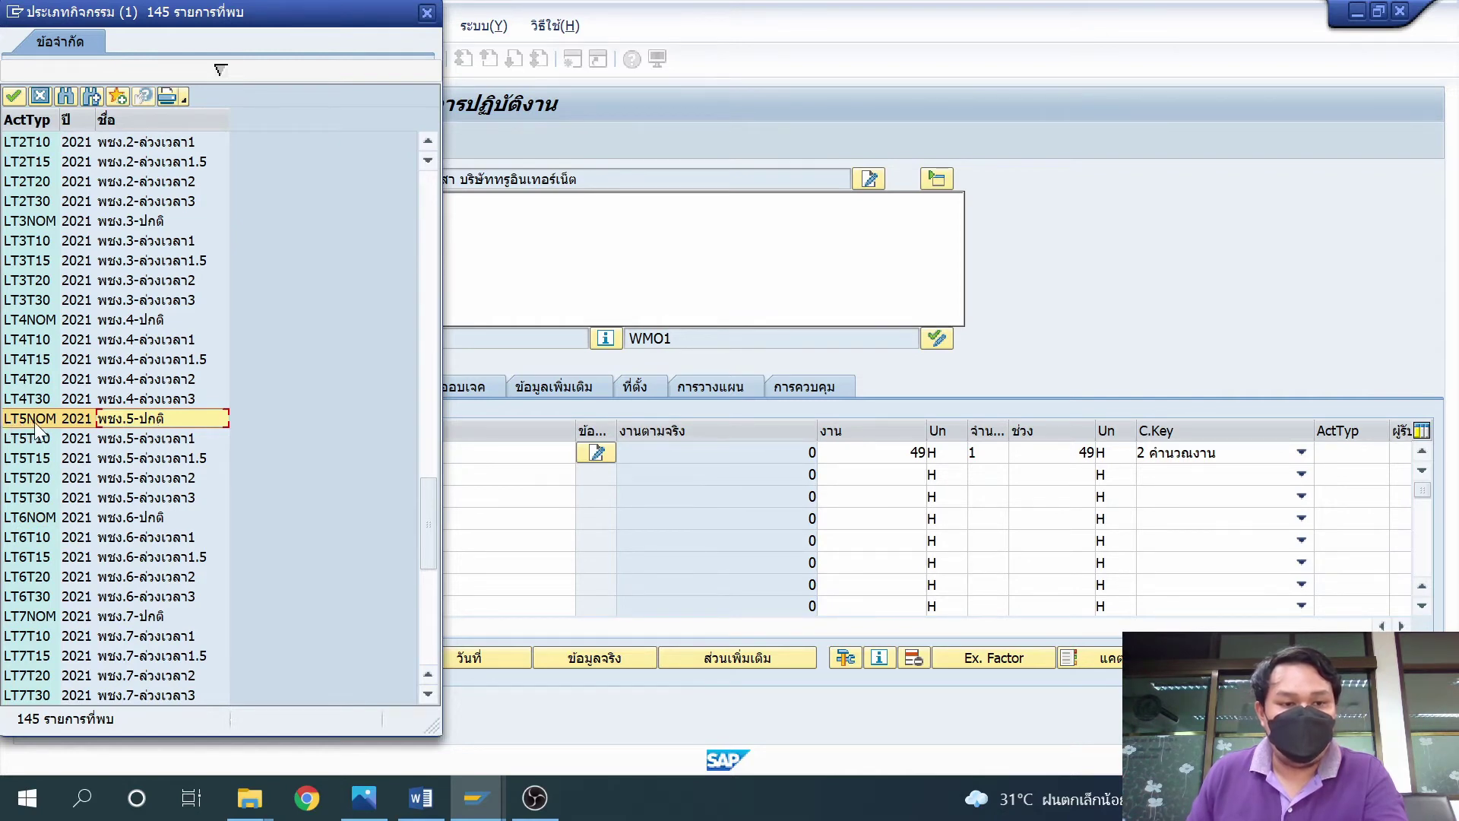
left_click(159, 520)
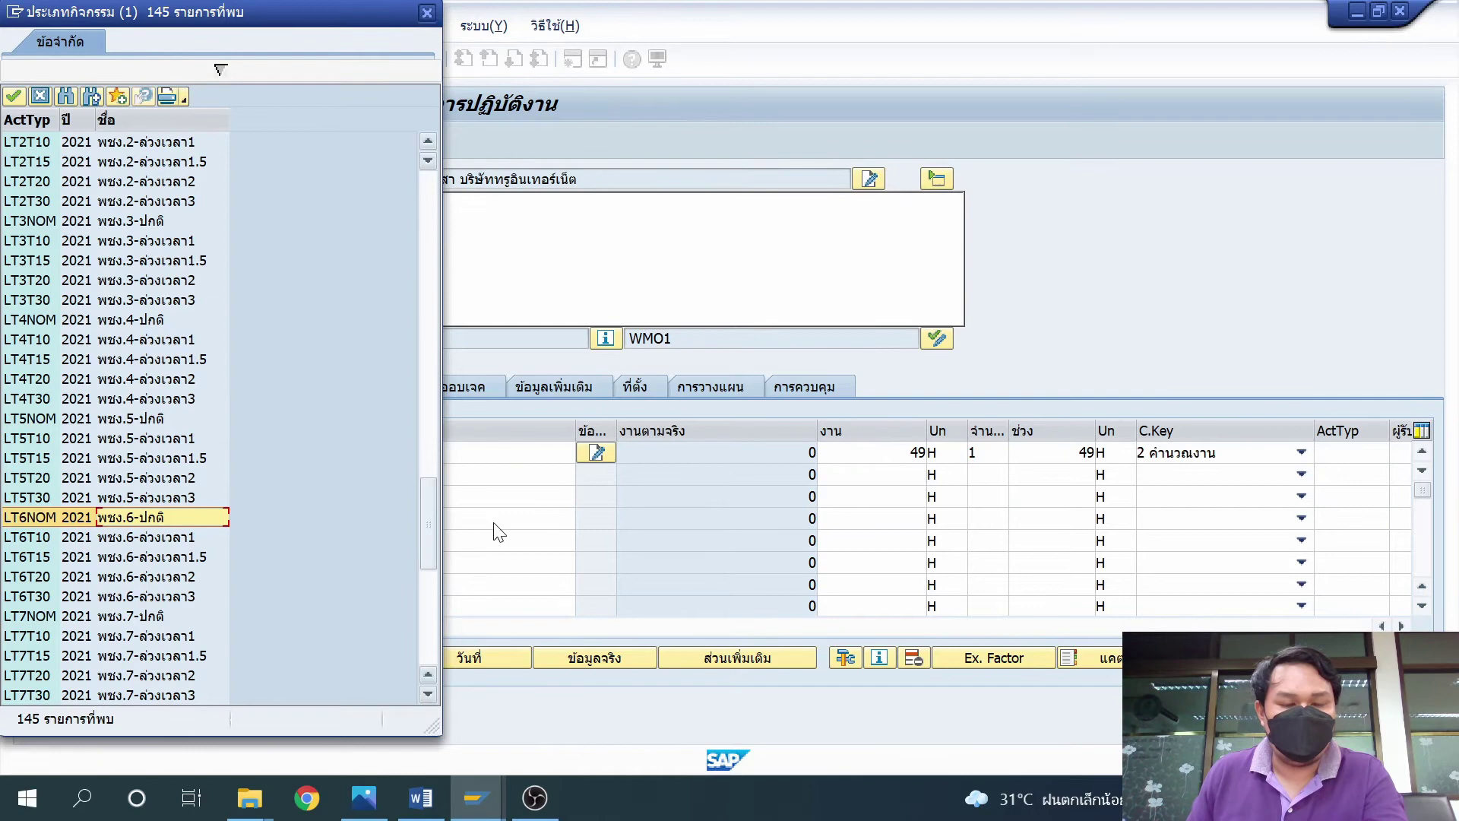
double_click(170, 518)
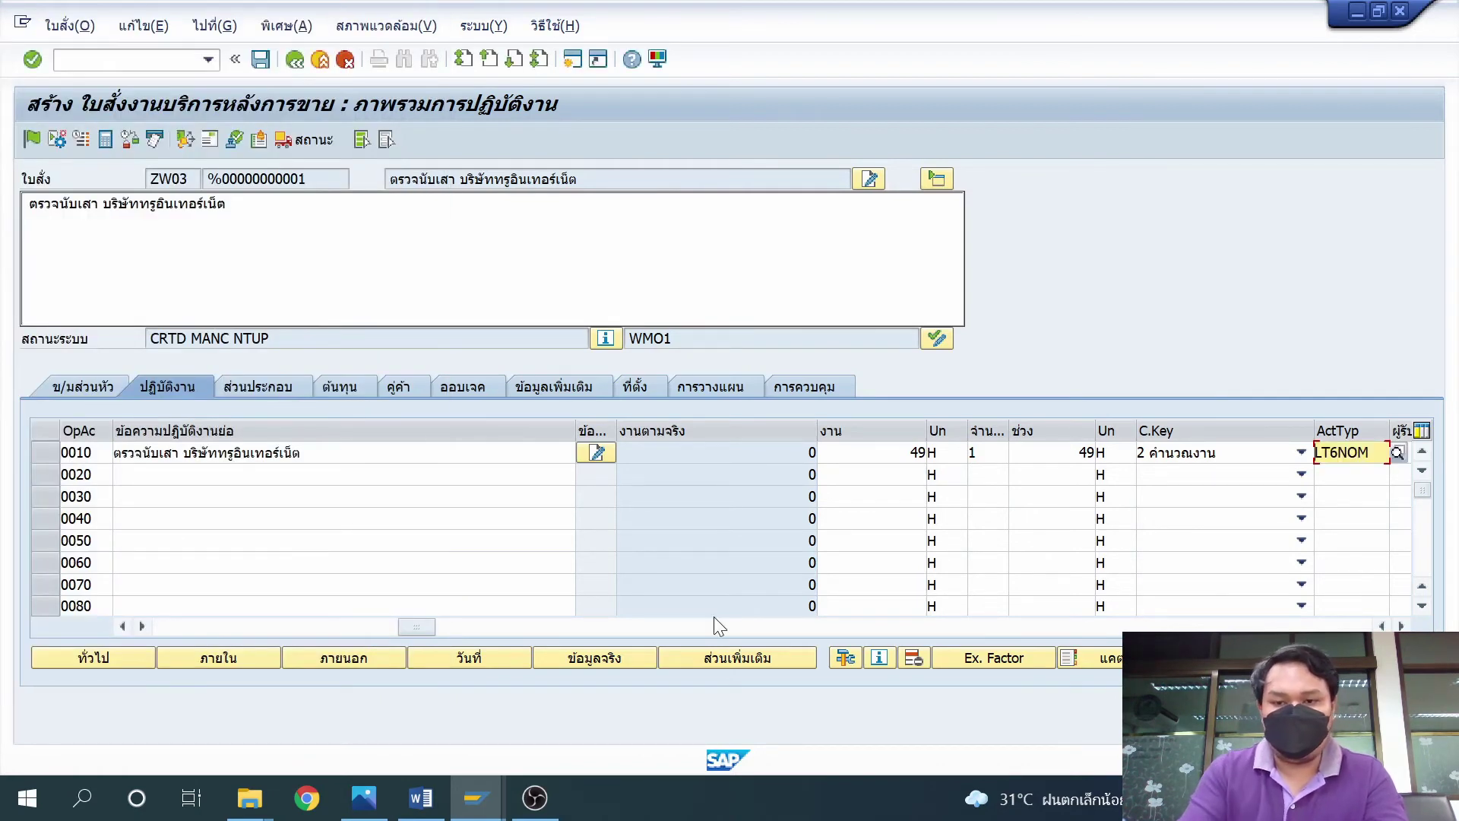
key("Return")
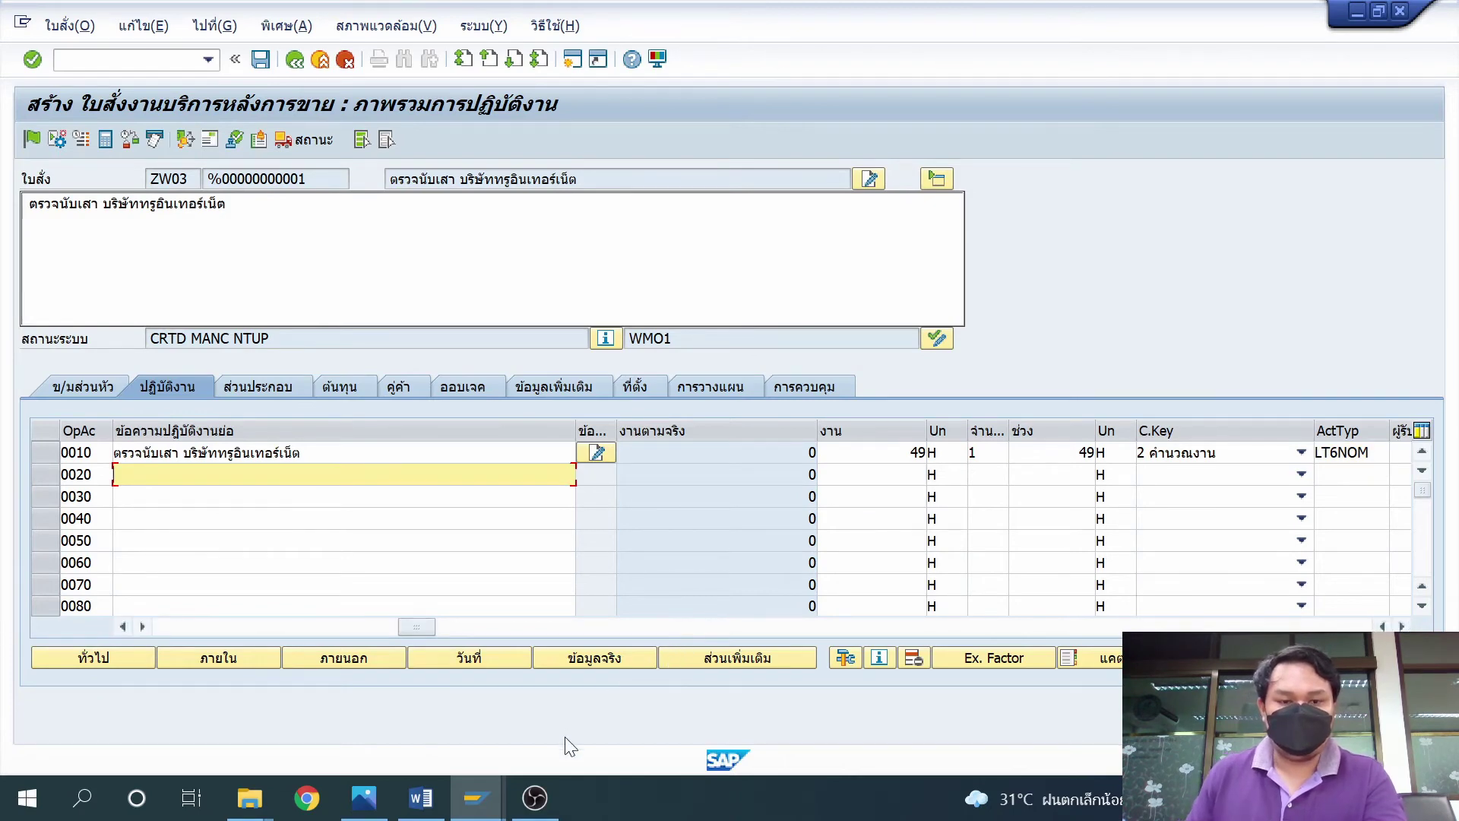
Step: Assign source structure assignment 10 (โอนรายการเข้า CTR,PSG) to the PSG line of the order's settlement rule
left_click(185, 140)
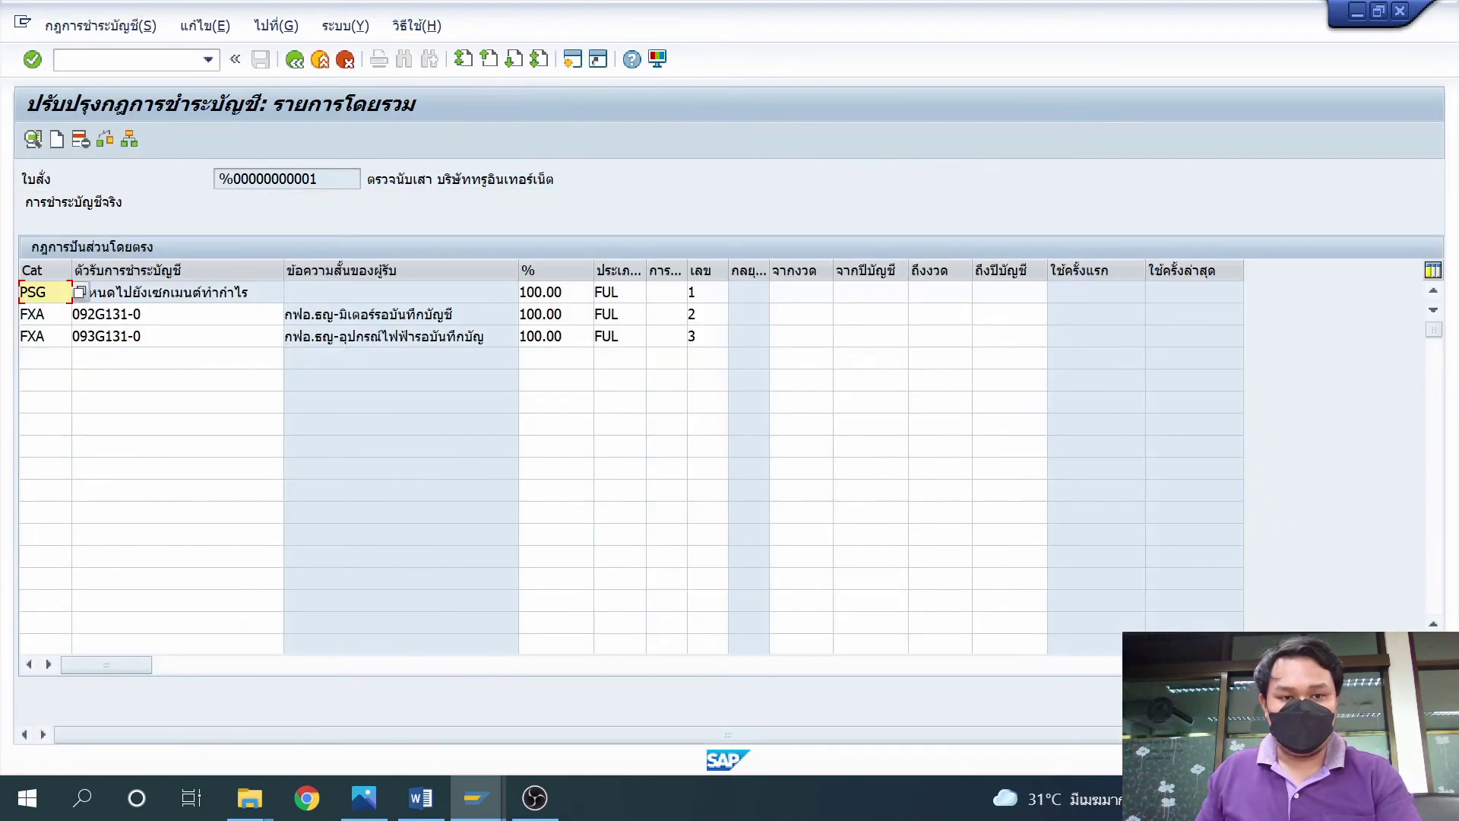
left_click(655, 295)
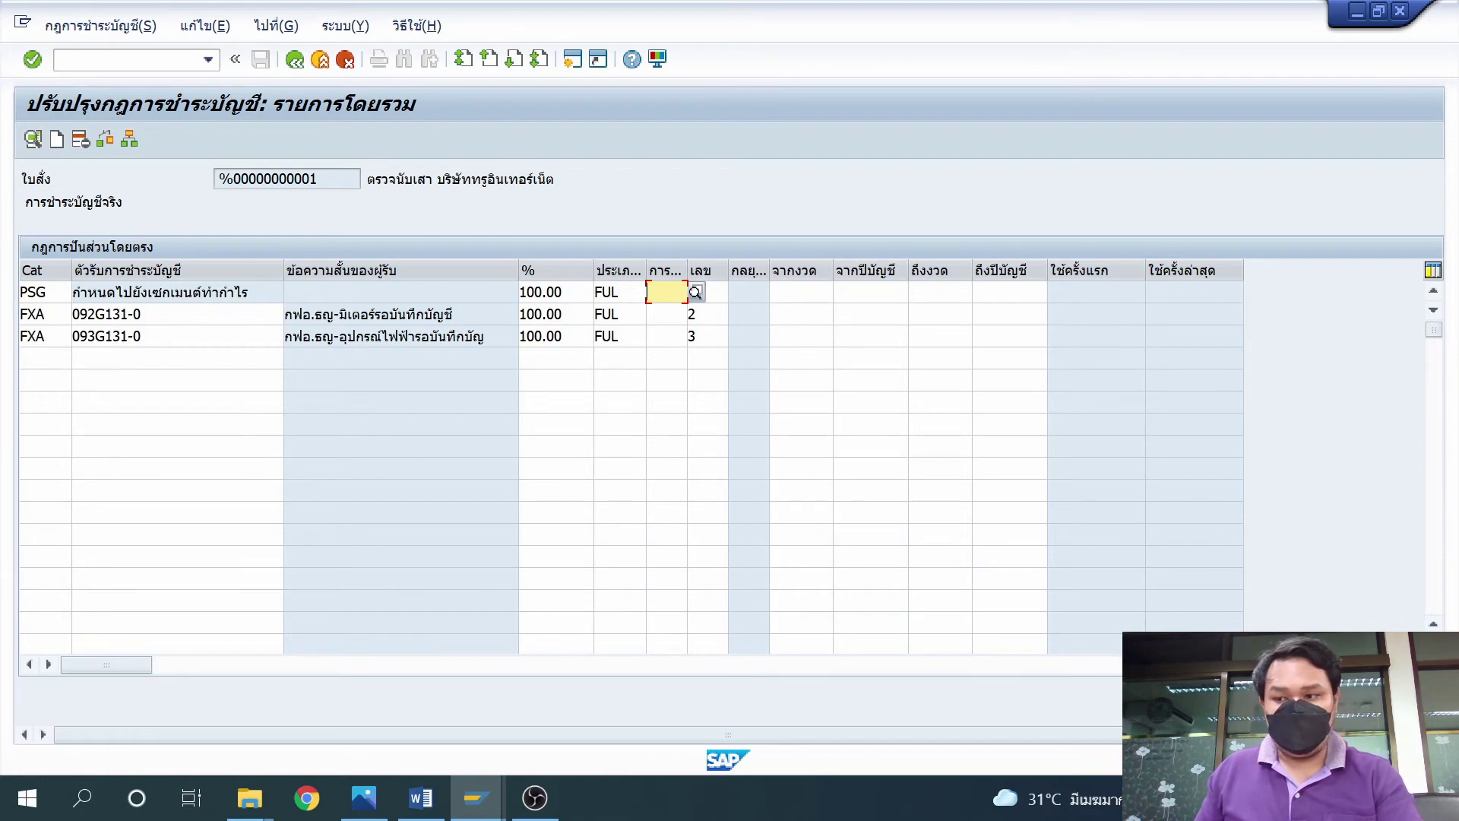
type("10")
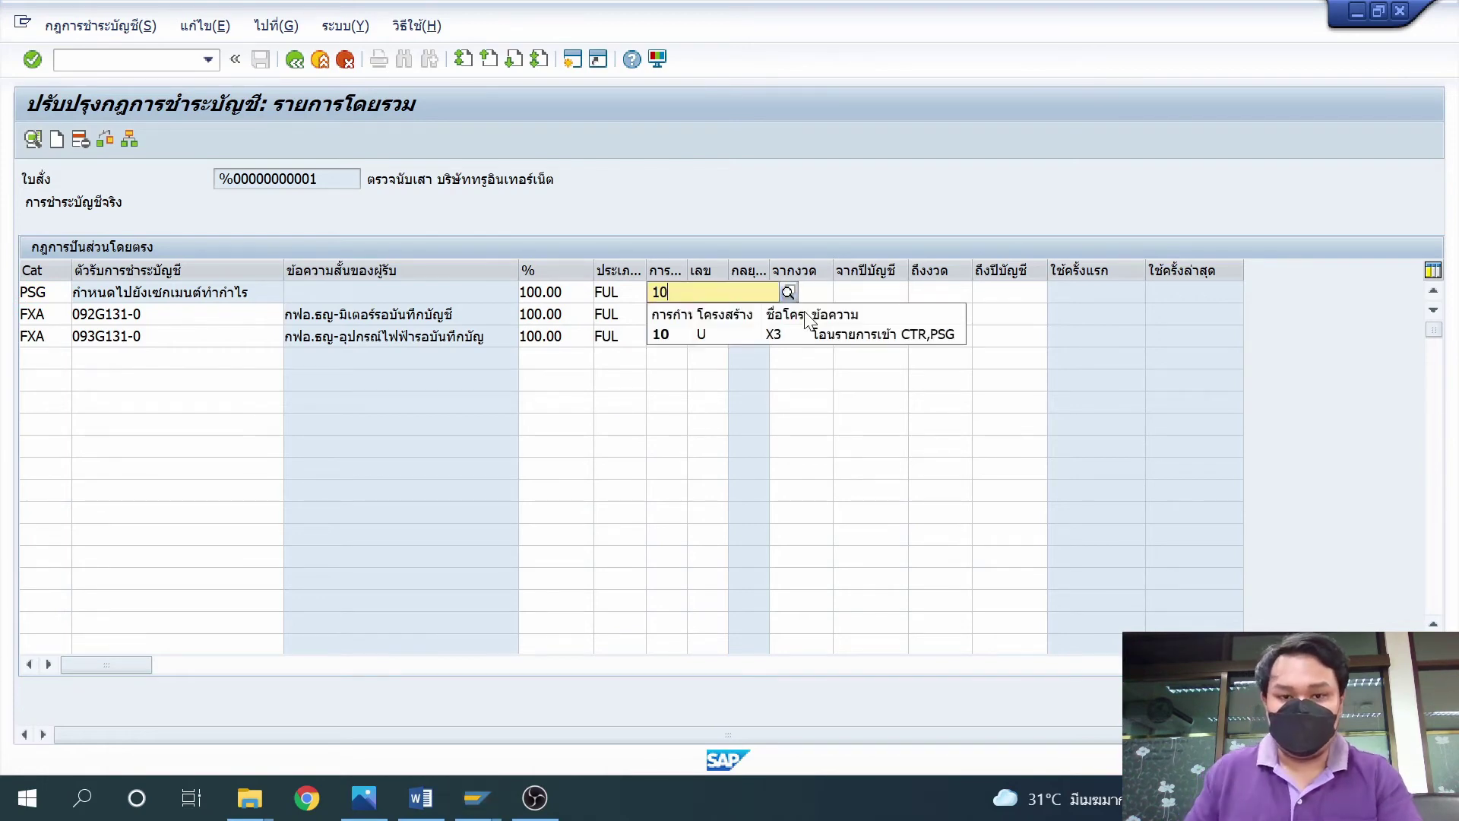
left_click(858, 341)
key("Return")
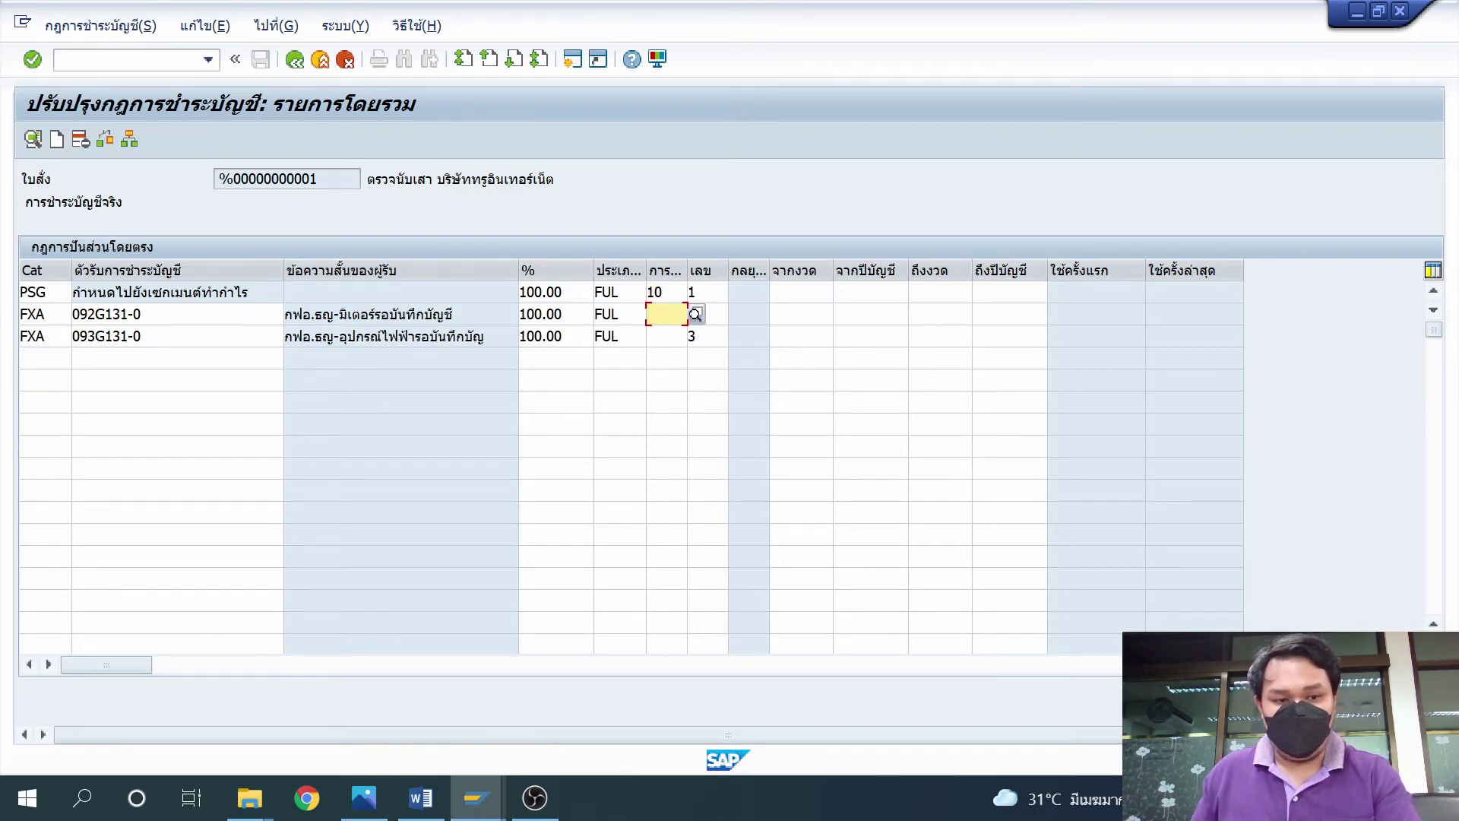
Step: Assign 20 (โอนรายการเข้า FXA (มิเตอร์)) to settlement receiver 092G131-0 and return to the order's operations overview
type("20")
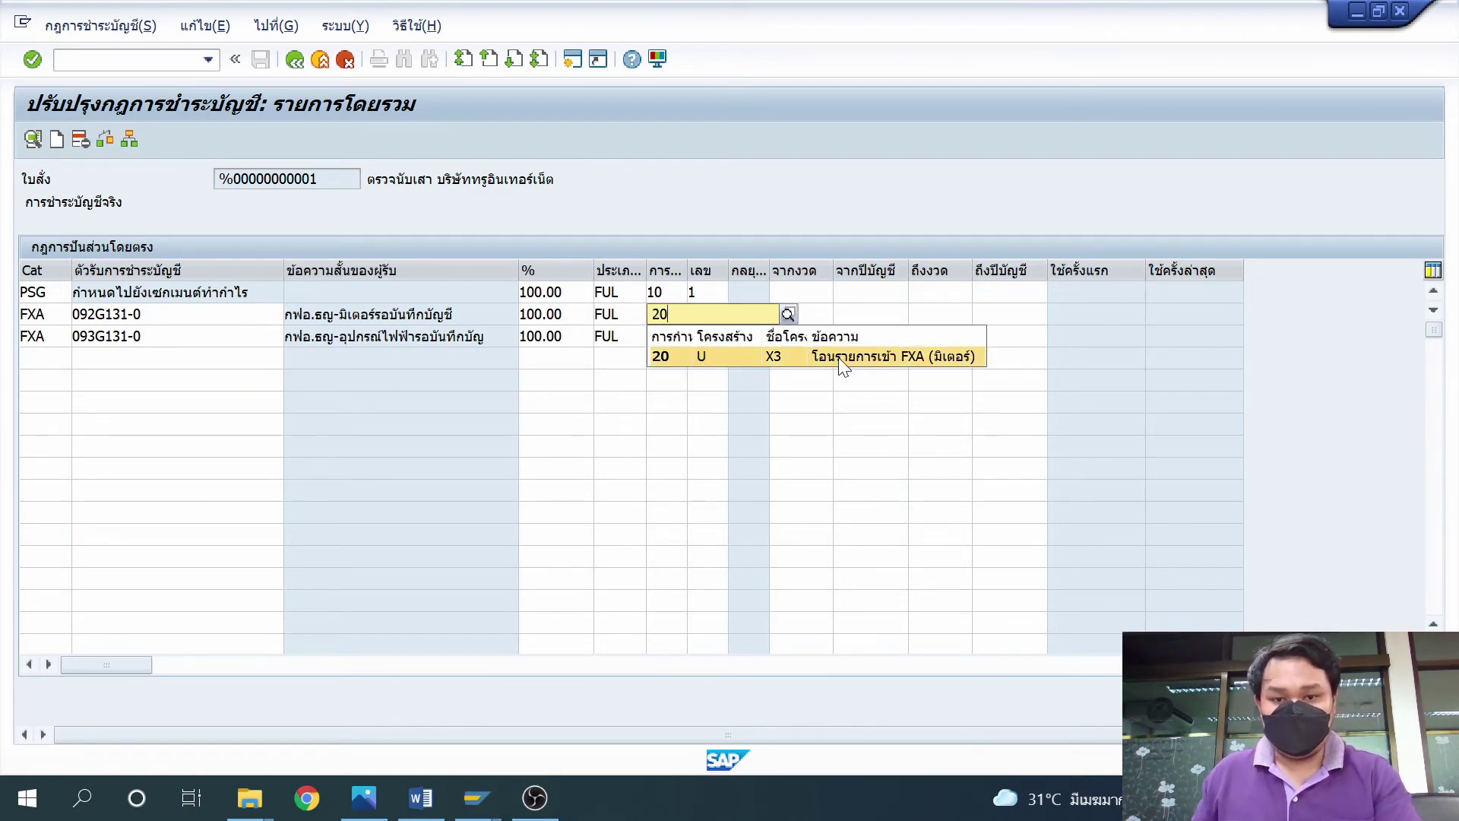
left_click(700, 354)
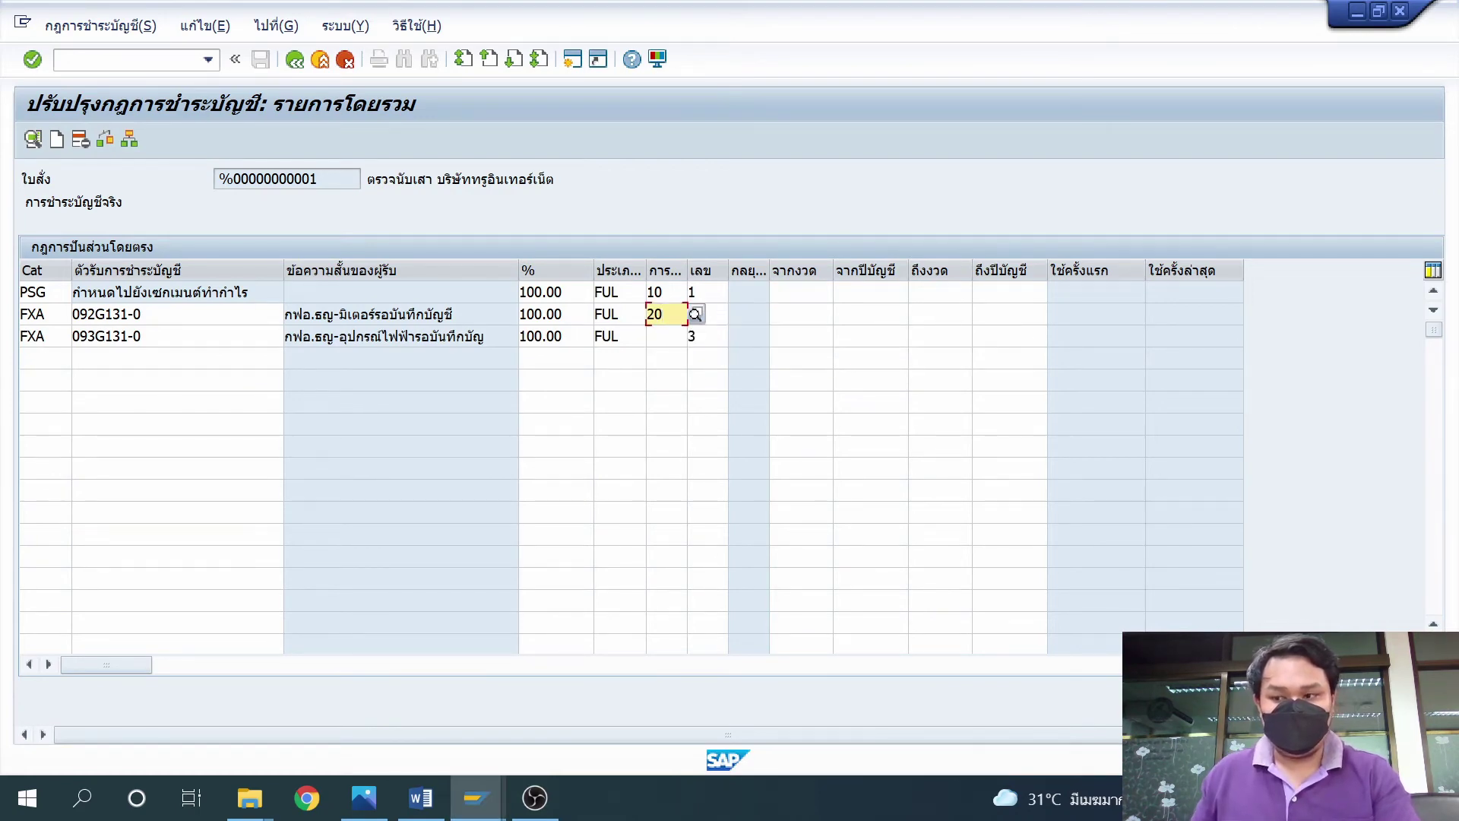
left_click(295, 60)
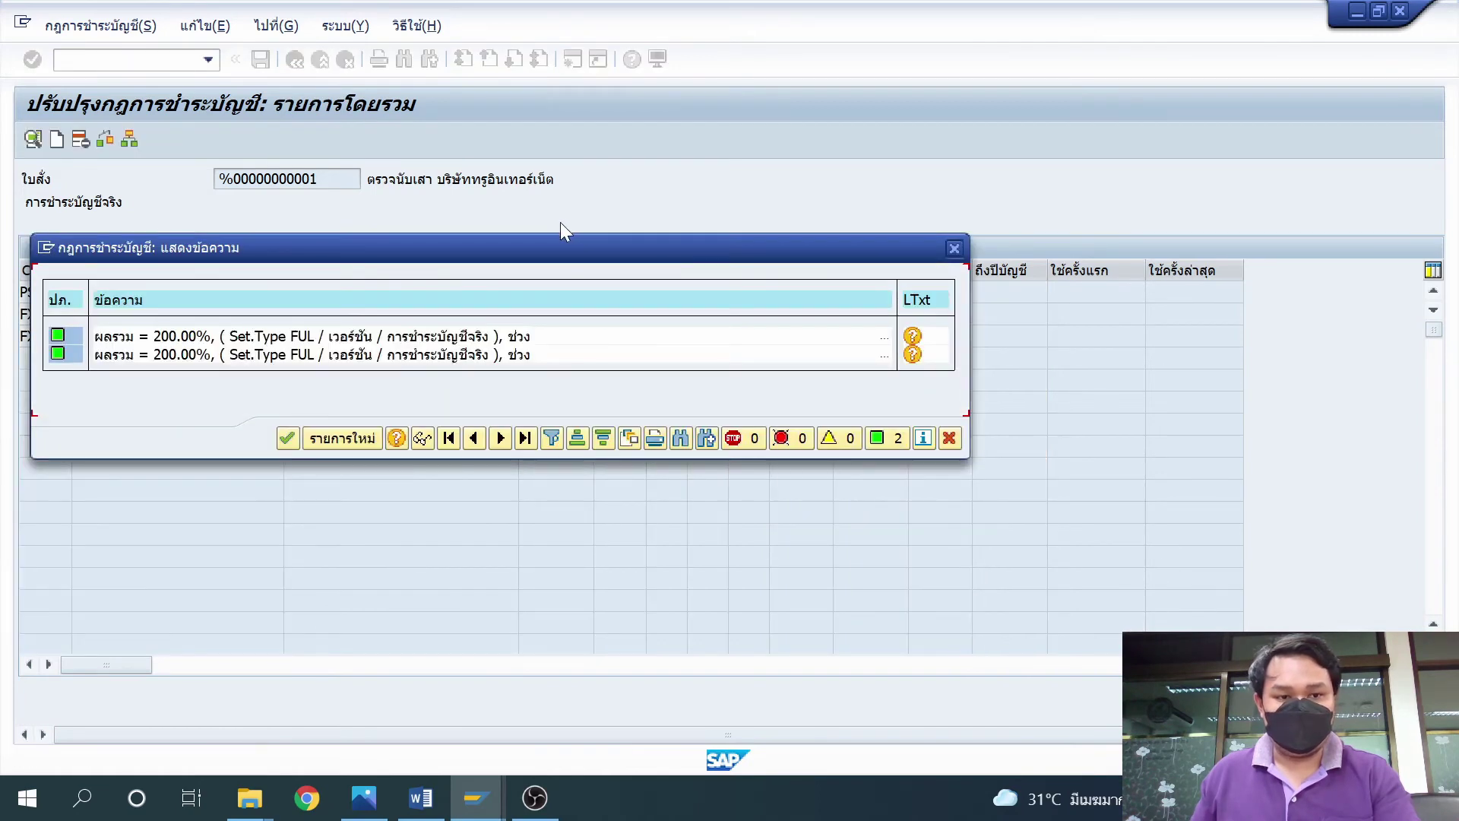
left_click(294, 444)
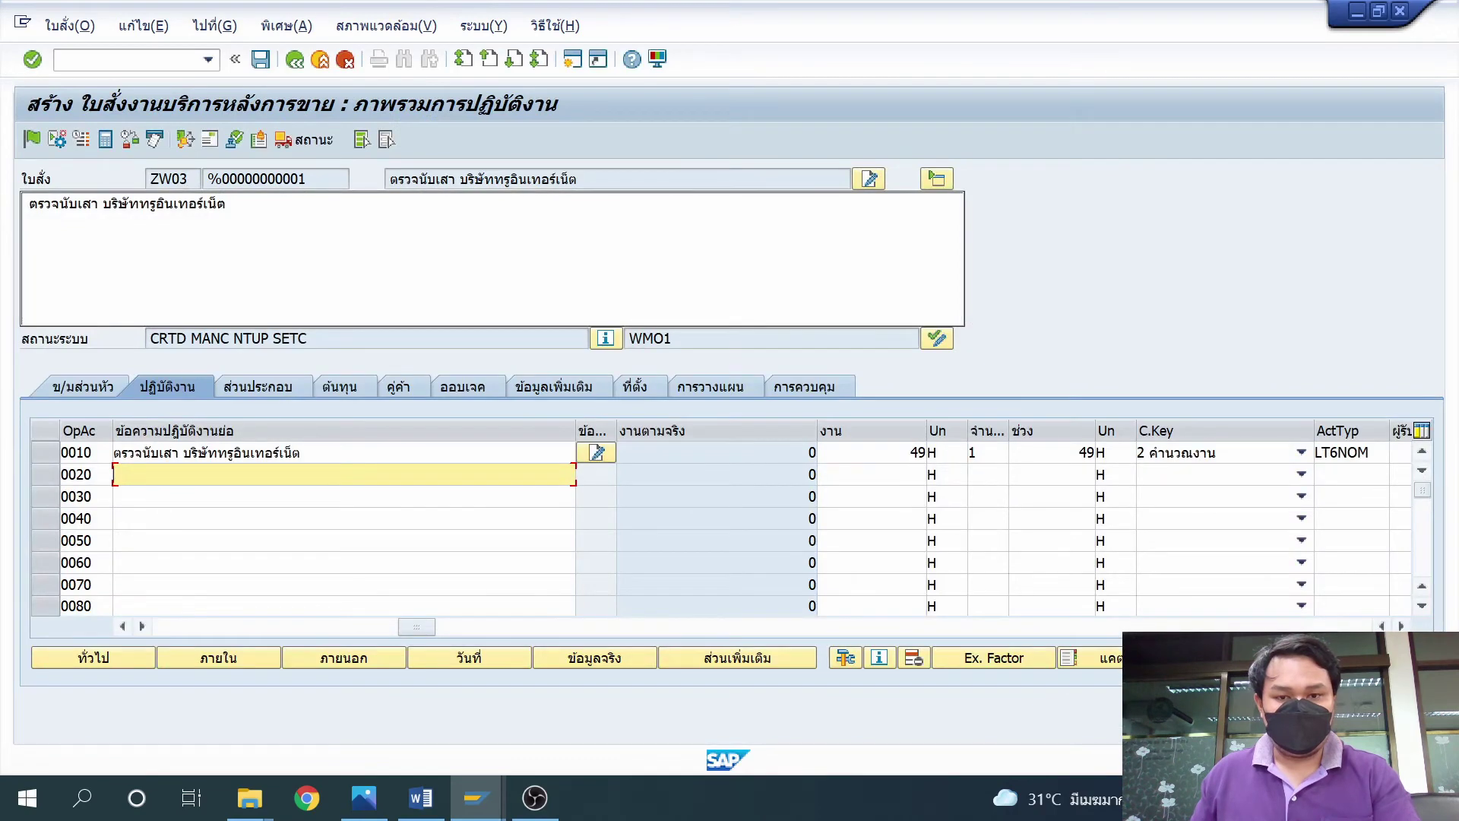
Step: Set the order's user status to WMO4 (WMS ระหว่างดำเนินการ) and check the order's detailed status overview
left_click(936, 339)
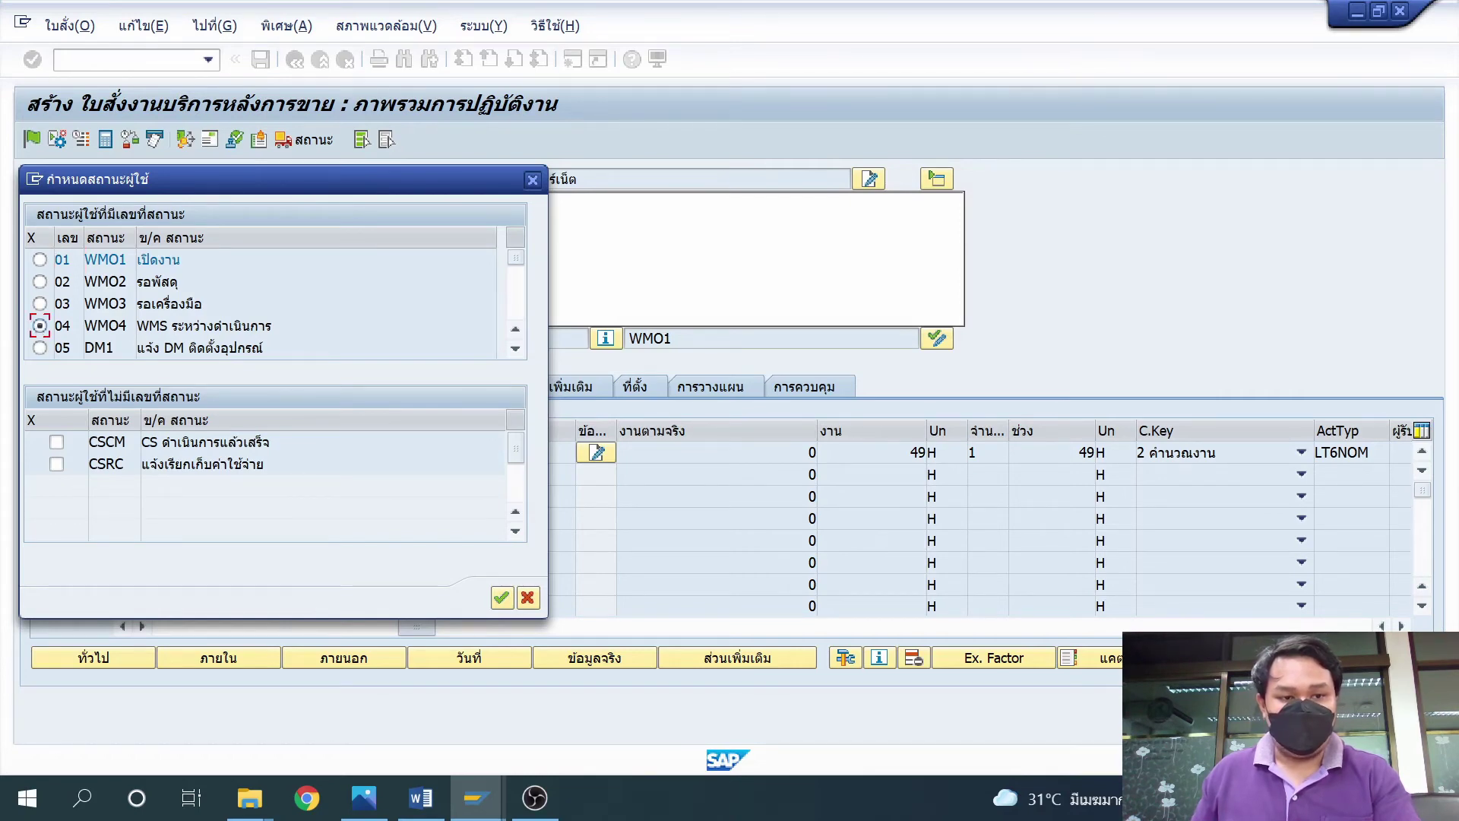
left_click(503, 599)
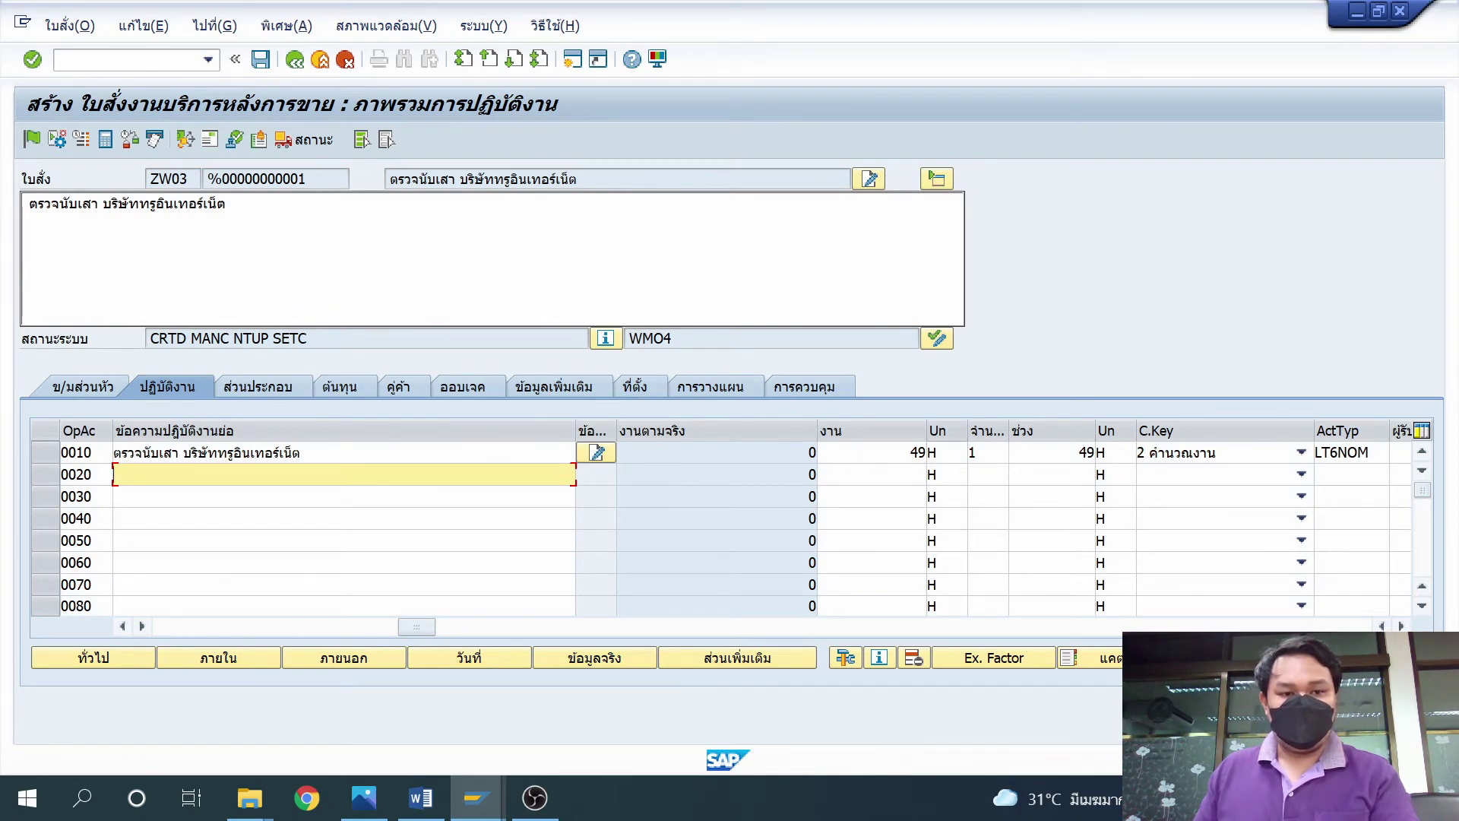
left_click(606, 338)
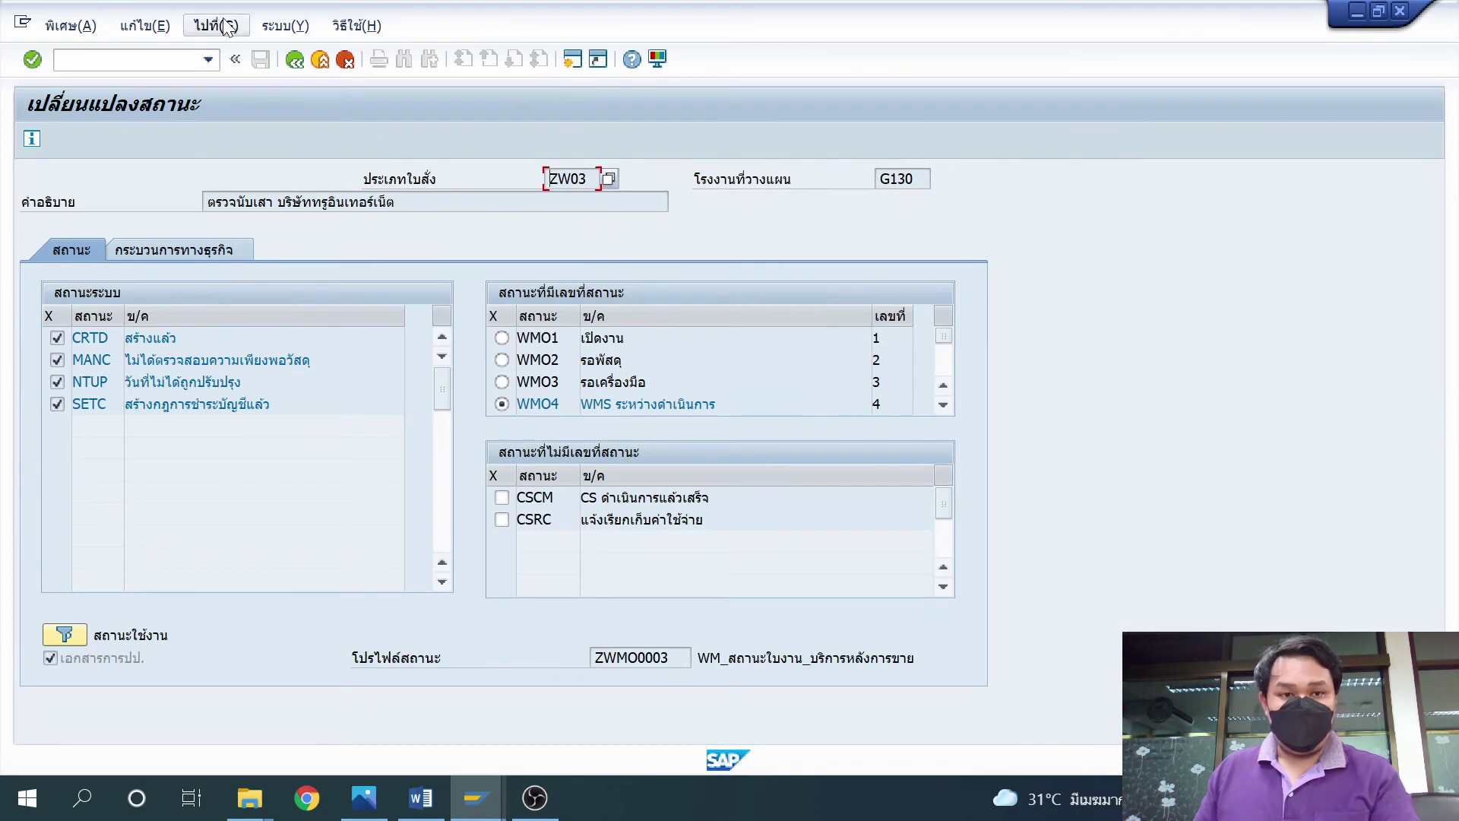
left_click(294, 60)
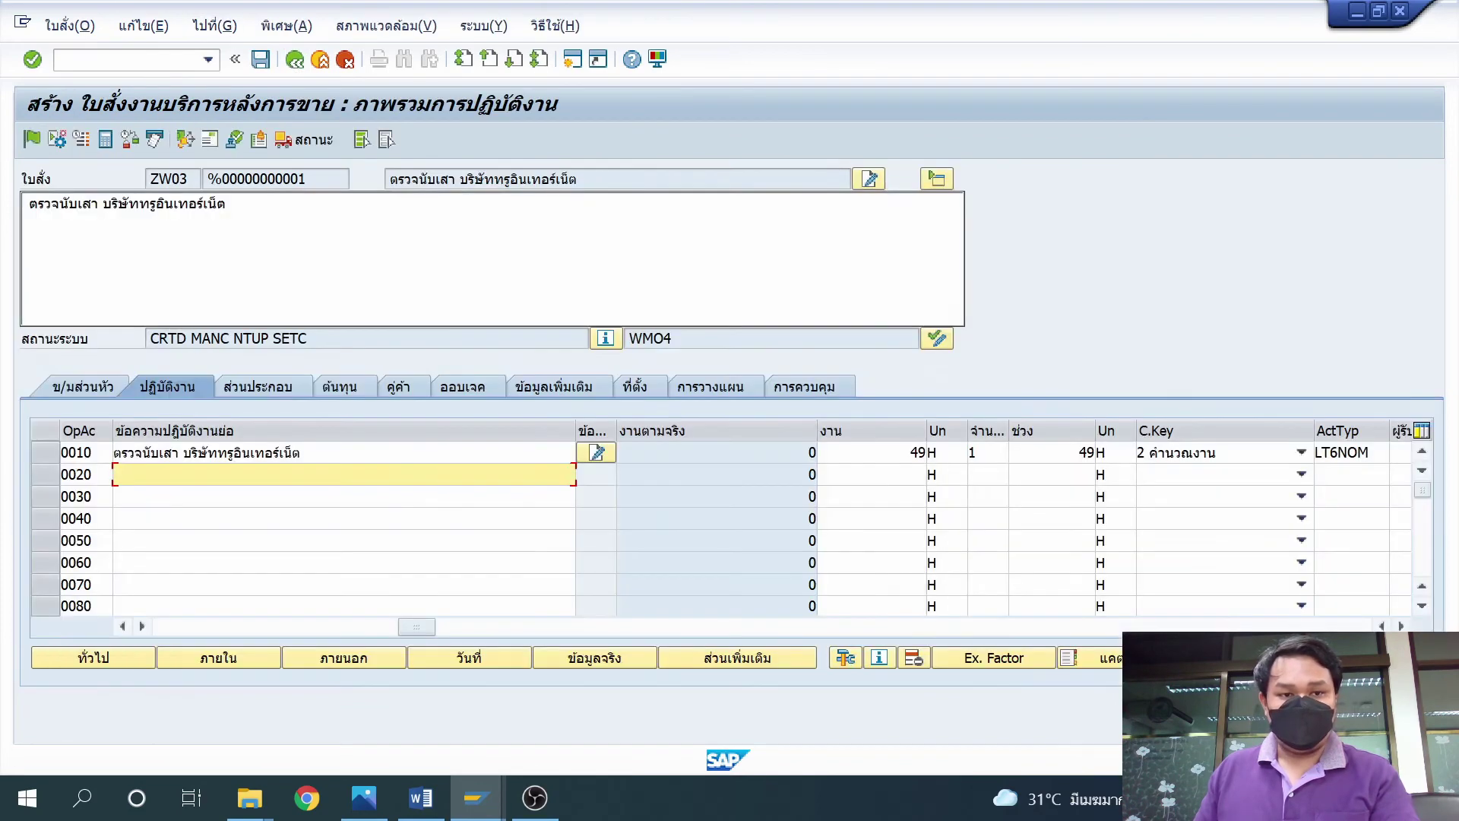
Step: Calculate the service order's costs and save the order as released
left_click(105, 142)
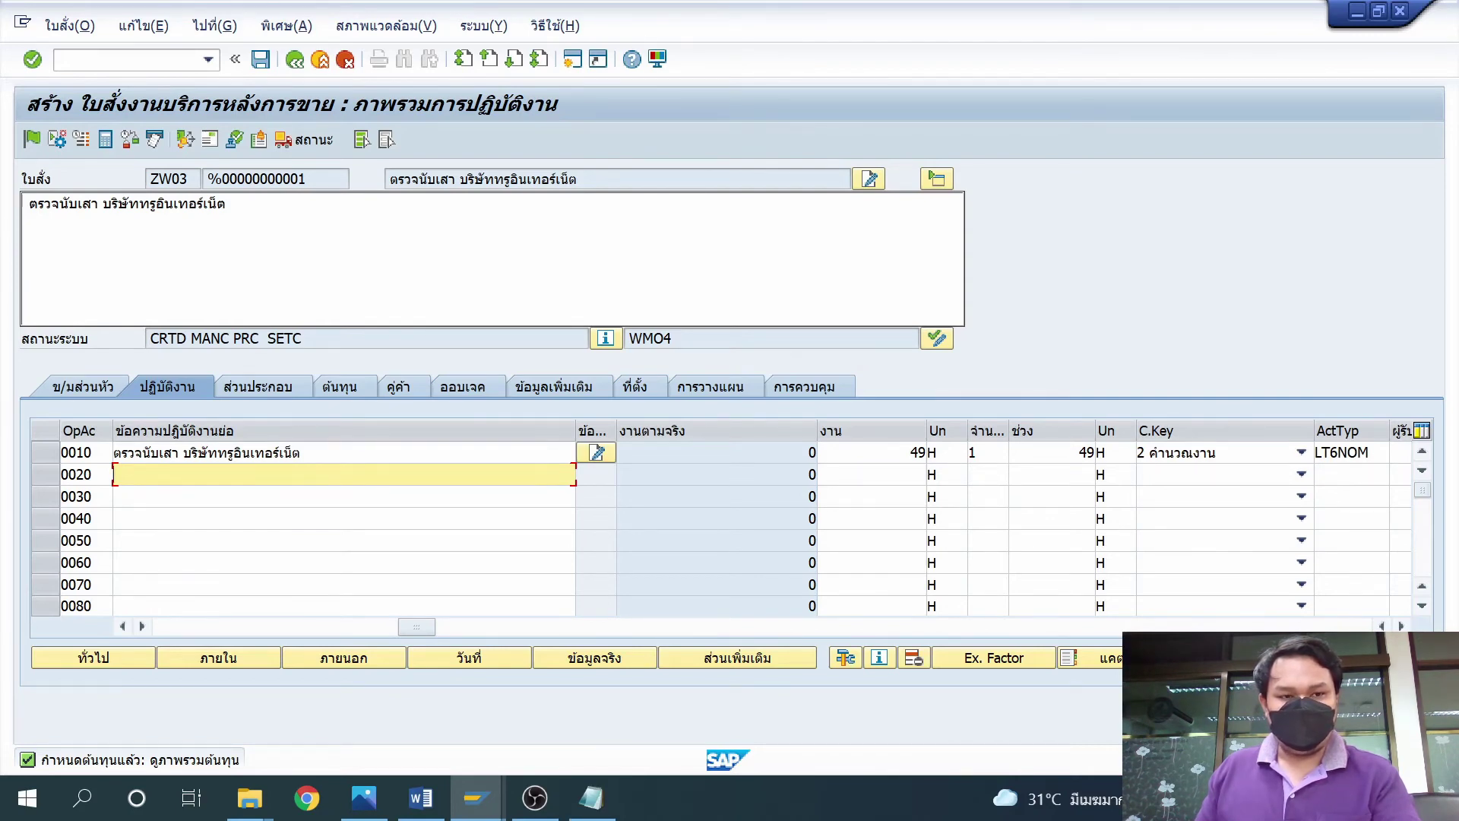
left_click(30, 144)
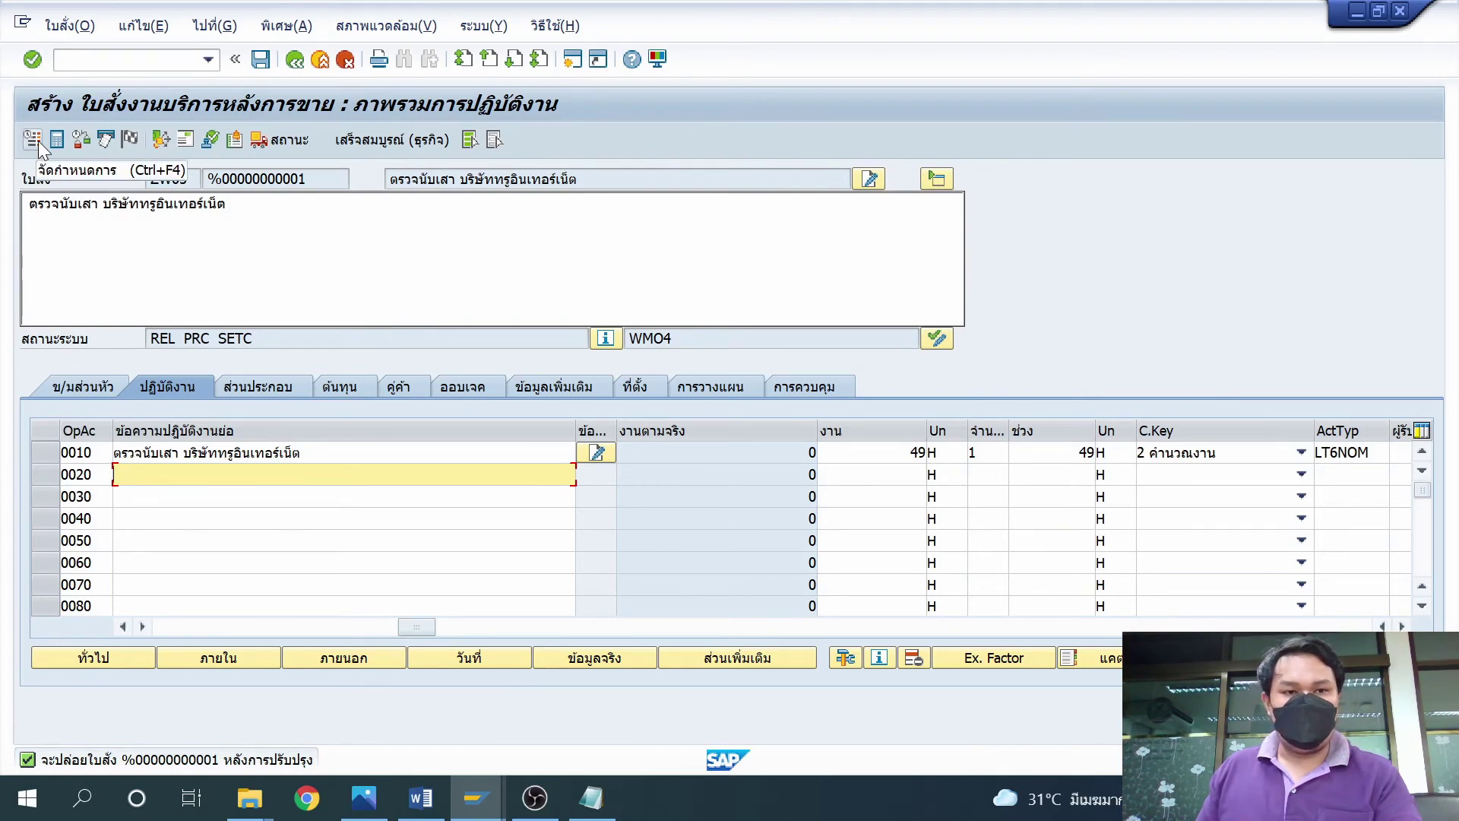
left_click(263, 60)
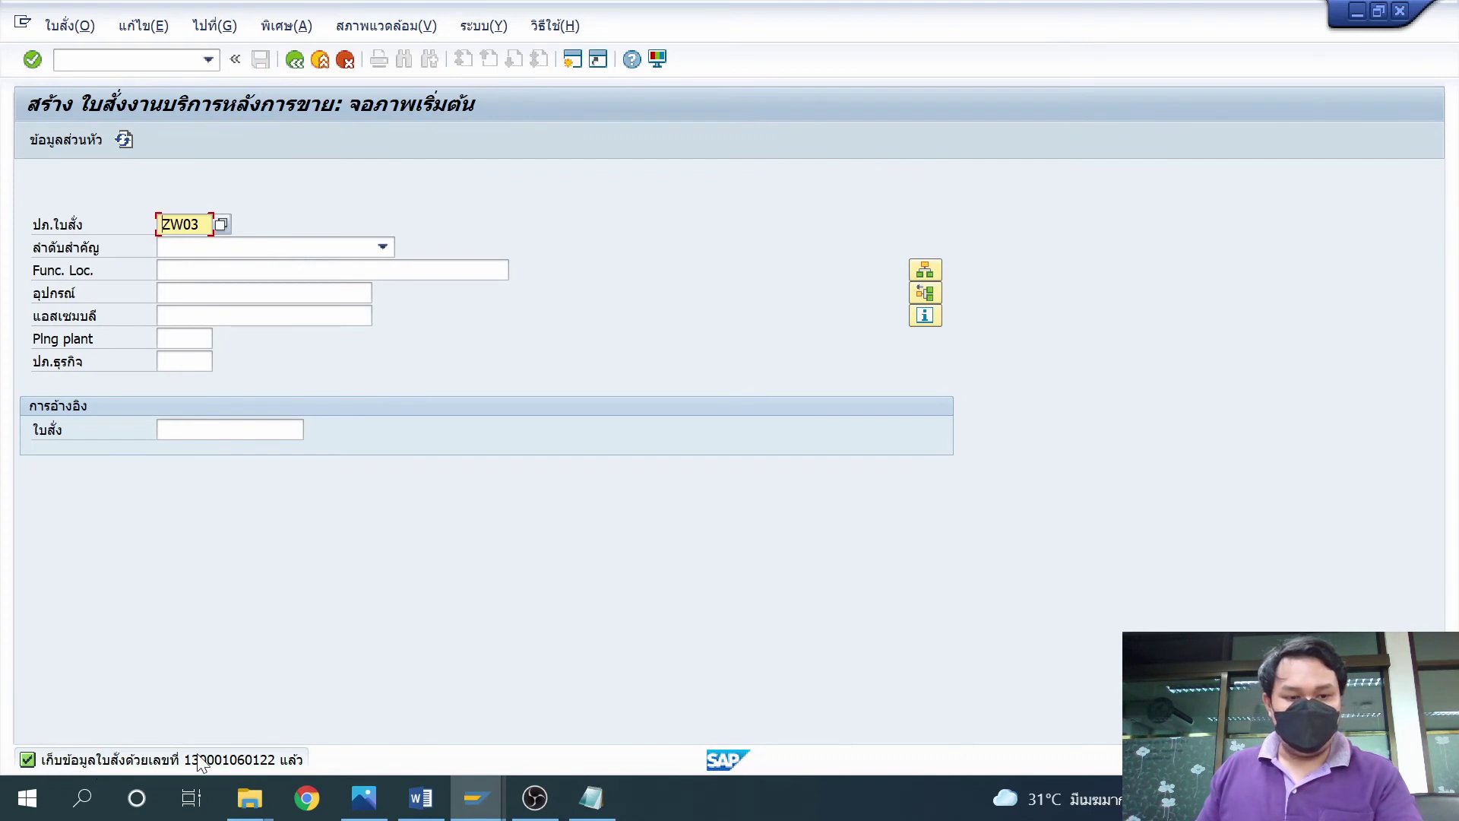
Step: Switch to Notepad, record the saved order's number in New Text Document and save the file
left_click(593, 799)
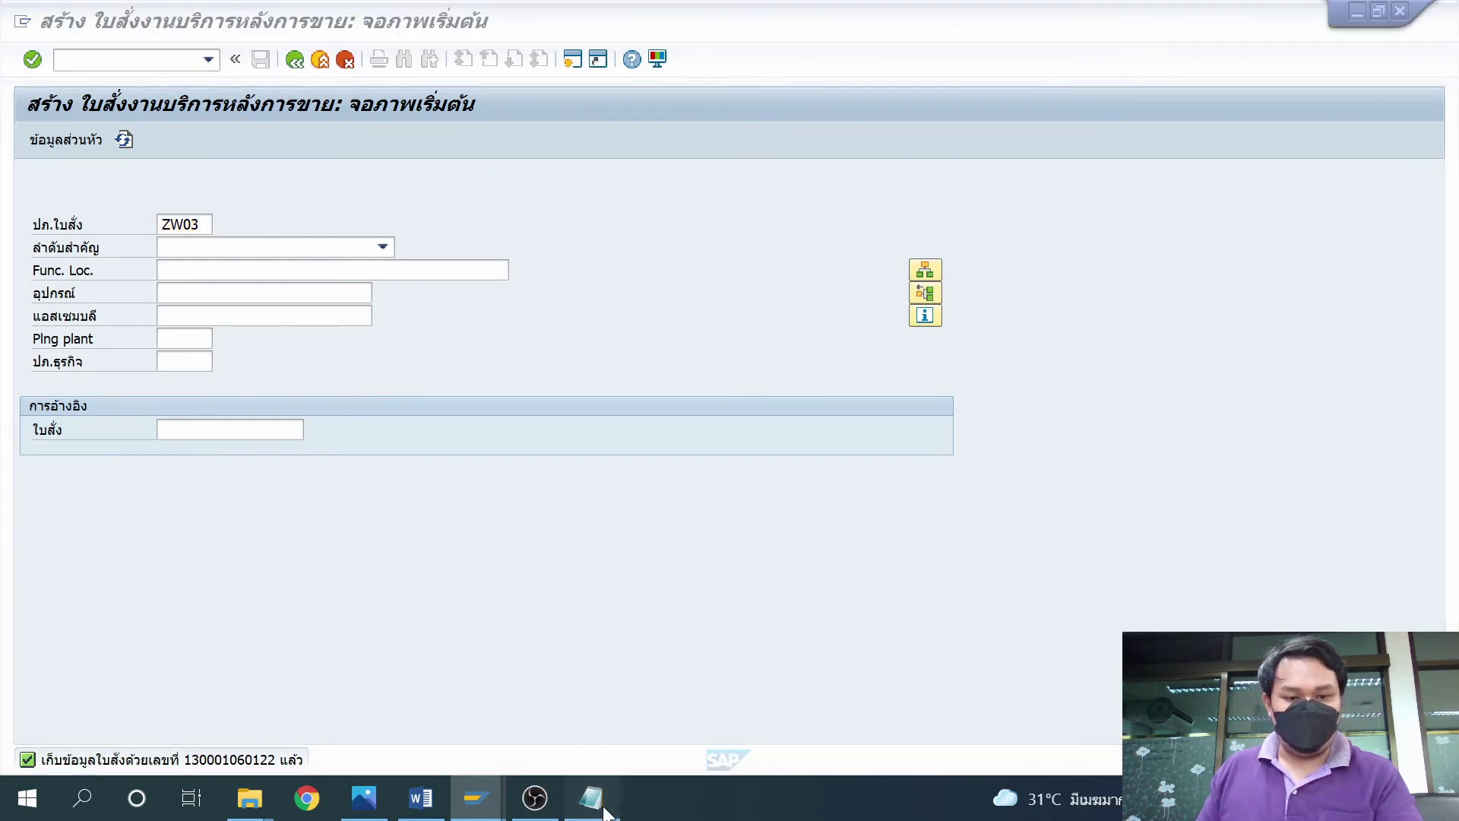
left_click_drag(472, 86, 633, 77)
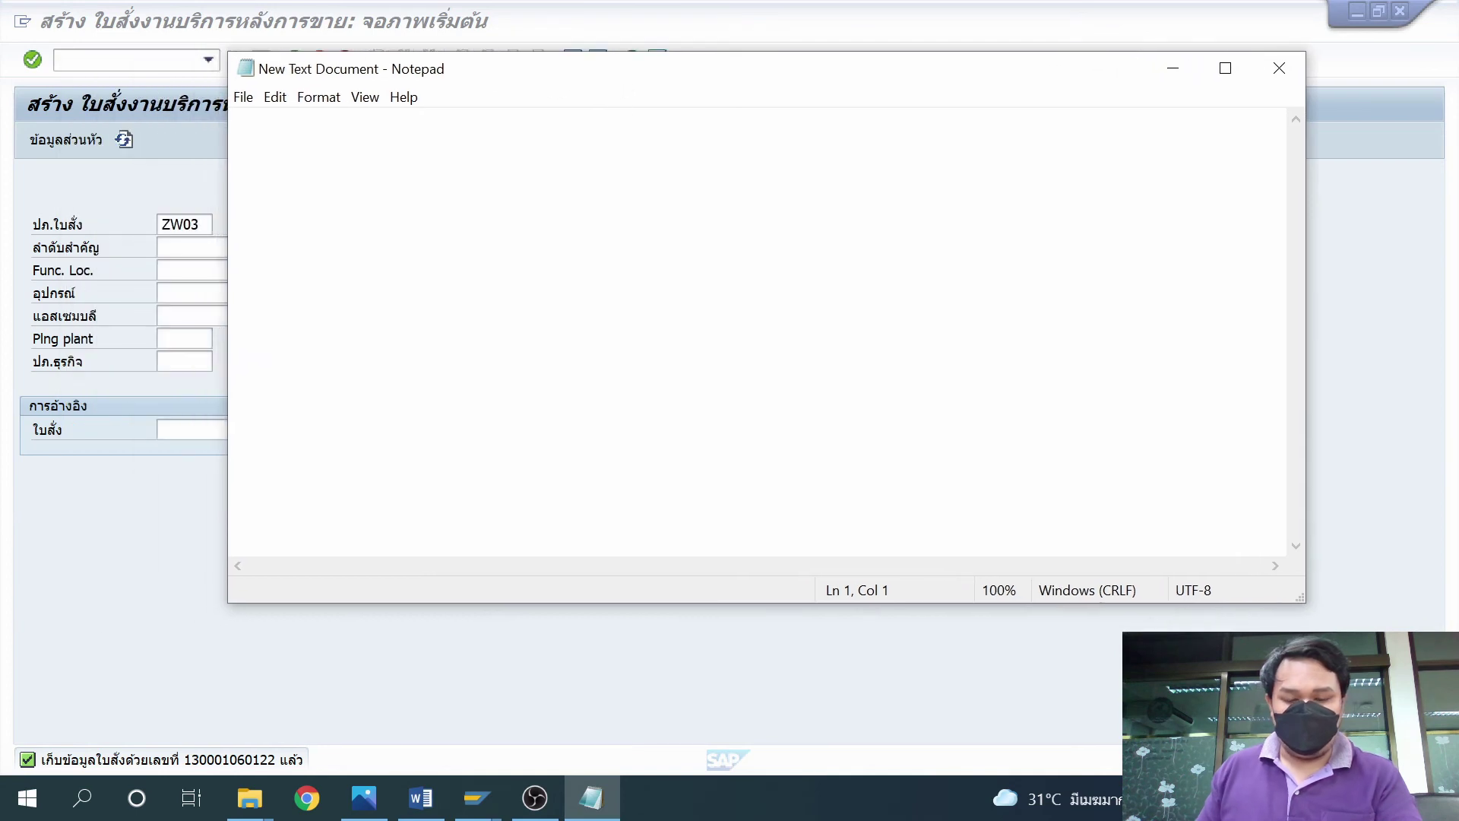
type("13")
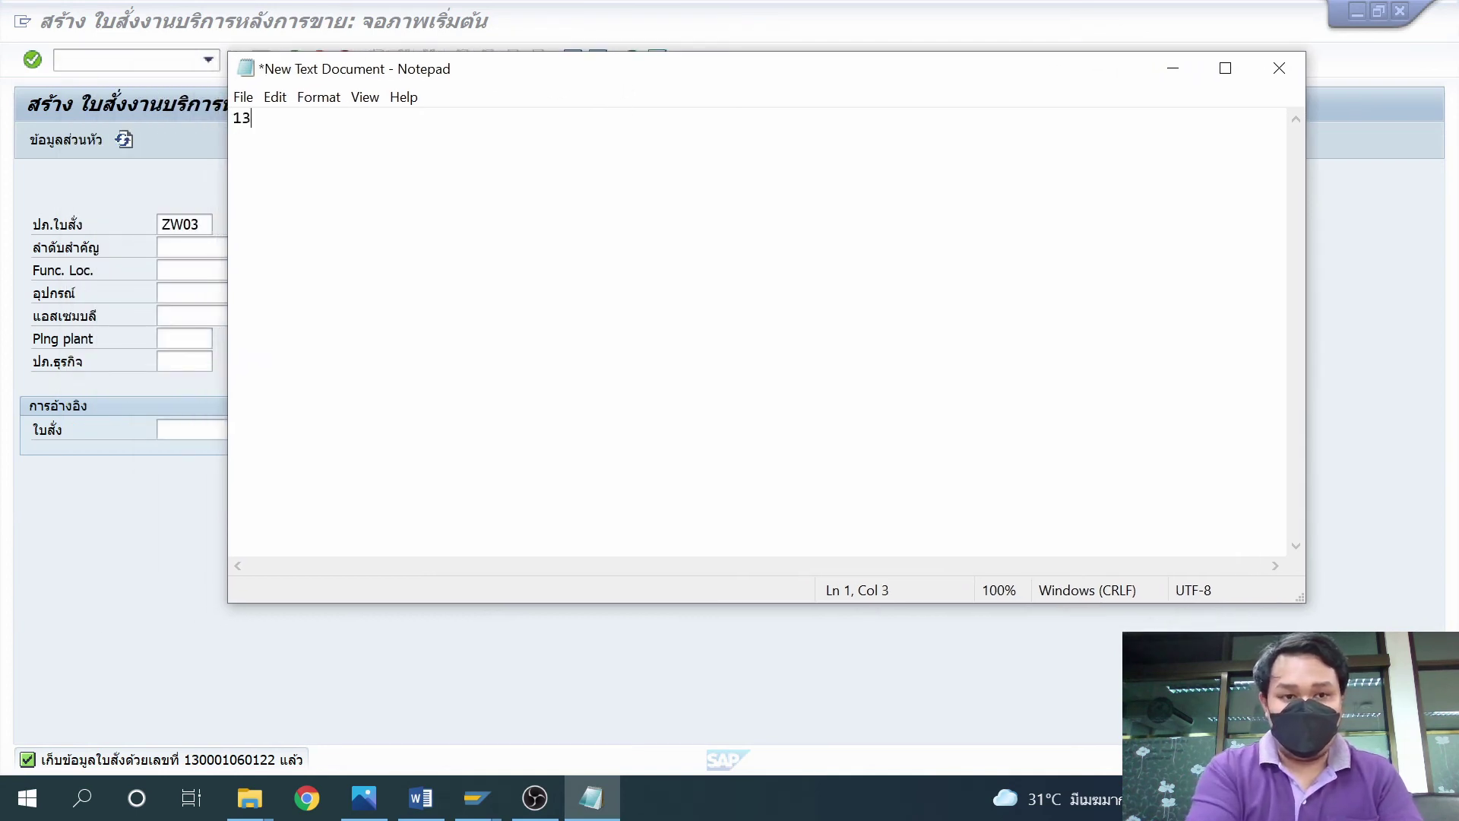
type("0")
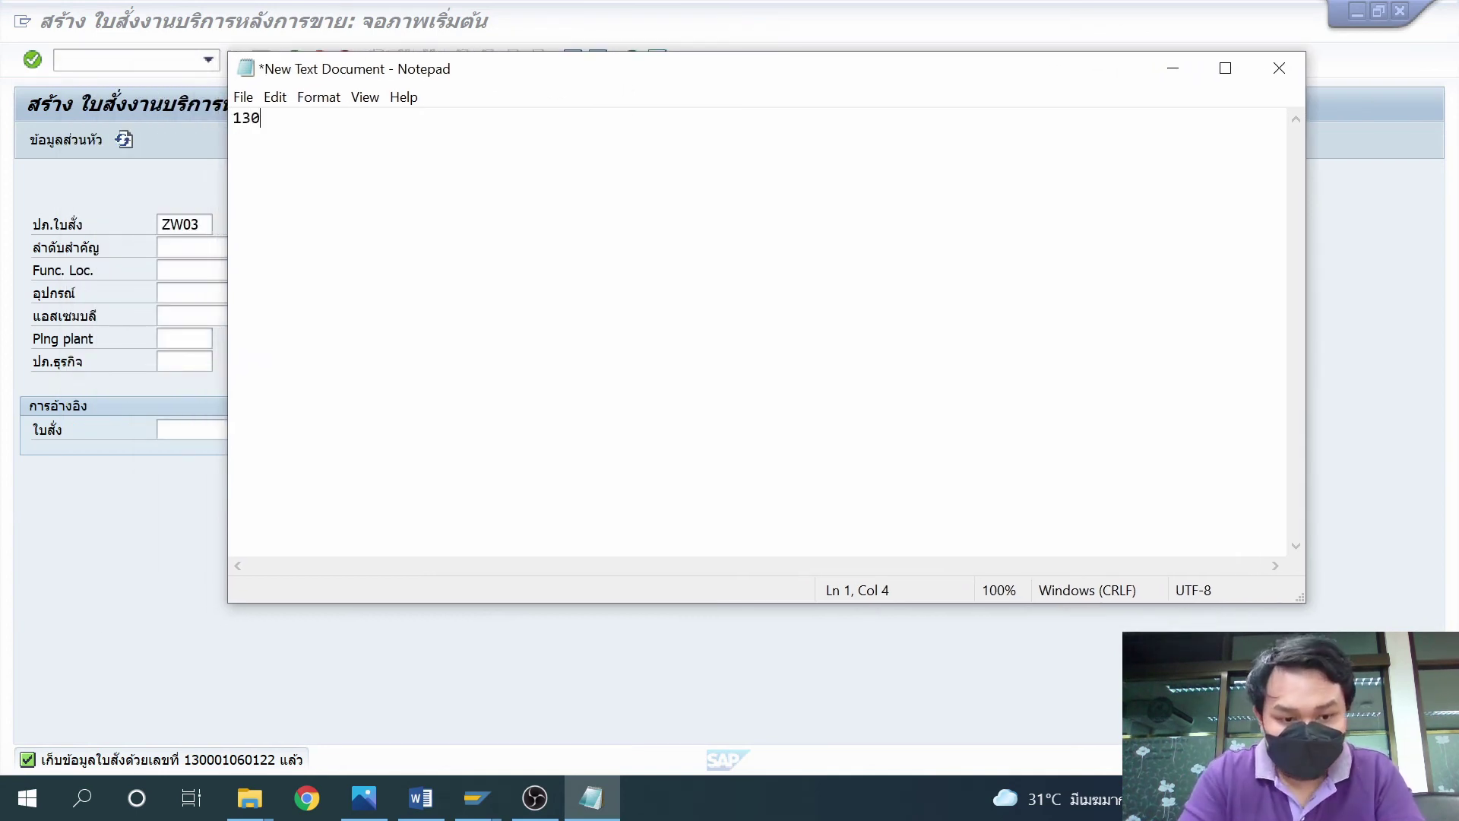
type("001")
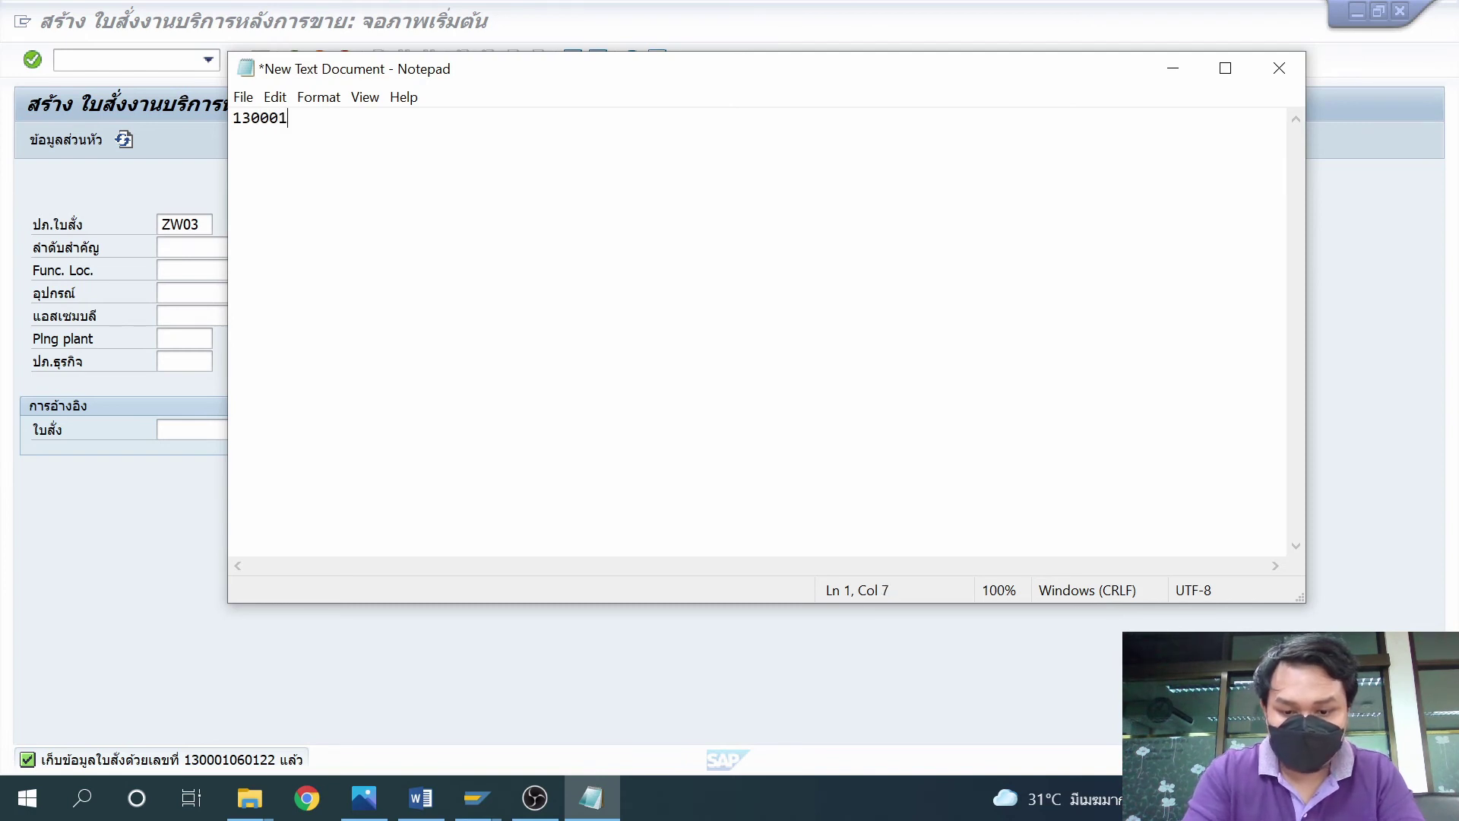
type("06")
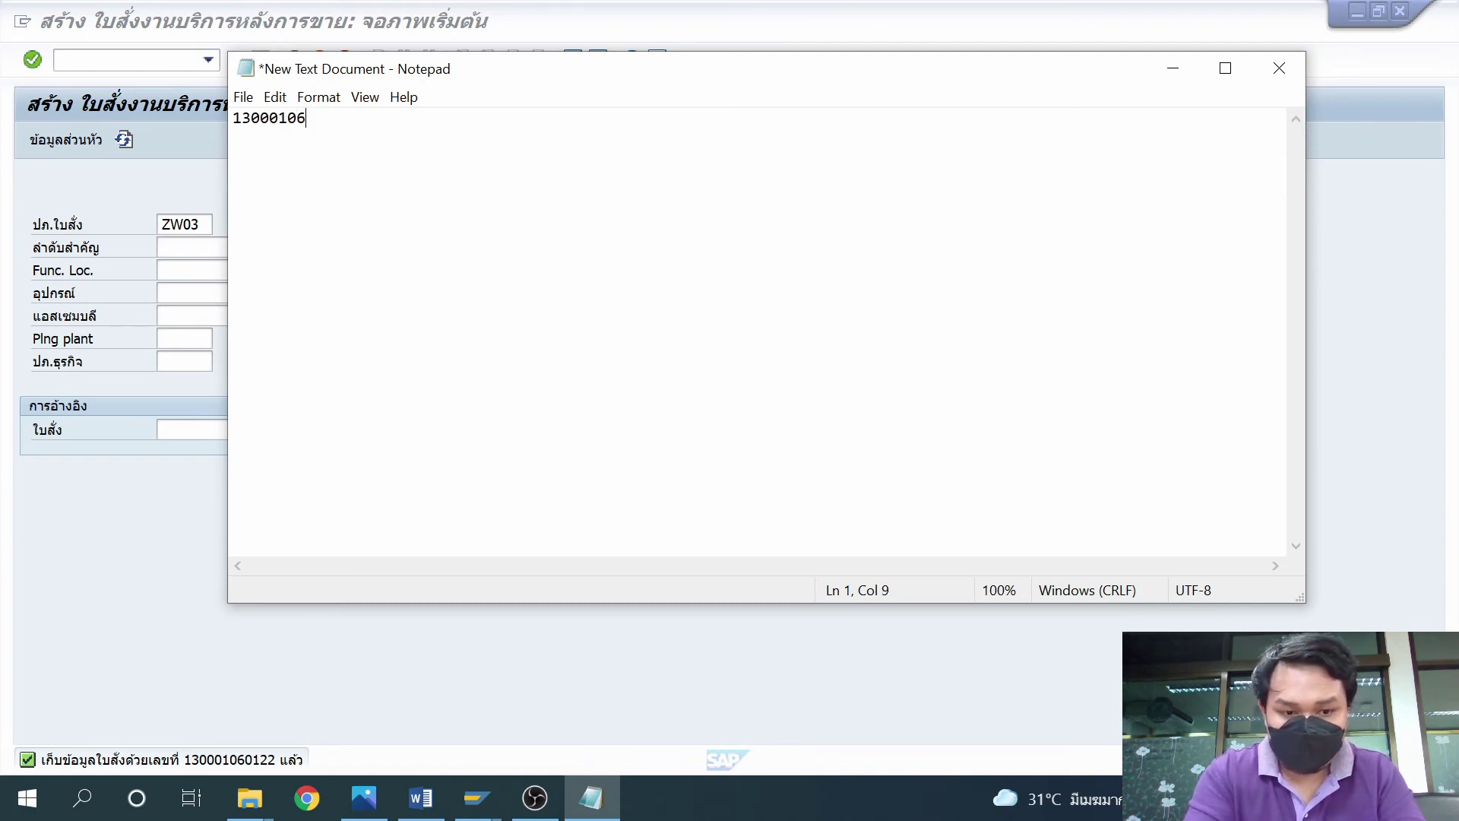
type("0")
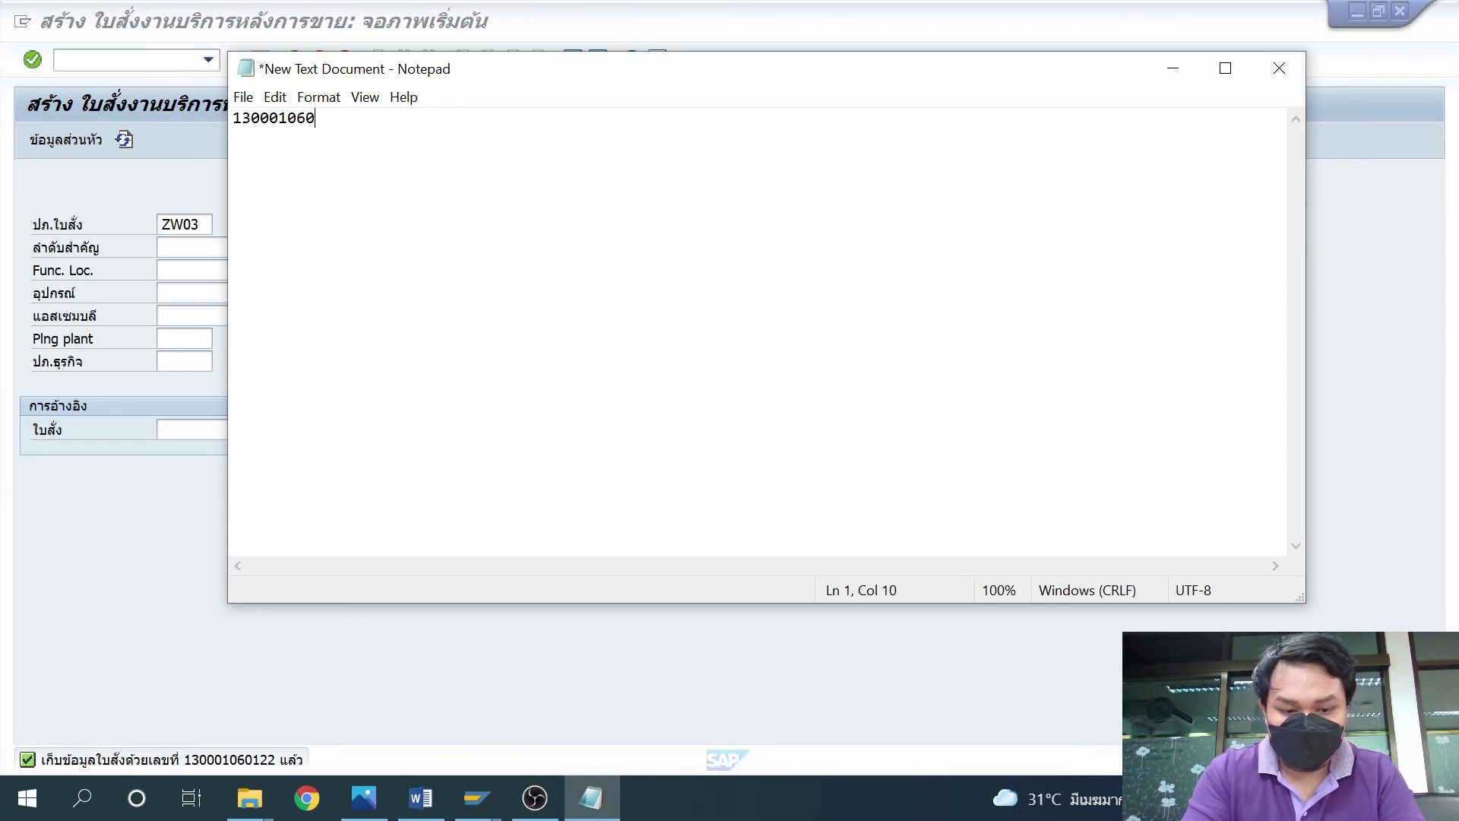
type("122")
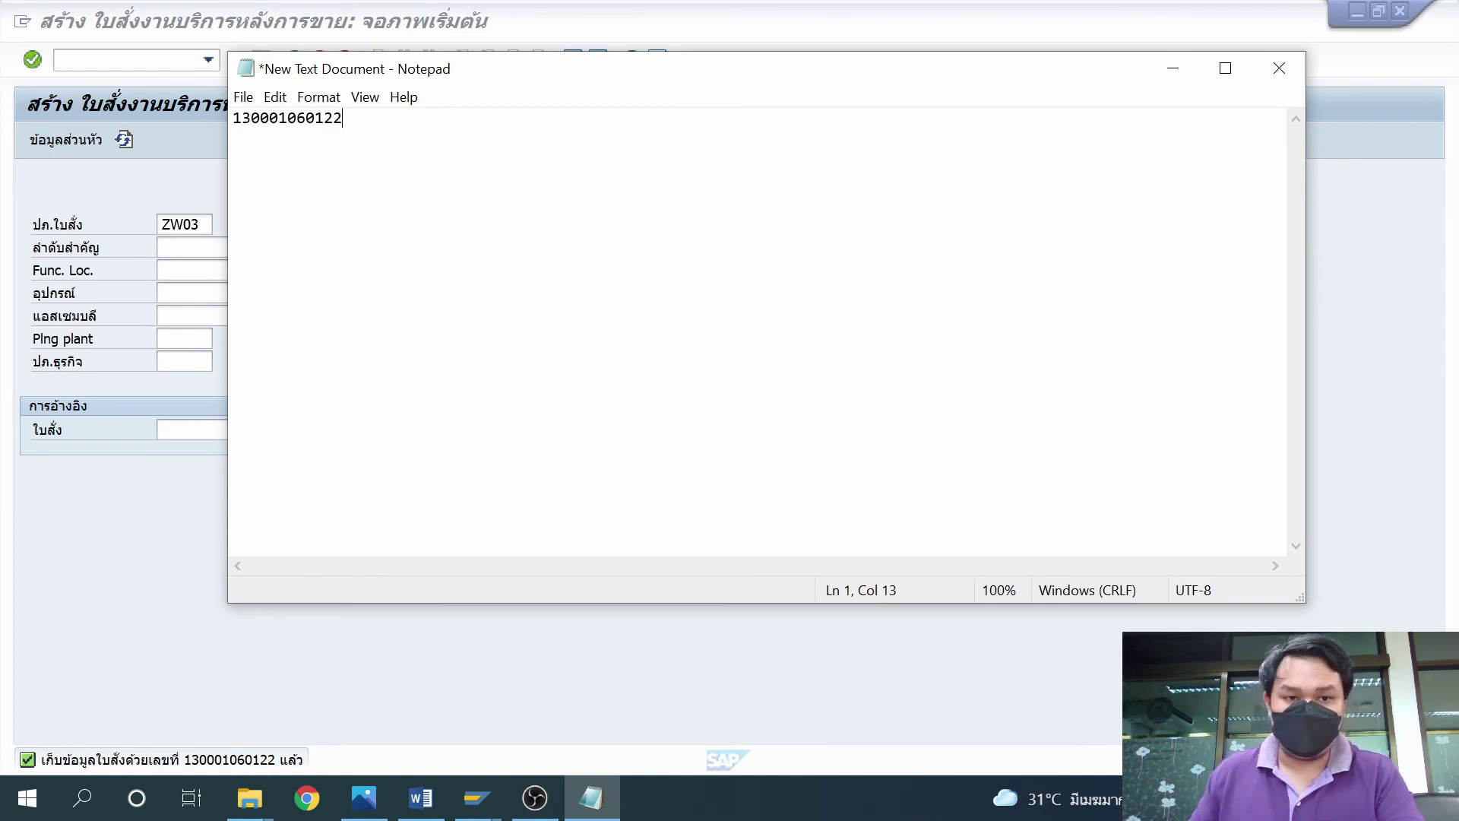
key("ctrl+s")
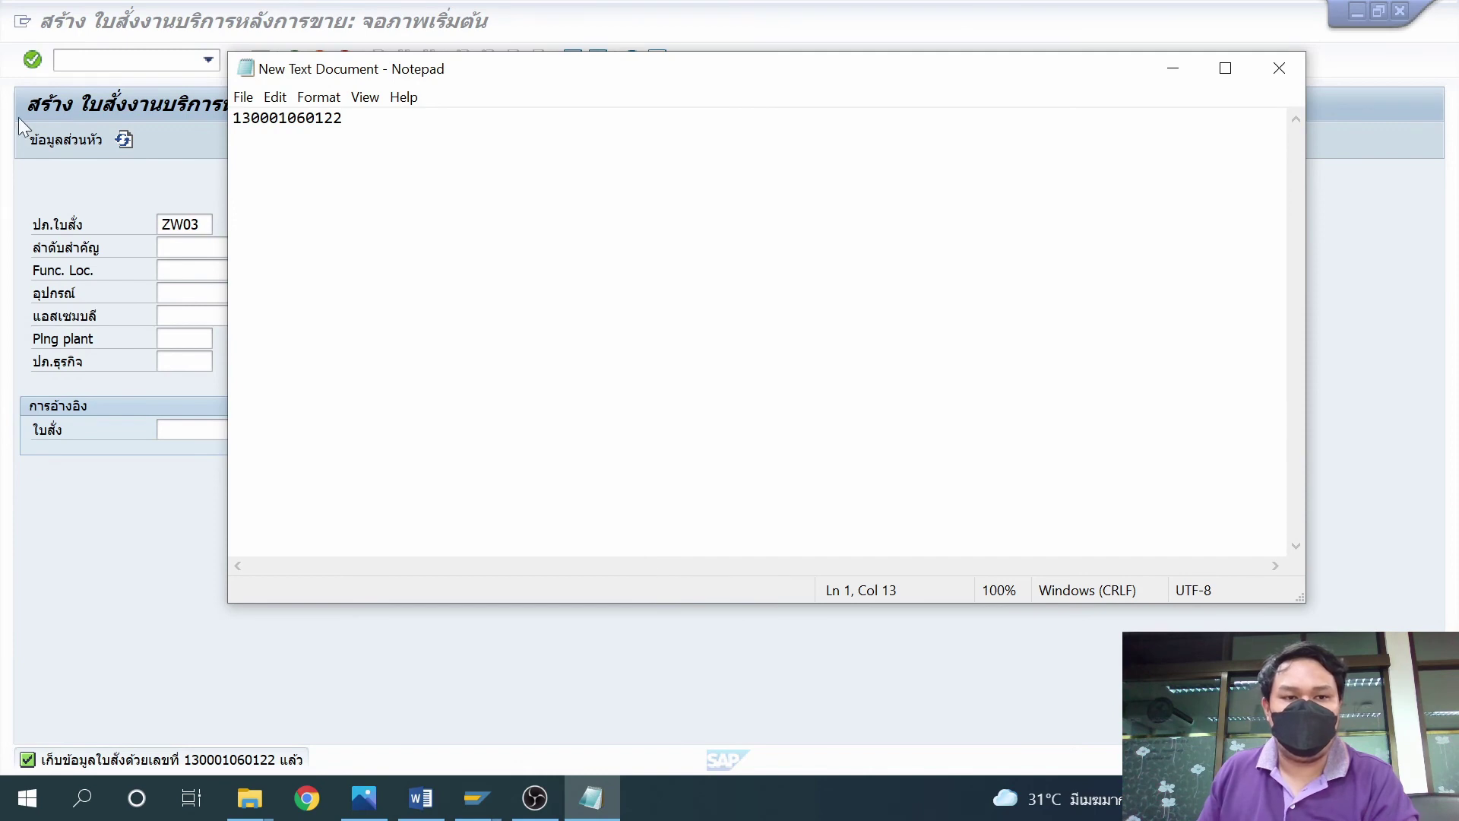
Step: Switch back to SAP and leave the initial screen for creating service orders
left_click(107, 181)
left_click(306, 61)
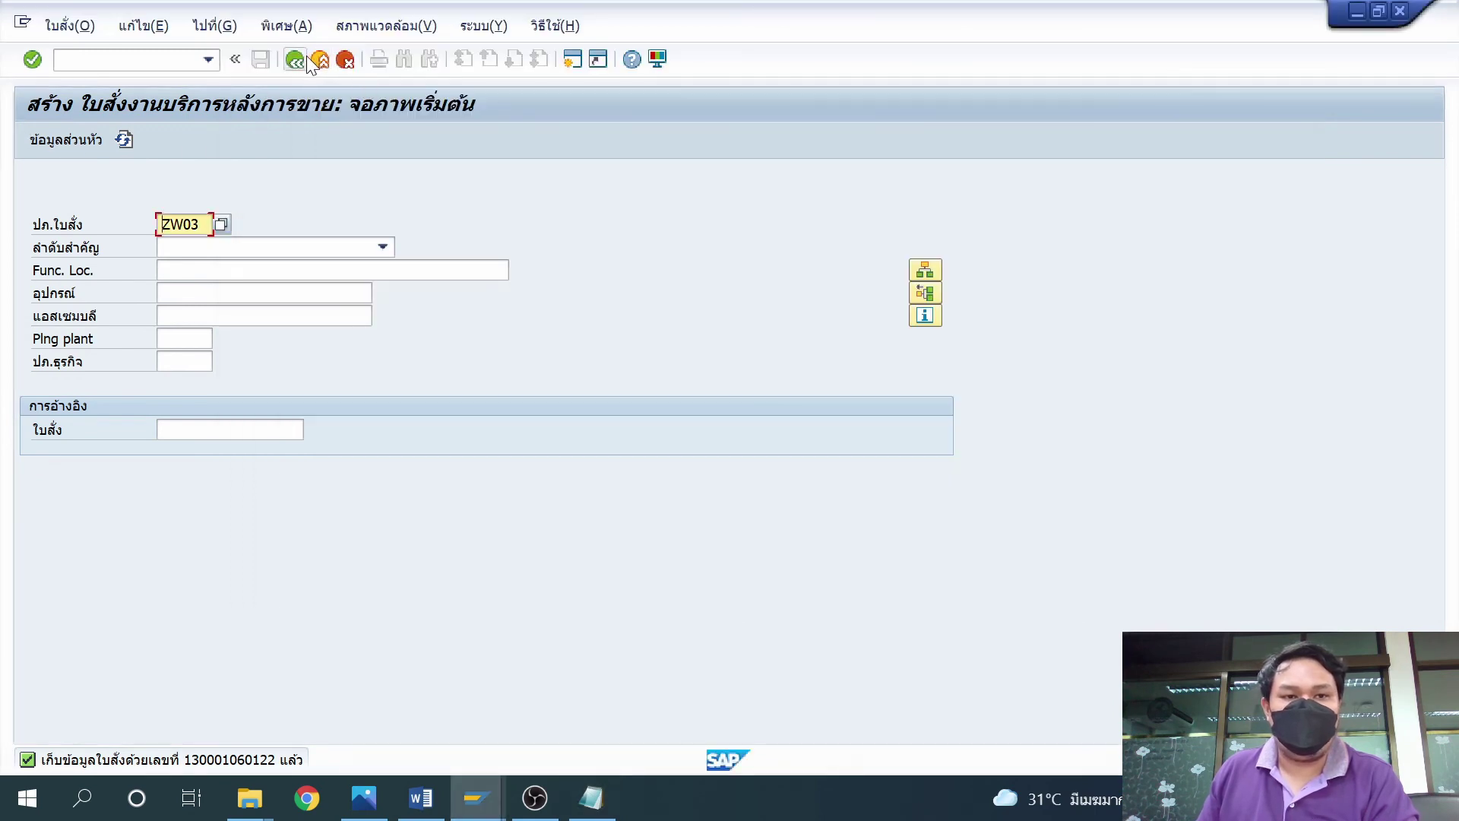
Step: Open the work order form report with transaction code zwmf001
left_click(207, 59)
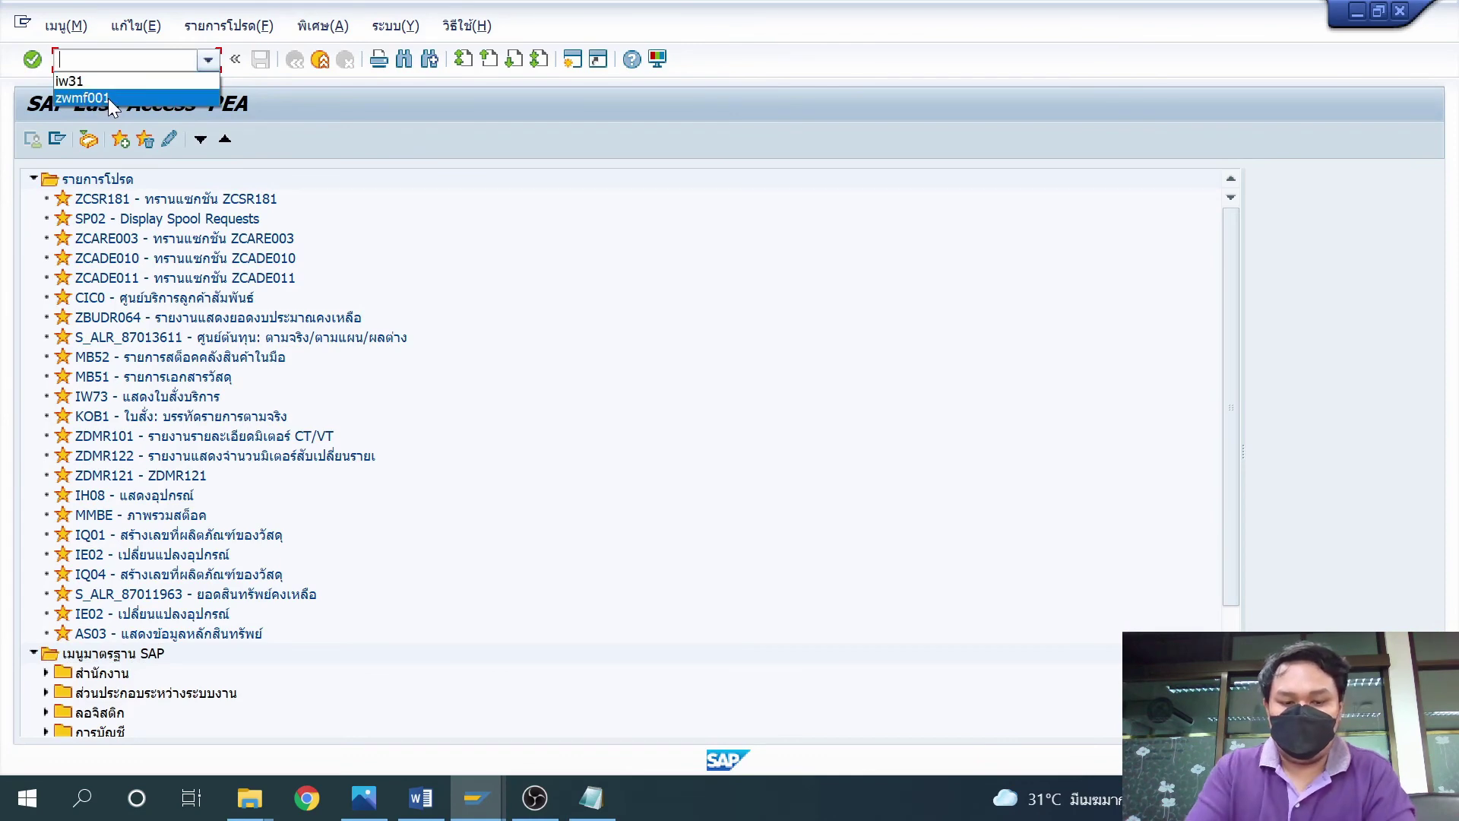
type("zw")
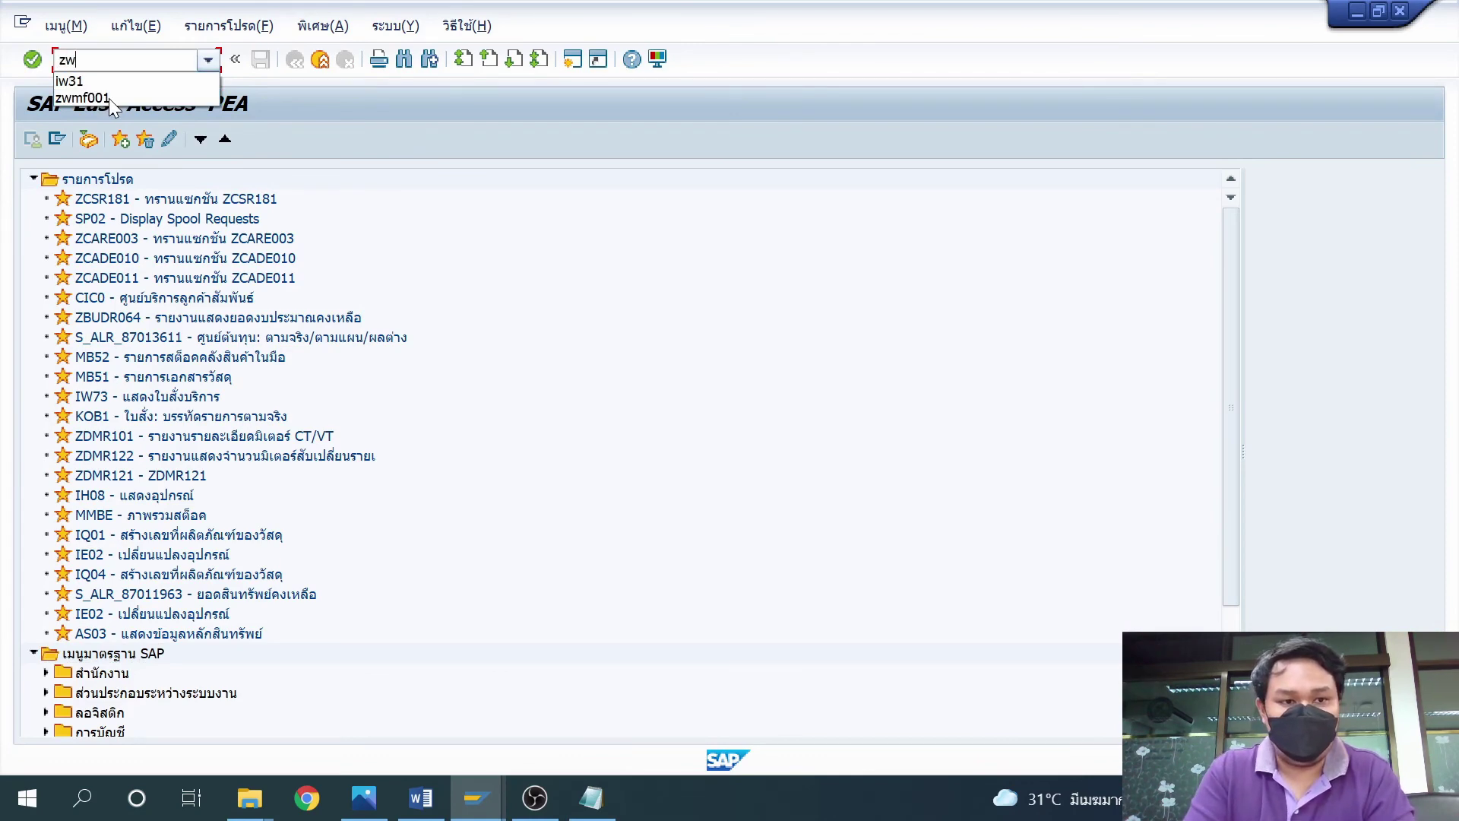
type("mf001")
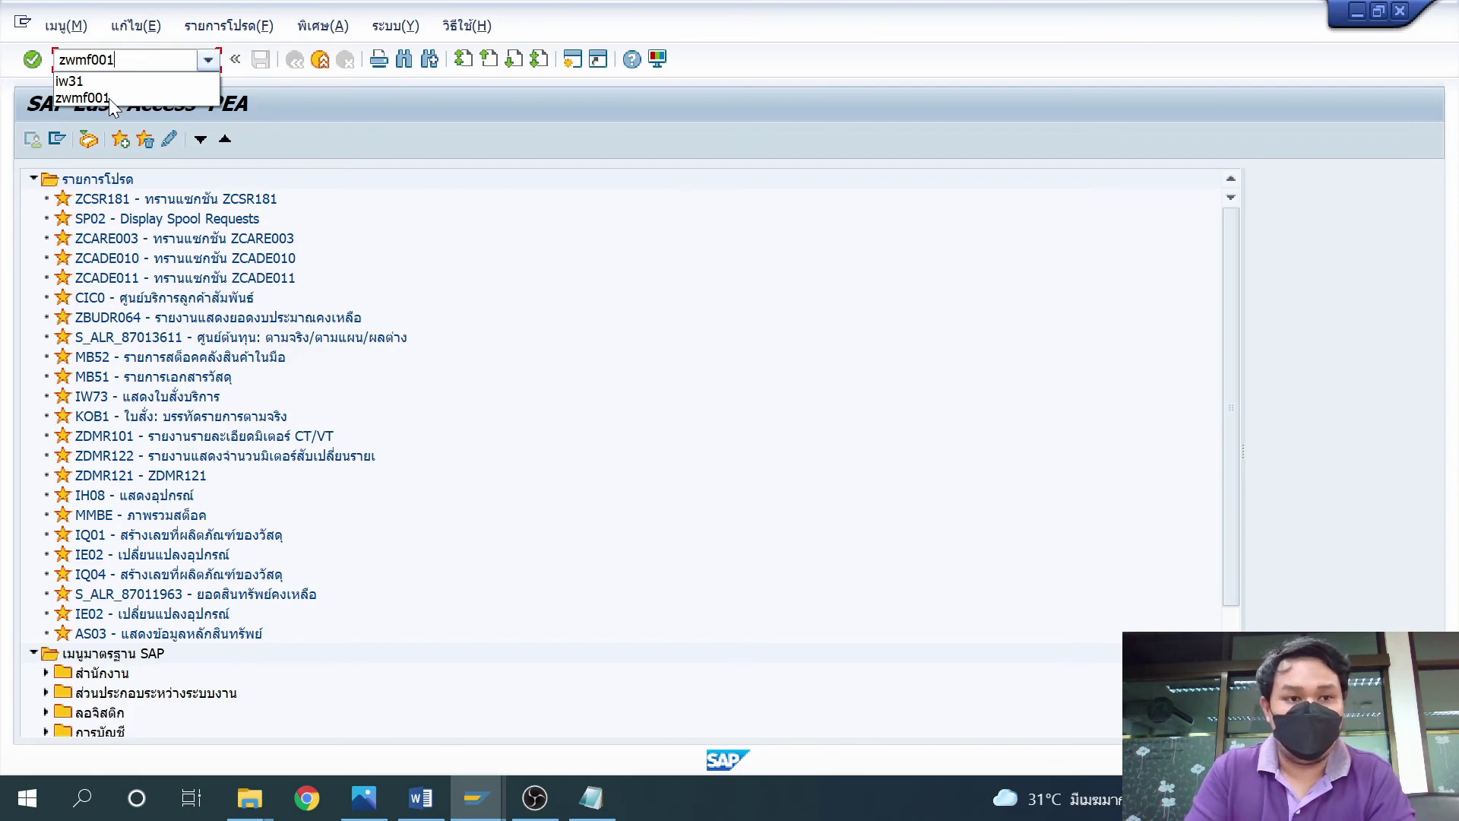
key("Return")
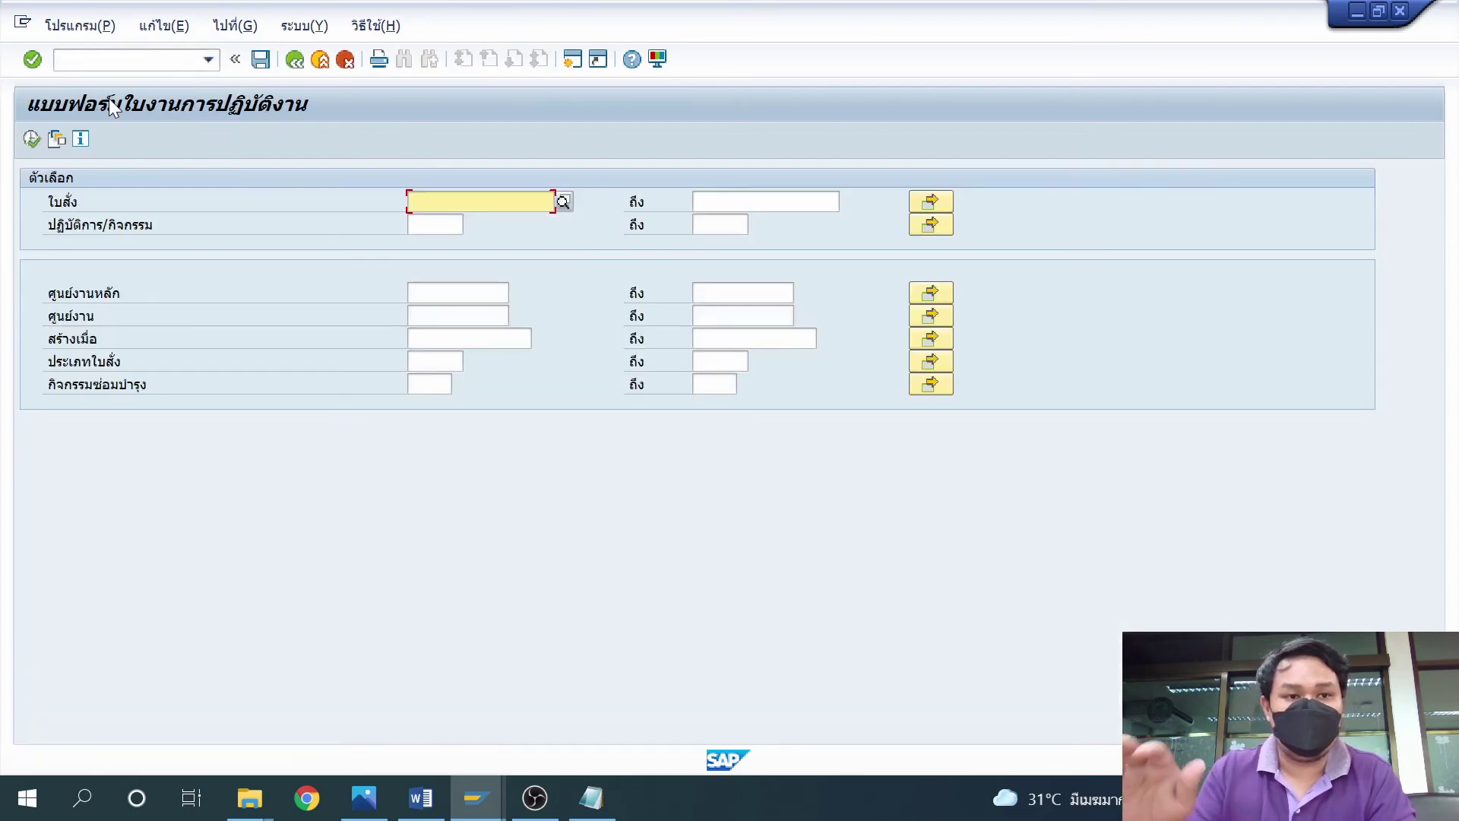
Step: Copy the saved order number from New Text Document in Notepad, switch back to SAP and paste it as the starting order (ใบสั่ง)
left_click(591, 798)
key("ctrl+a")
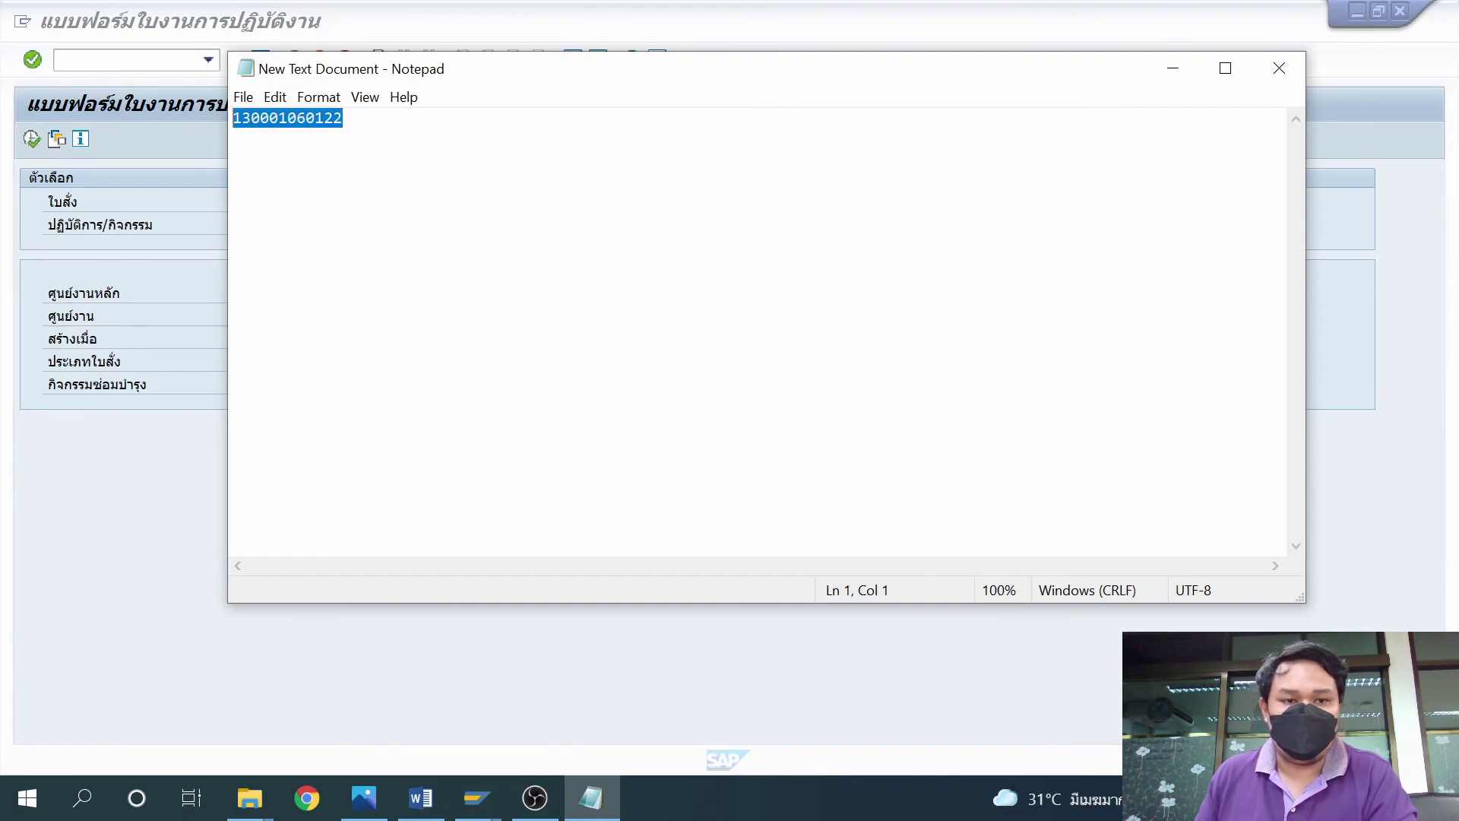
right_click(259, 121)
left_click(308, 191)
left_click(134, 502)
key("ctrl+v")
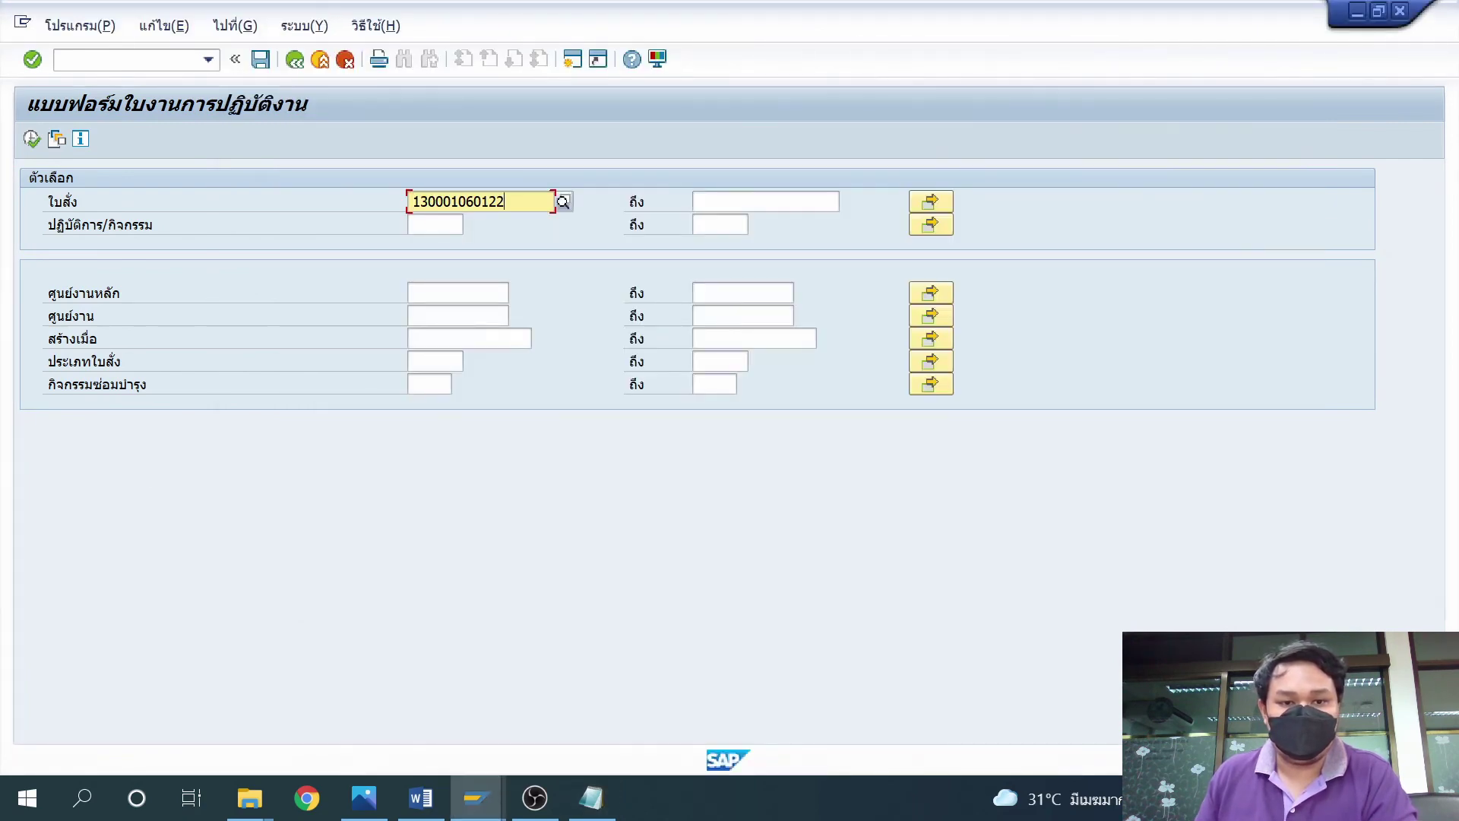
Step: Execute the form for the entered order and enable Print Now and delete after output (ลบหลังจากแสดงผล) in the print settings
left_click(30, 139)
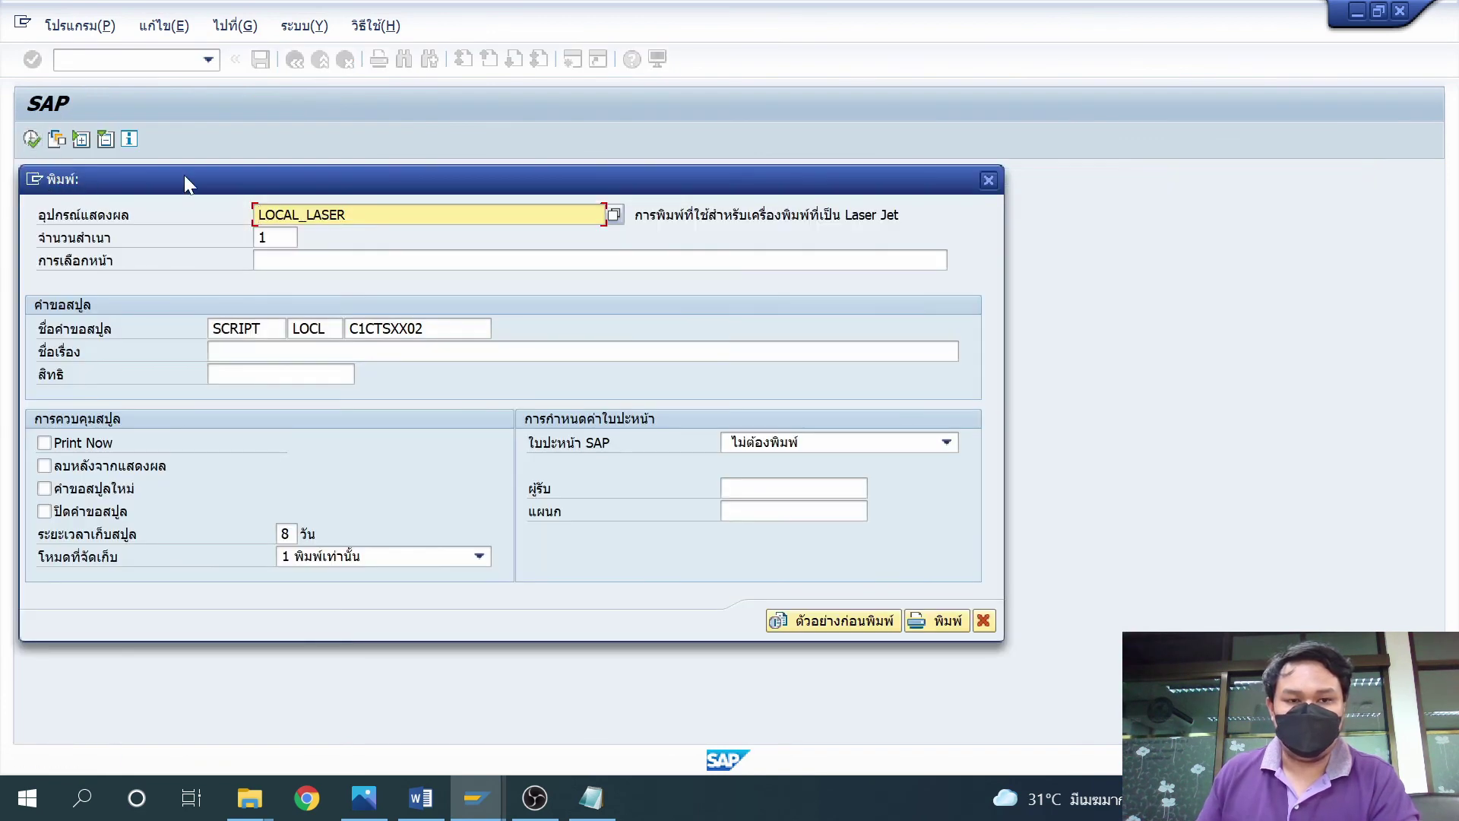
left_click(44, 443)
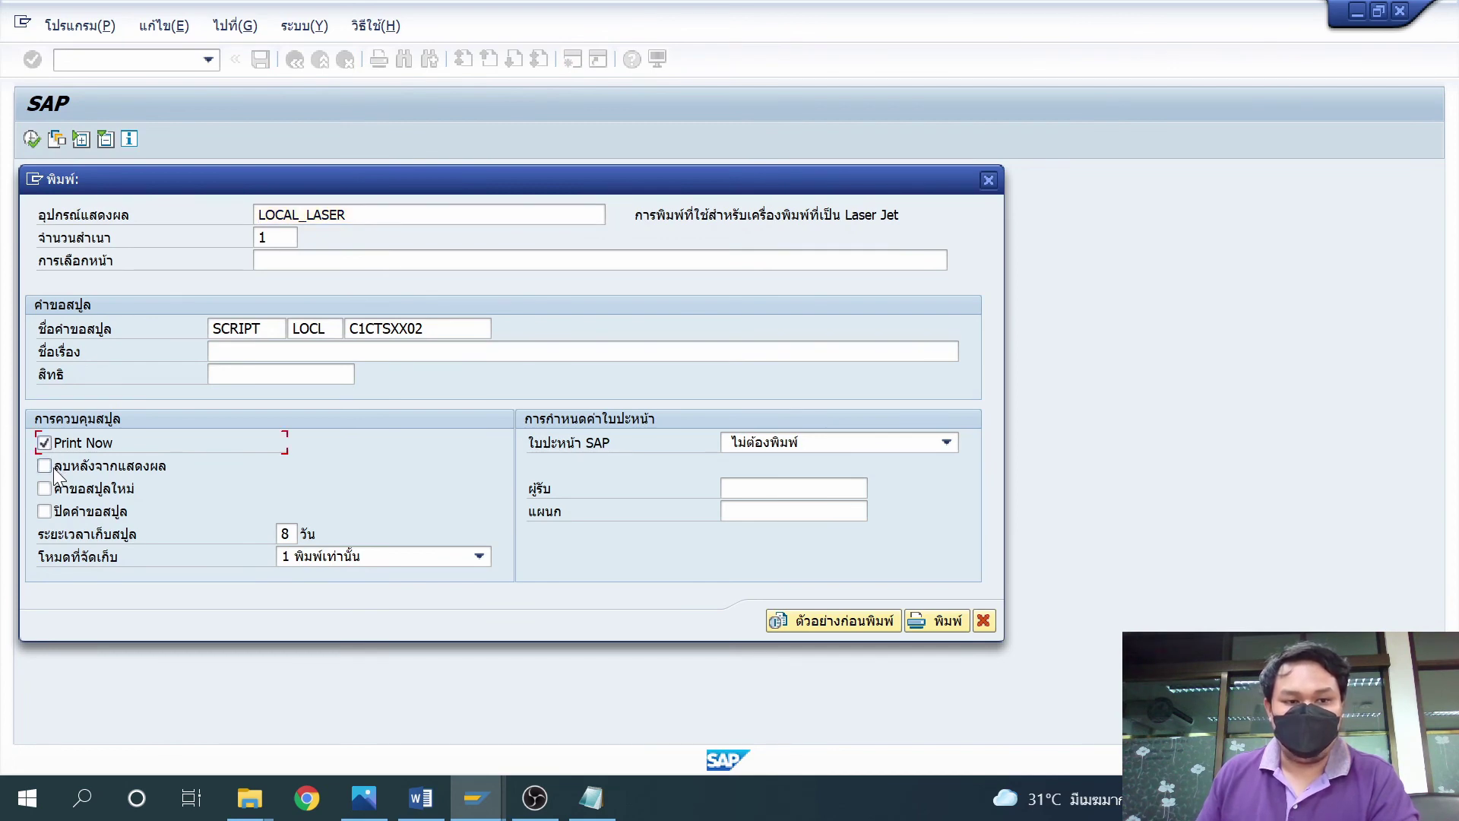
left_click(46, 466)
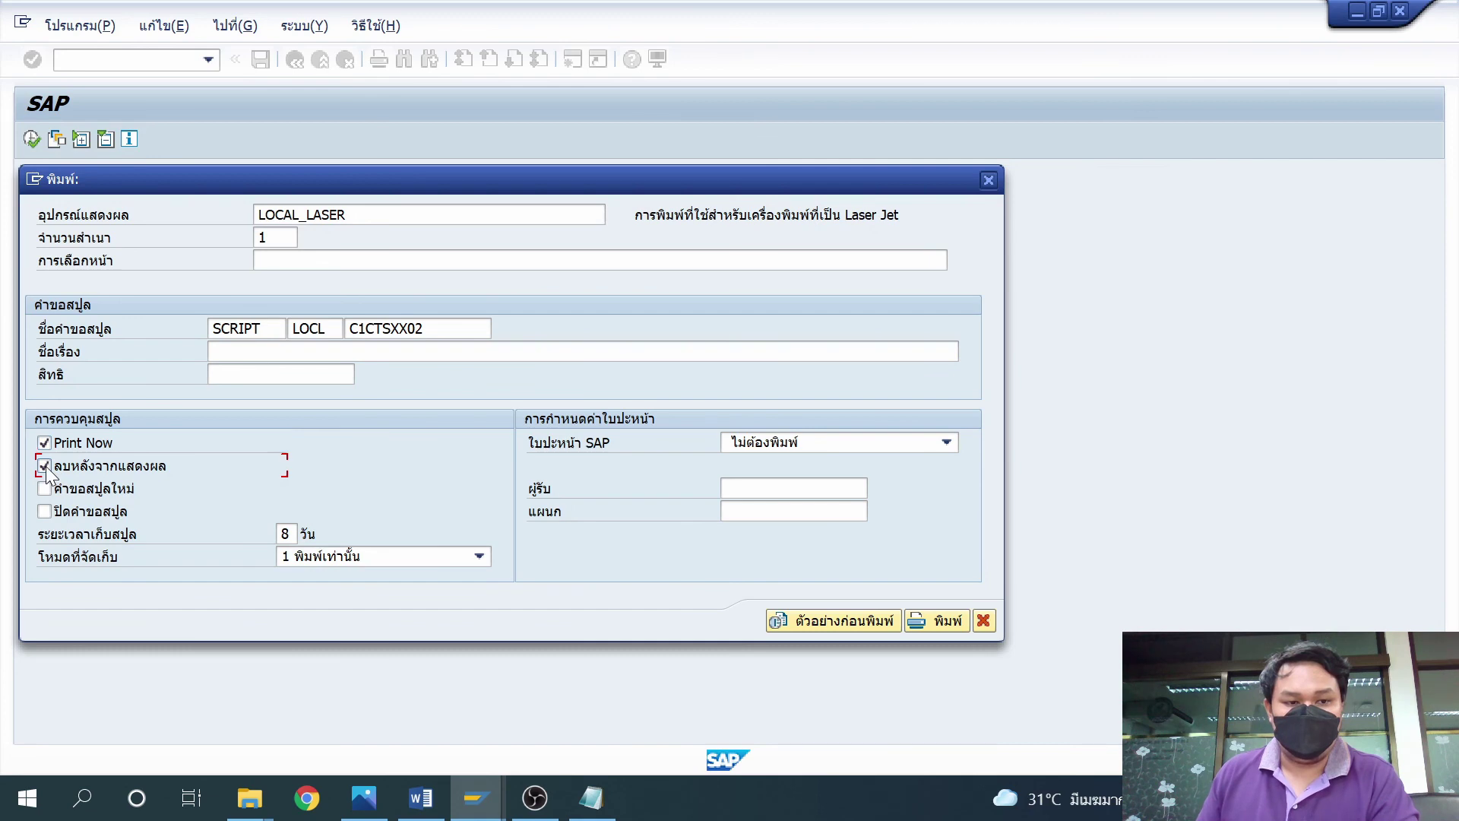